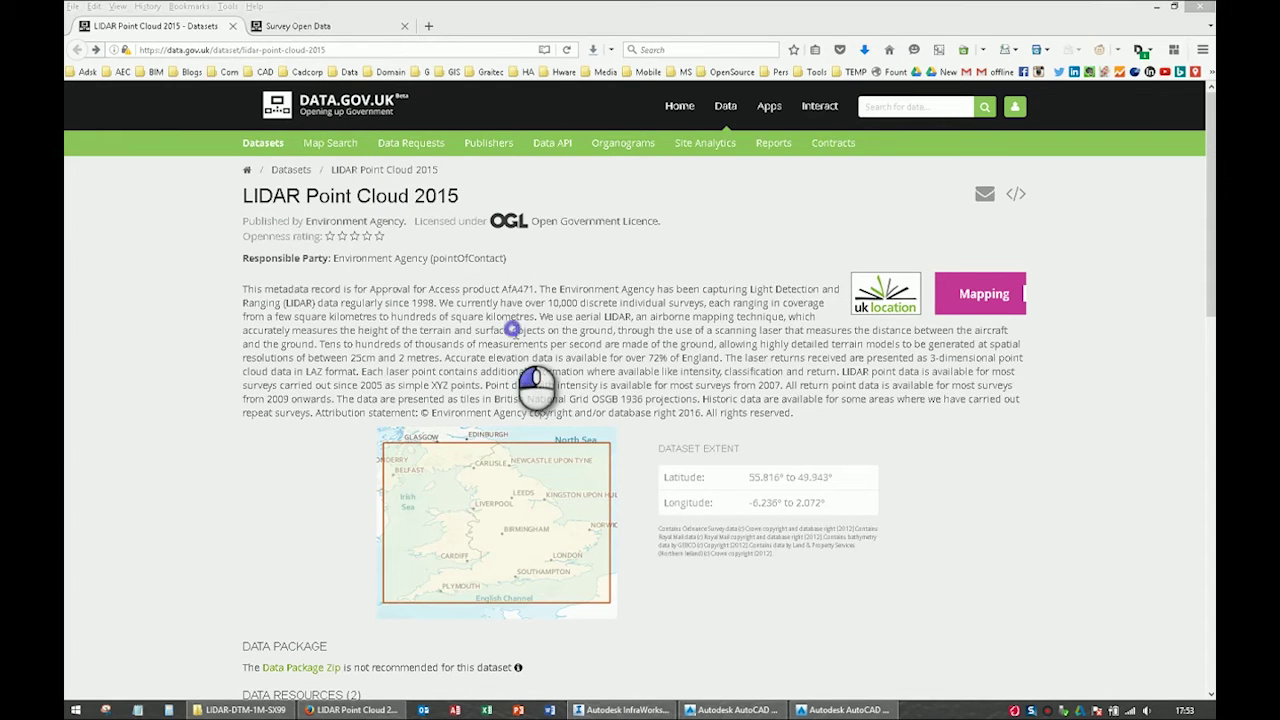
Highlight the '25cm and 2 metres' resolution figures in the dataset description
left_click(517, 338)
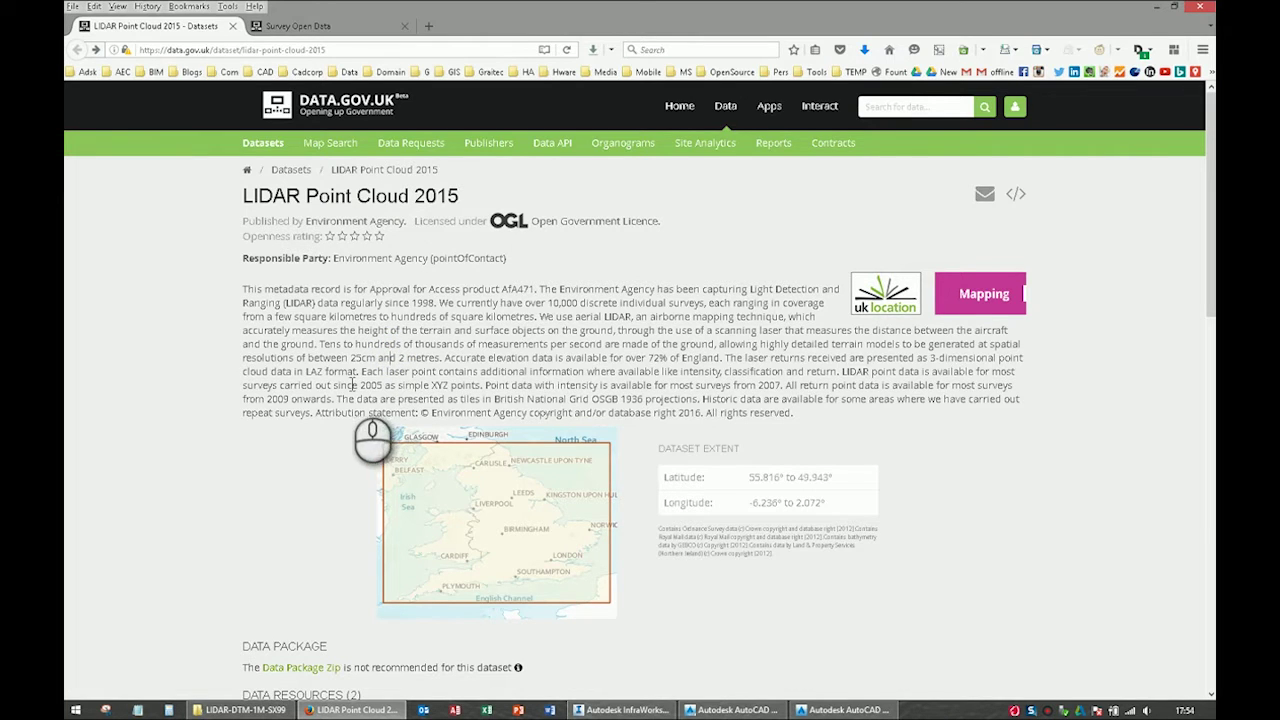
scroll(320, 398, "down", 3)
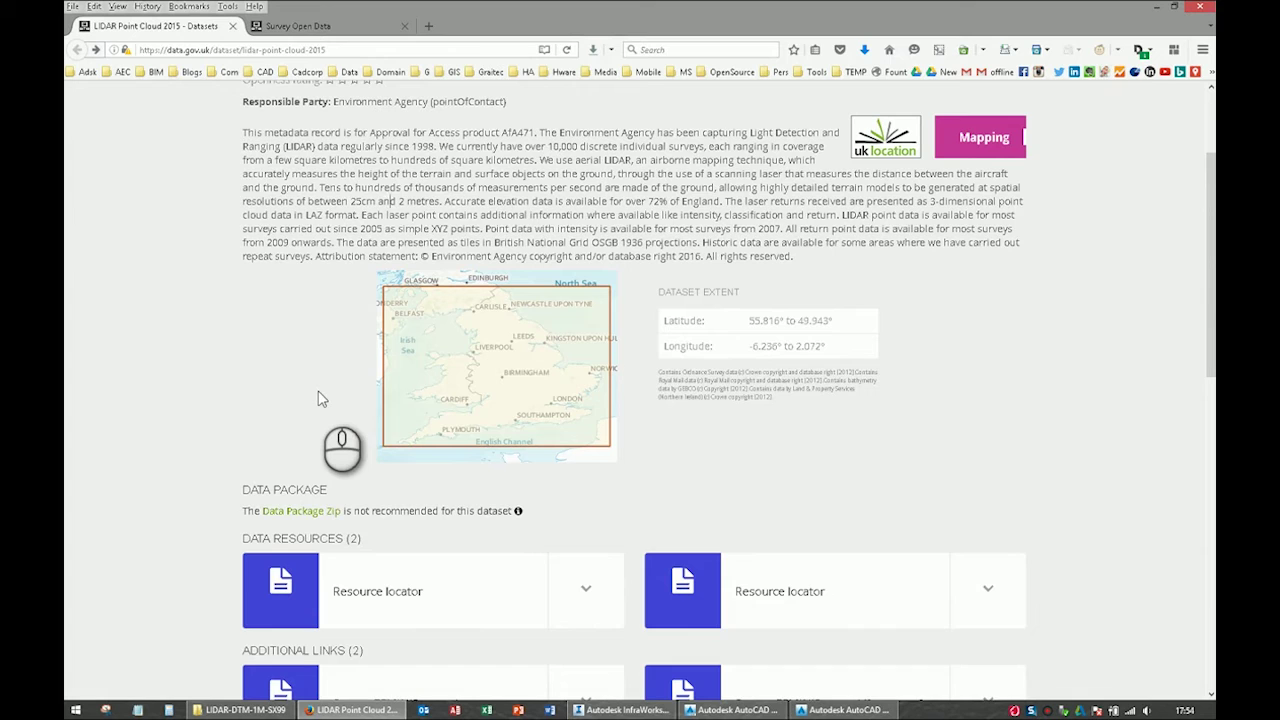
double_click(362, 201)
left_click_drag(396, 202, 440, 202)
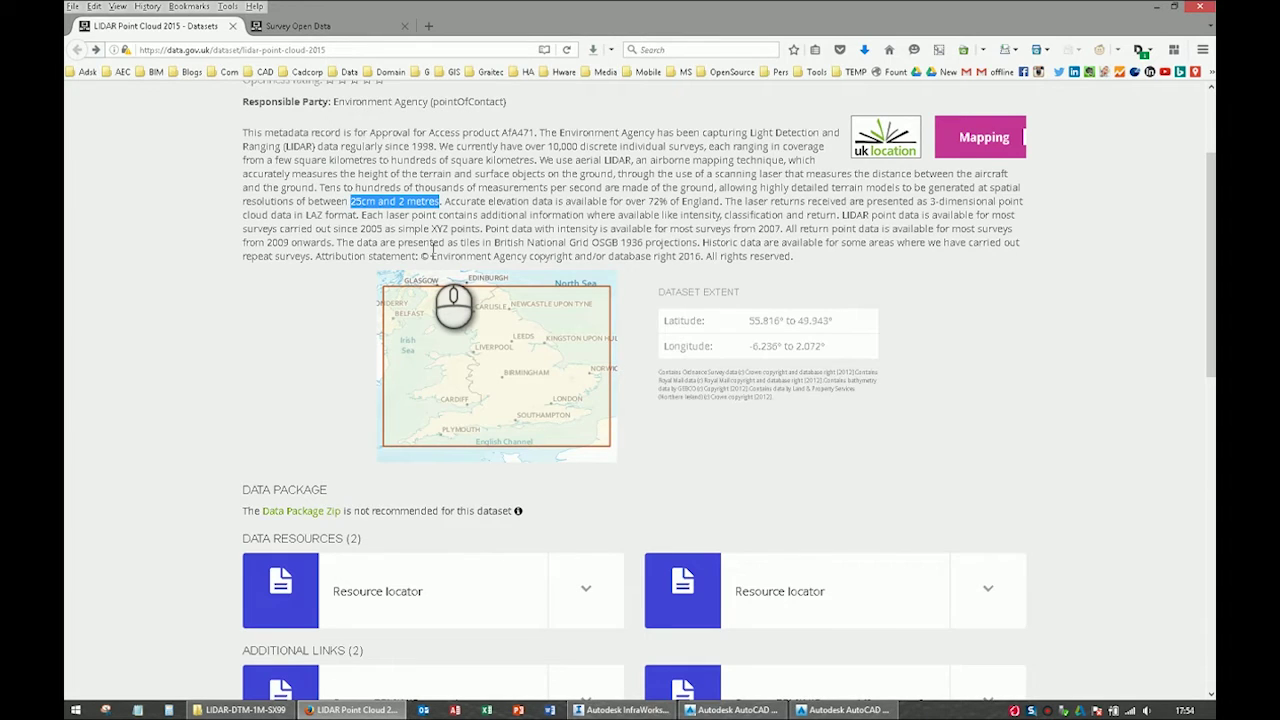
left_click(350, 225)
Follow the first Resource locator's Direct Link to the Survey Open Data site
scroll(334, 310, "down", 2)
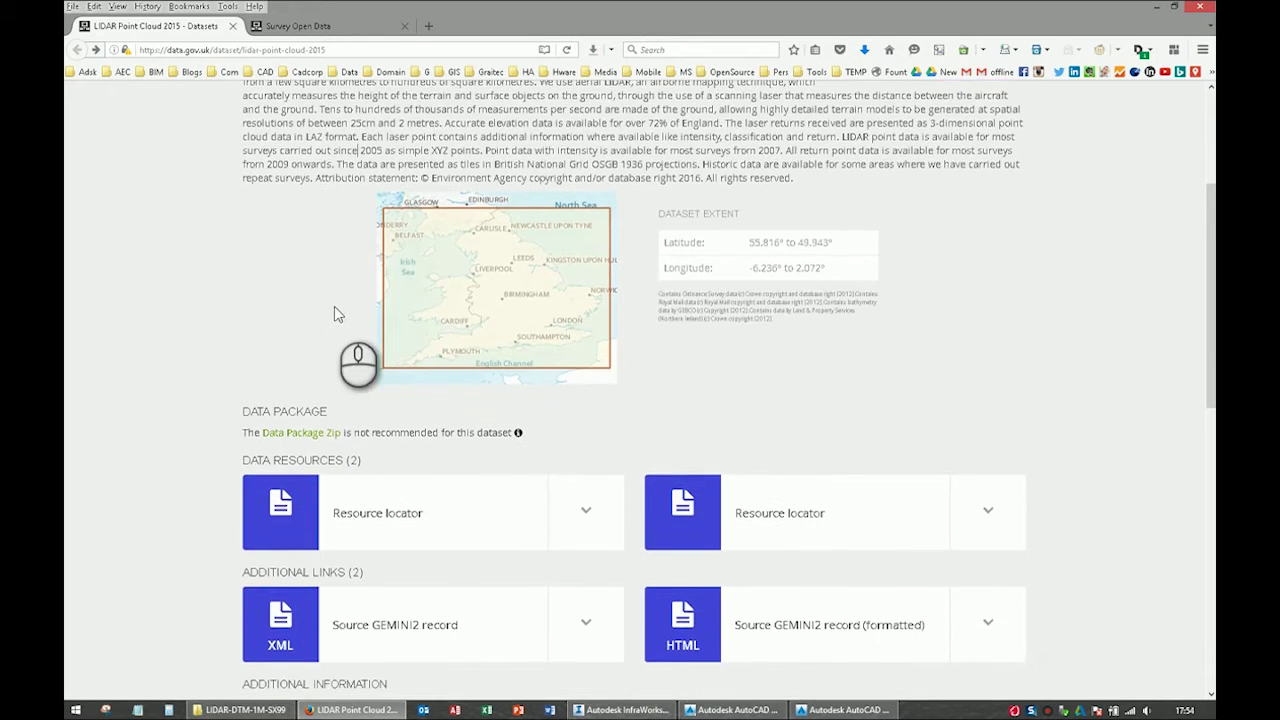
scroll(372, 528, "down", 1)
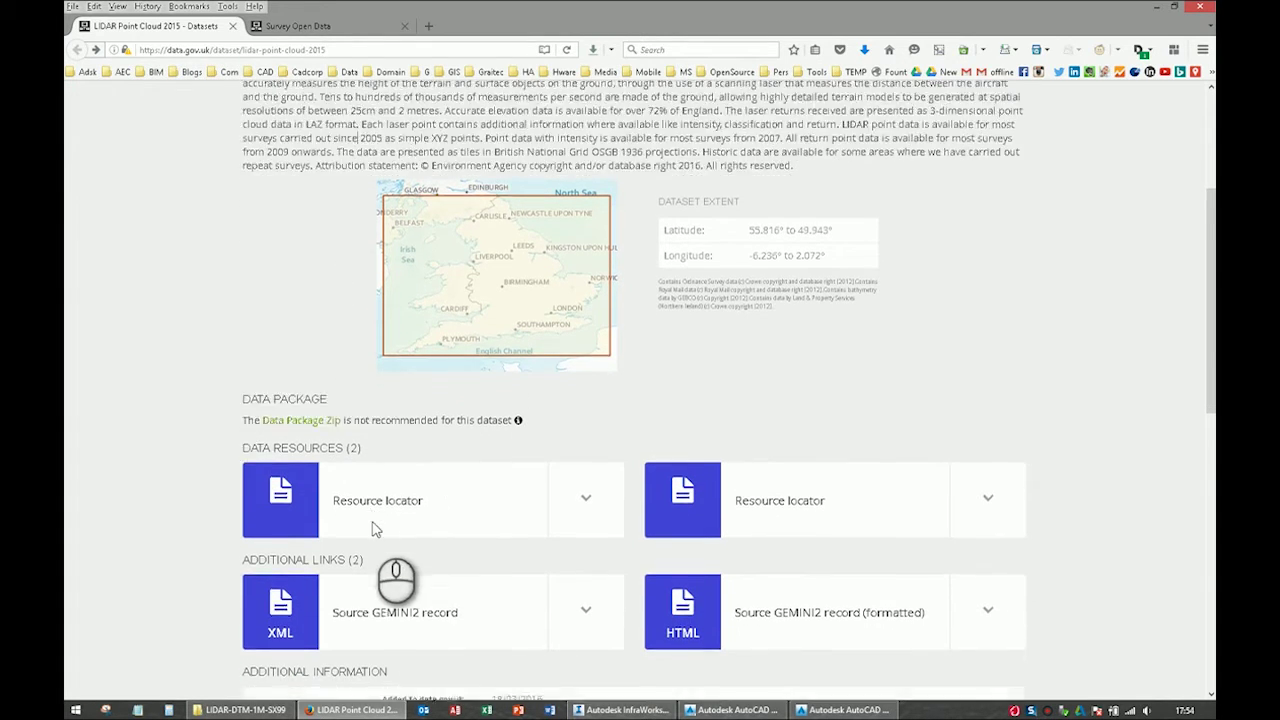
left_click(588, 435)
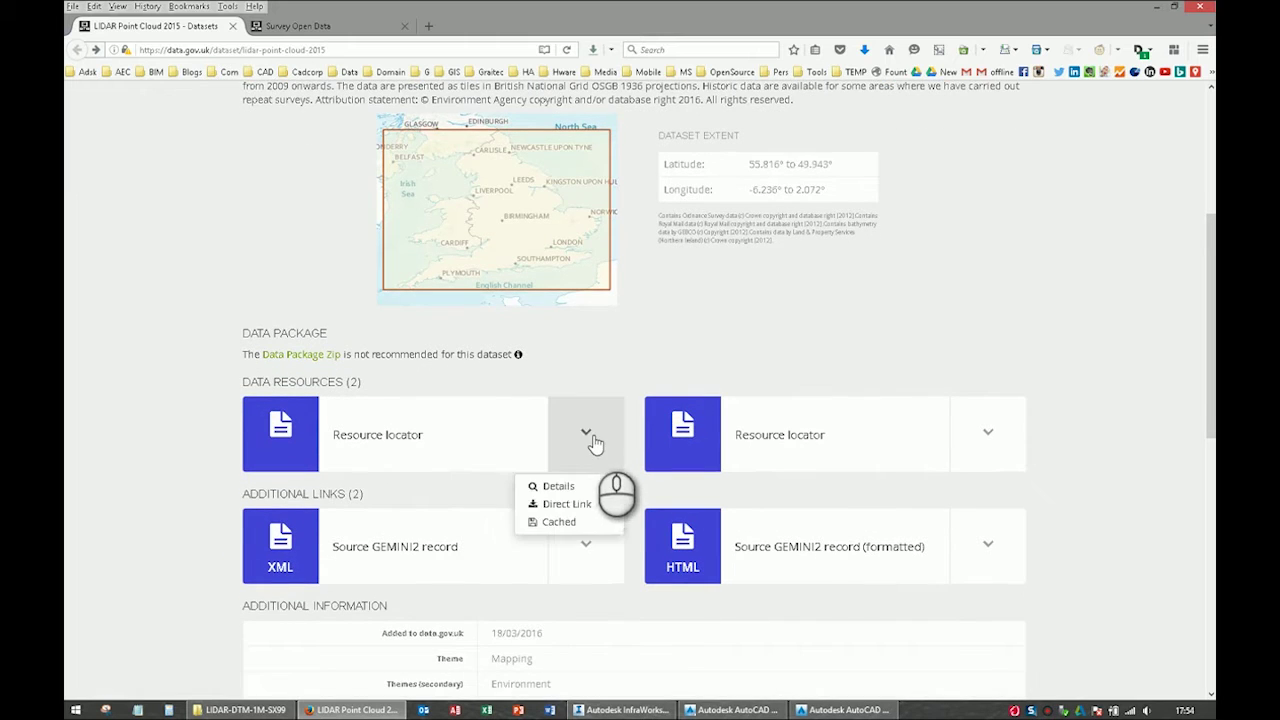
left_click(558, 507)
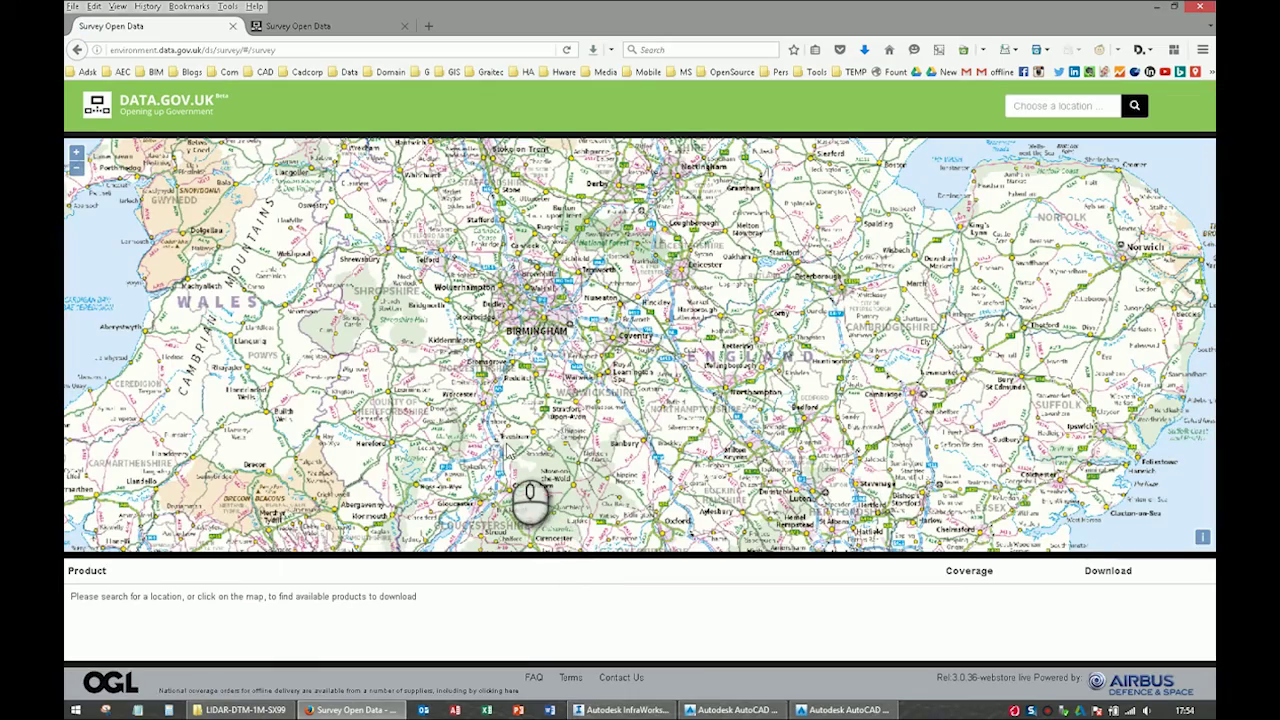
Resize the map, zoom in on Exeter, and select grid square SX99
left_click_drag(534, 552, 541, 507)
left_click_drag(539, 394, 573, 199)
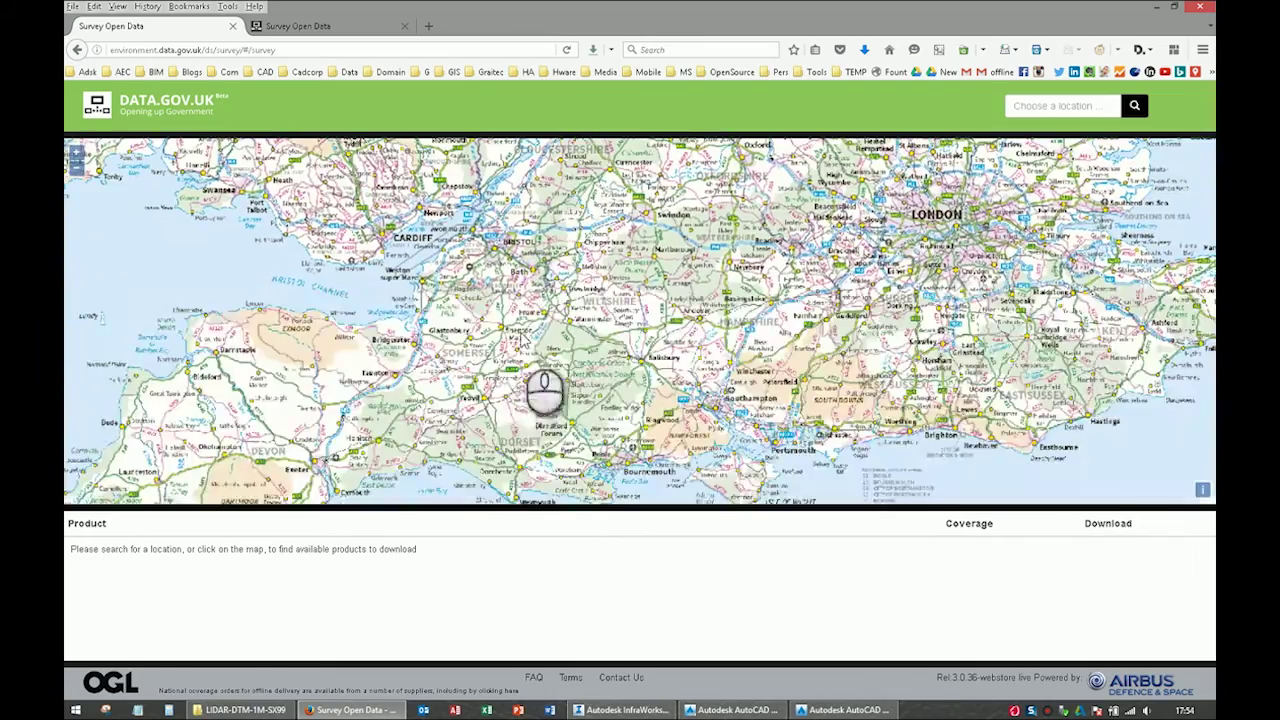
scroll(517, 429, "up", 1)
scroll(407, 383, "up", 1)
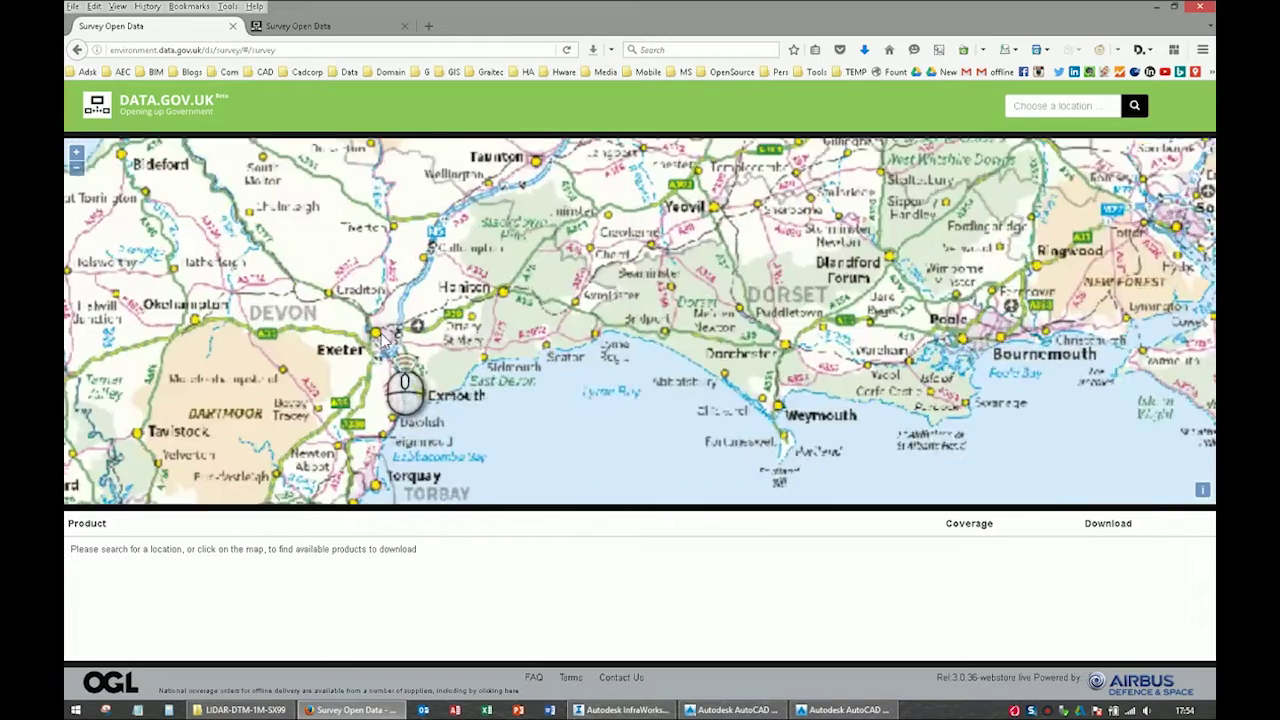
left_click_drag(382, 350, 657, 288)
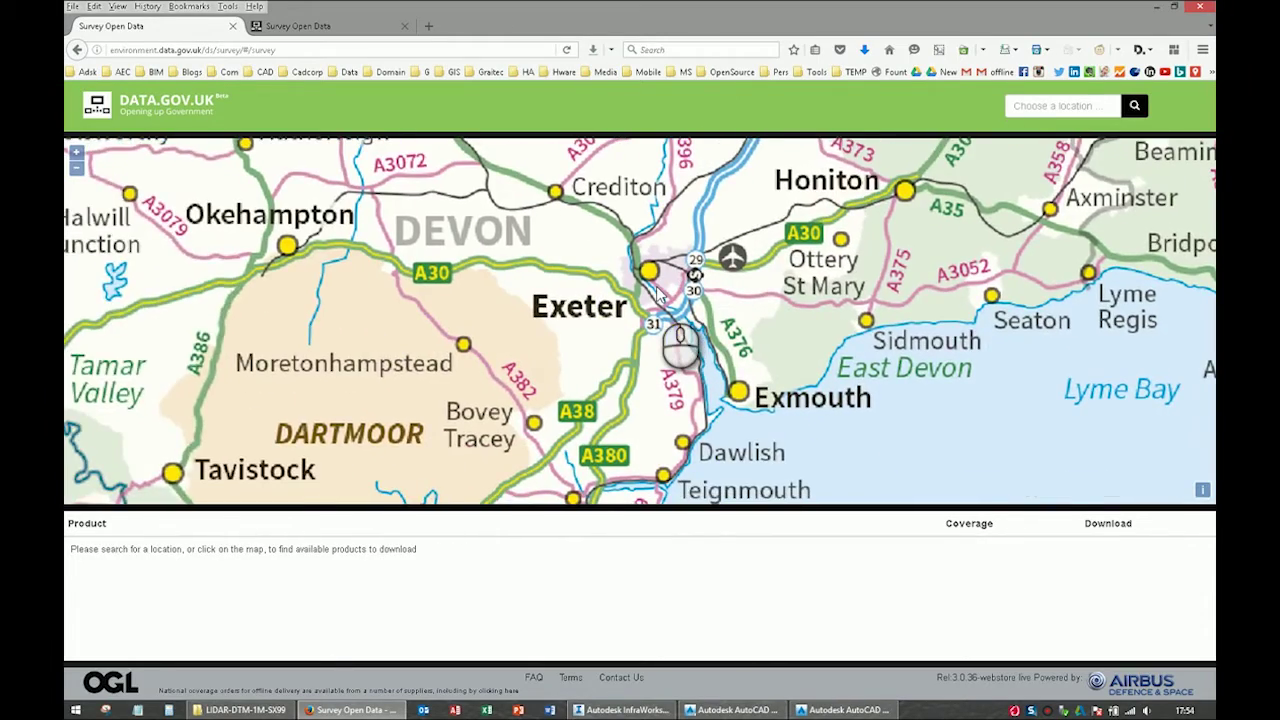
scroll(657, 290, "up", 1)
scroll(656, 286, "up", 1)
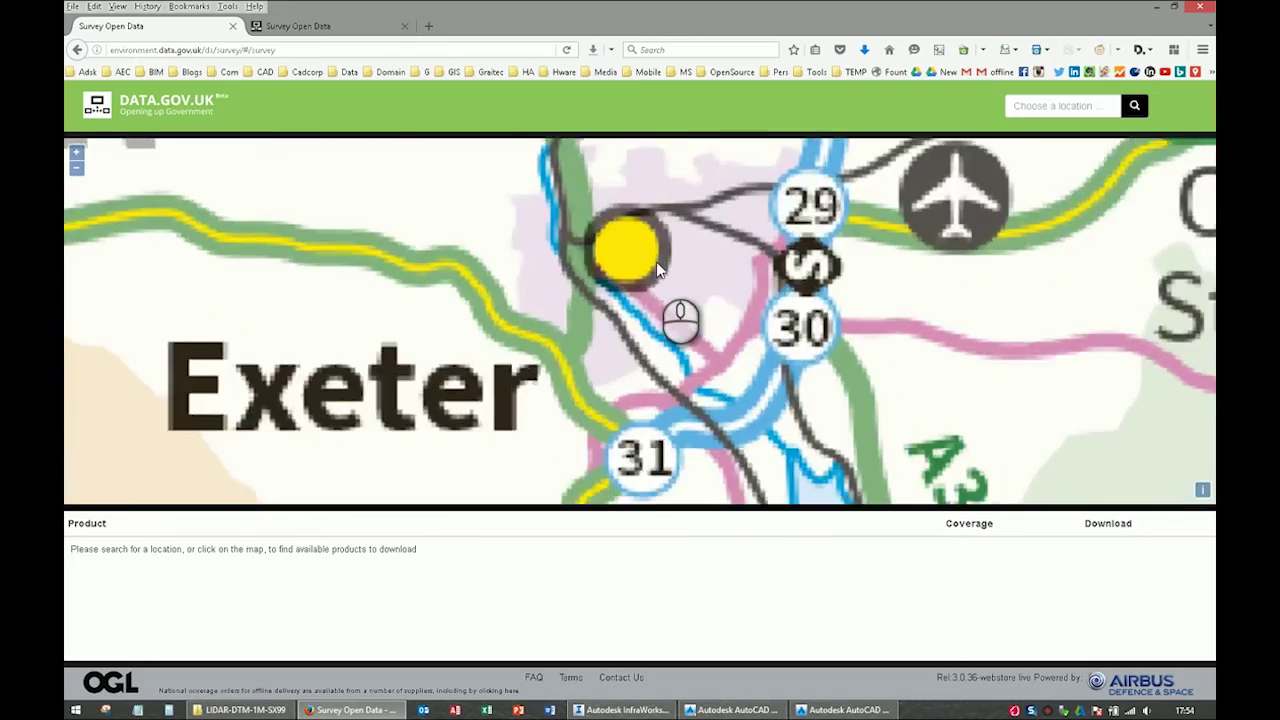
scroll(631, 290, "up", 1)
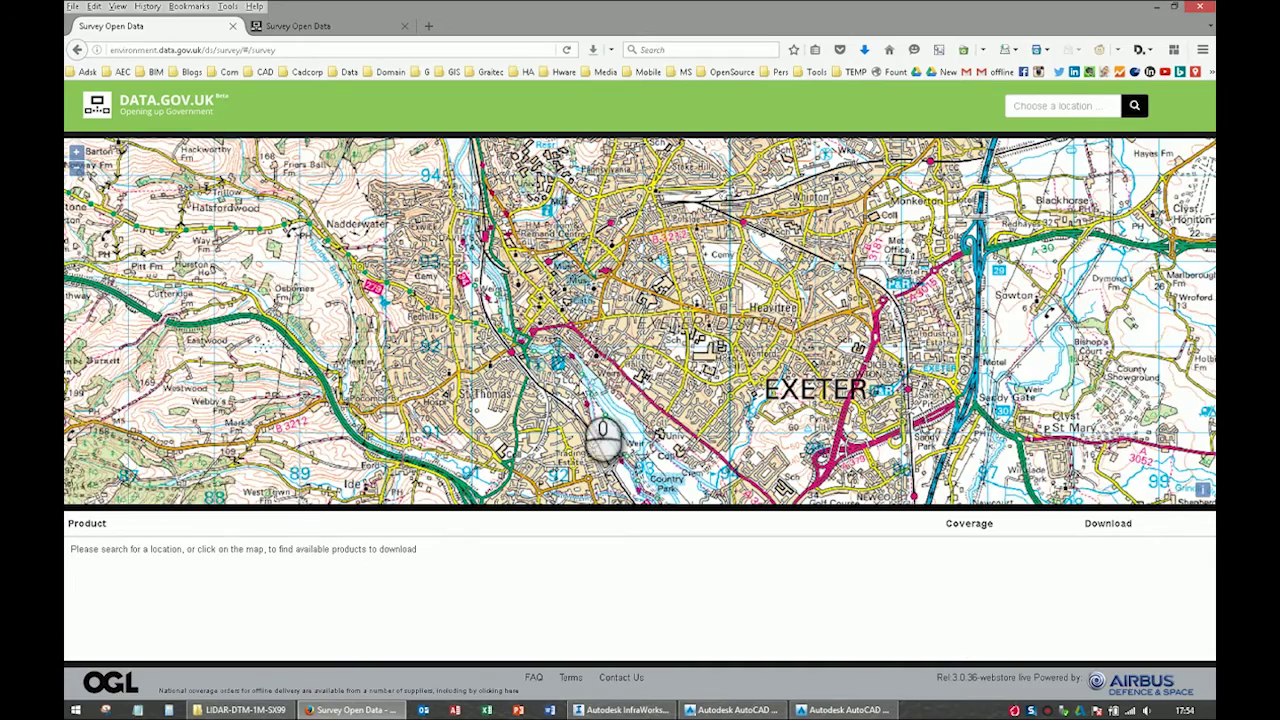
scroll(604, 437, "down", 2)
left_click(588, 368)
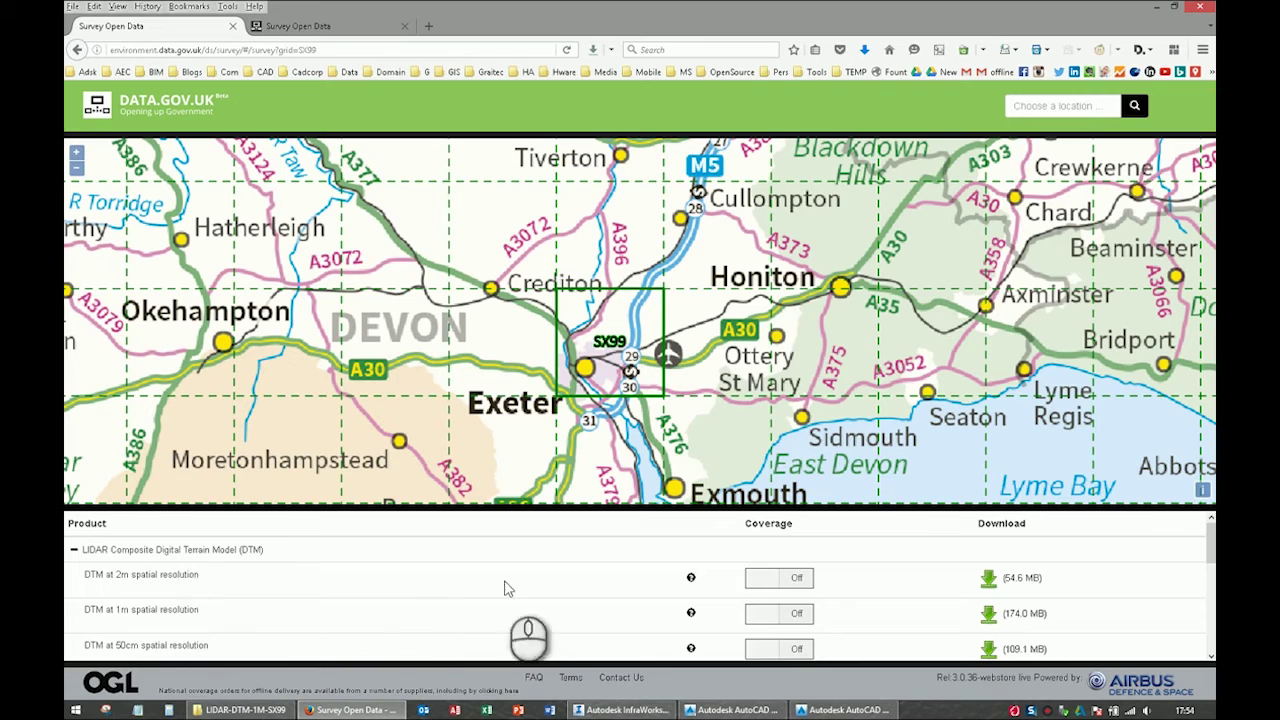
Preview DTM coverage at 2m and 1m, then leave only 50cm coverage on
left_click(783, 580)
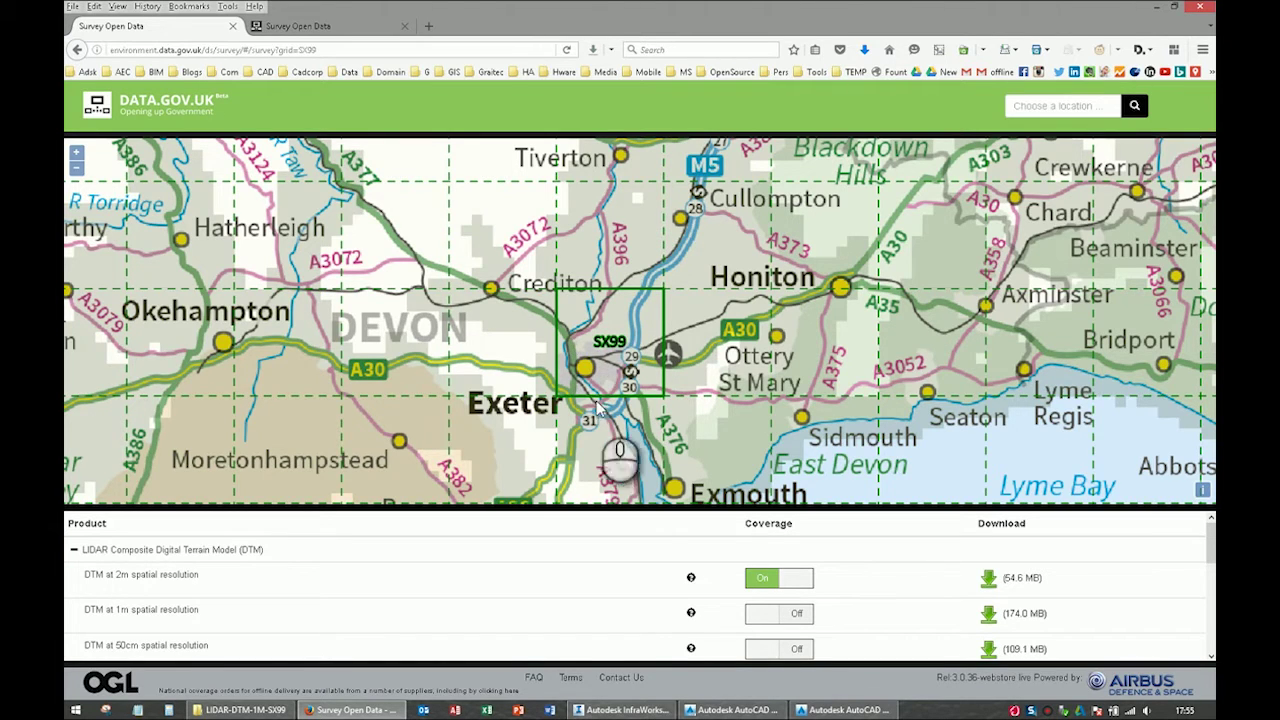
left_click(776, 578)
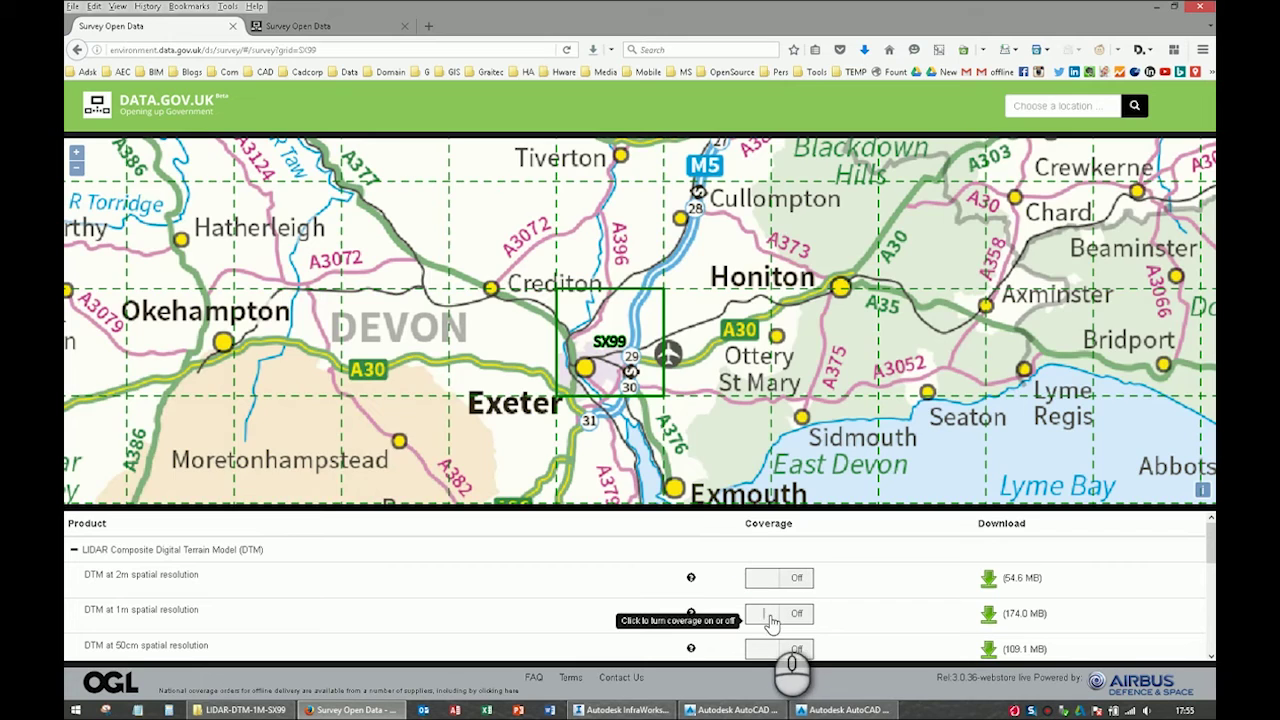
left_click(771, 624)
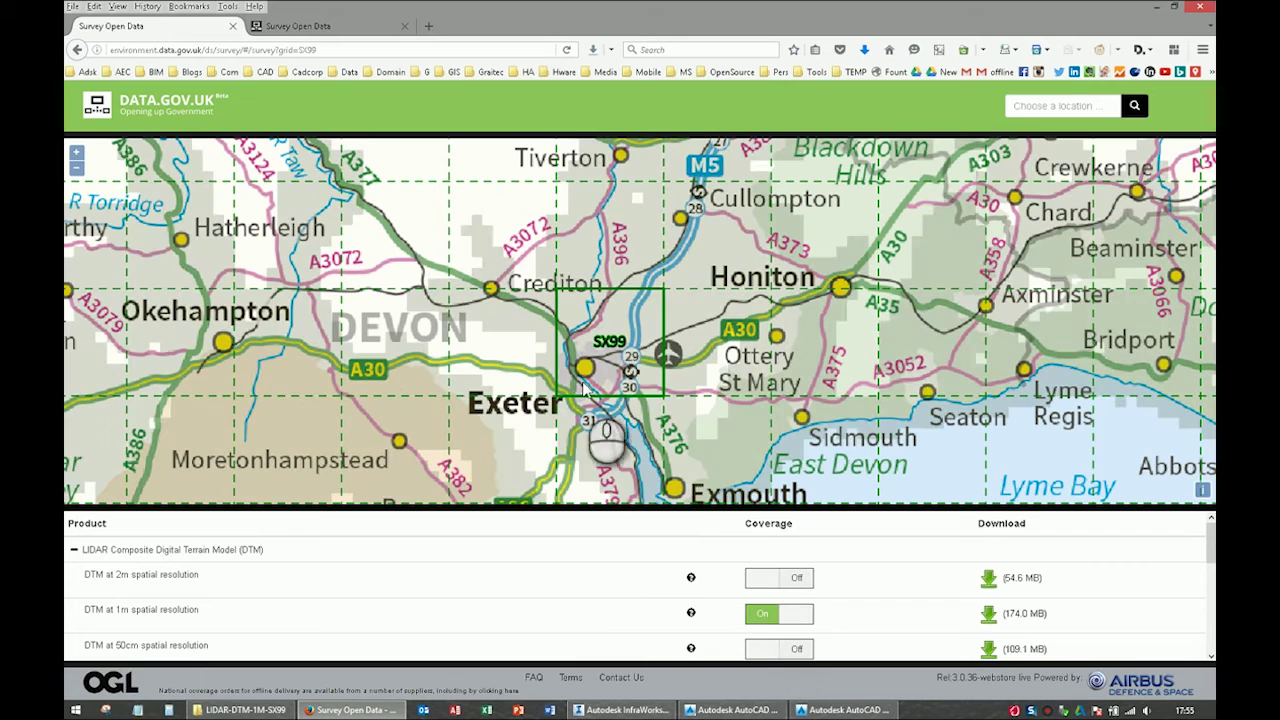
left_click(771, 613)
left_click(762, 650)
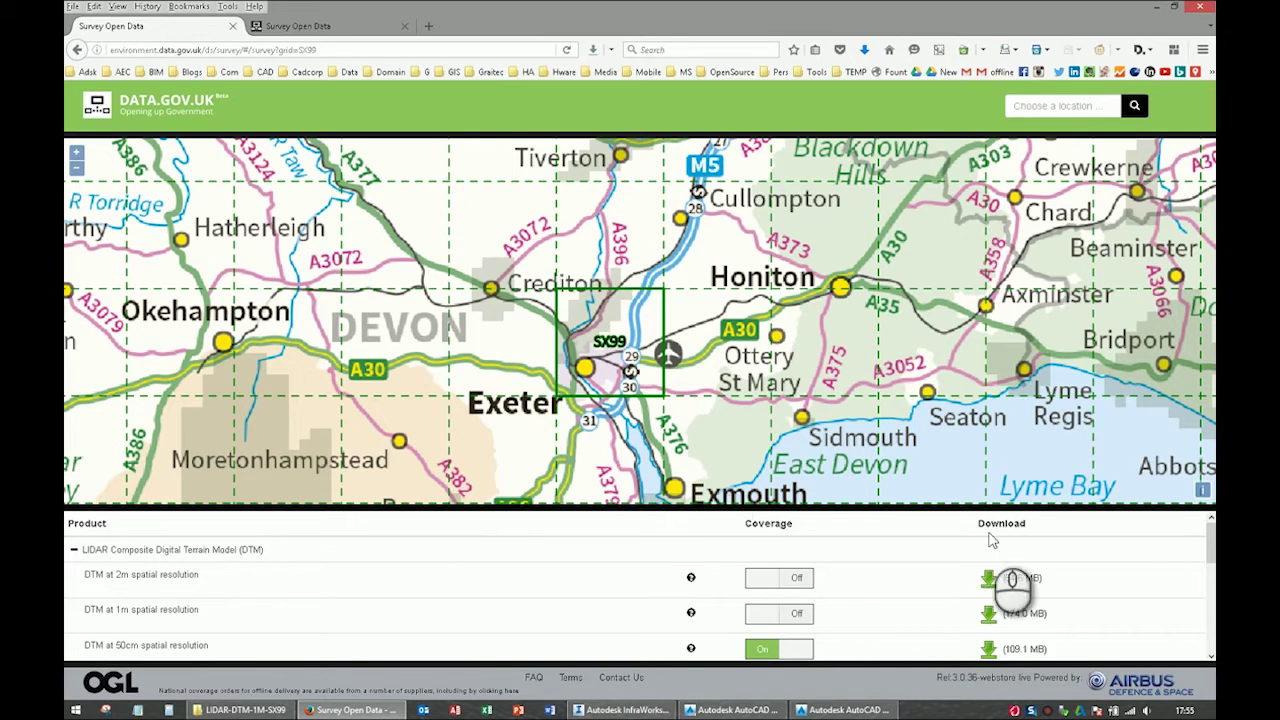
Collapse the LIDAR Composite DSM section and expand LIDAR Tiles DTM
left_click_drag(1210, 543, 1212, 596)
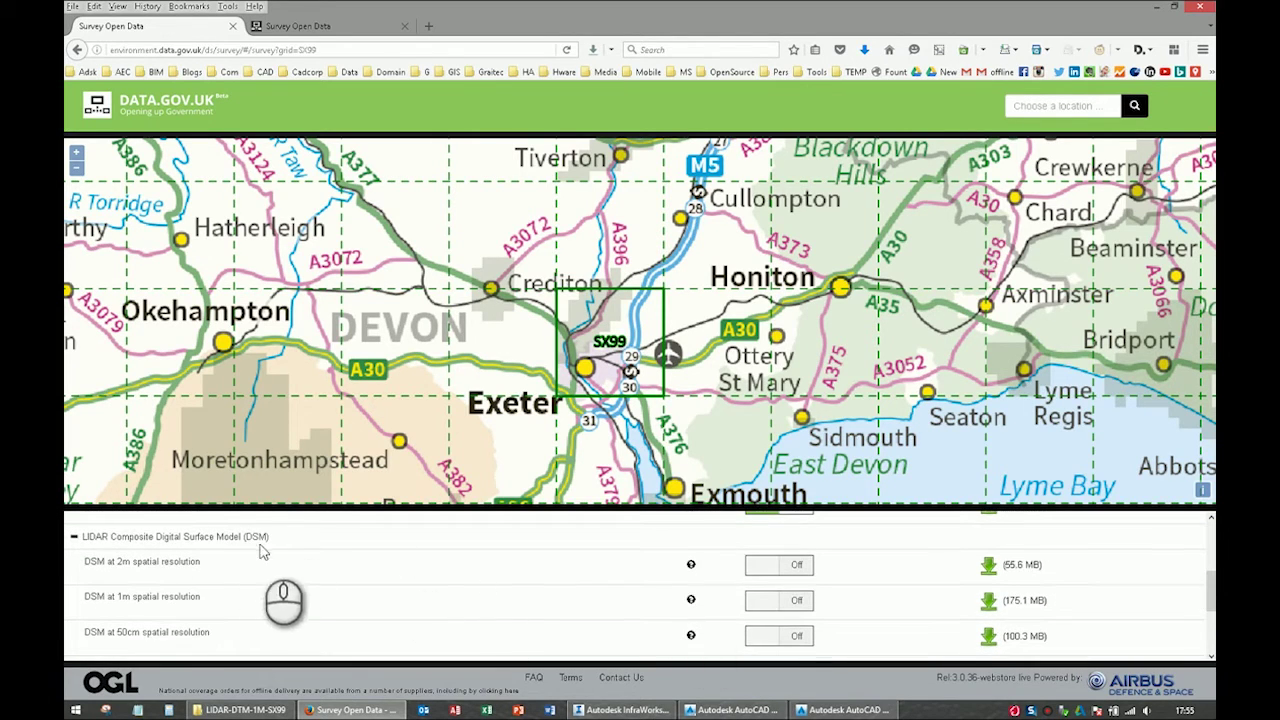
scroll(260, 551, "up", 3)
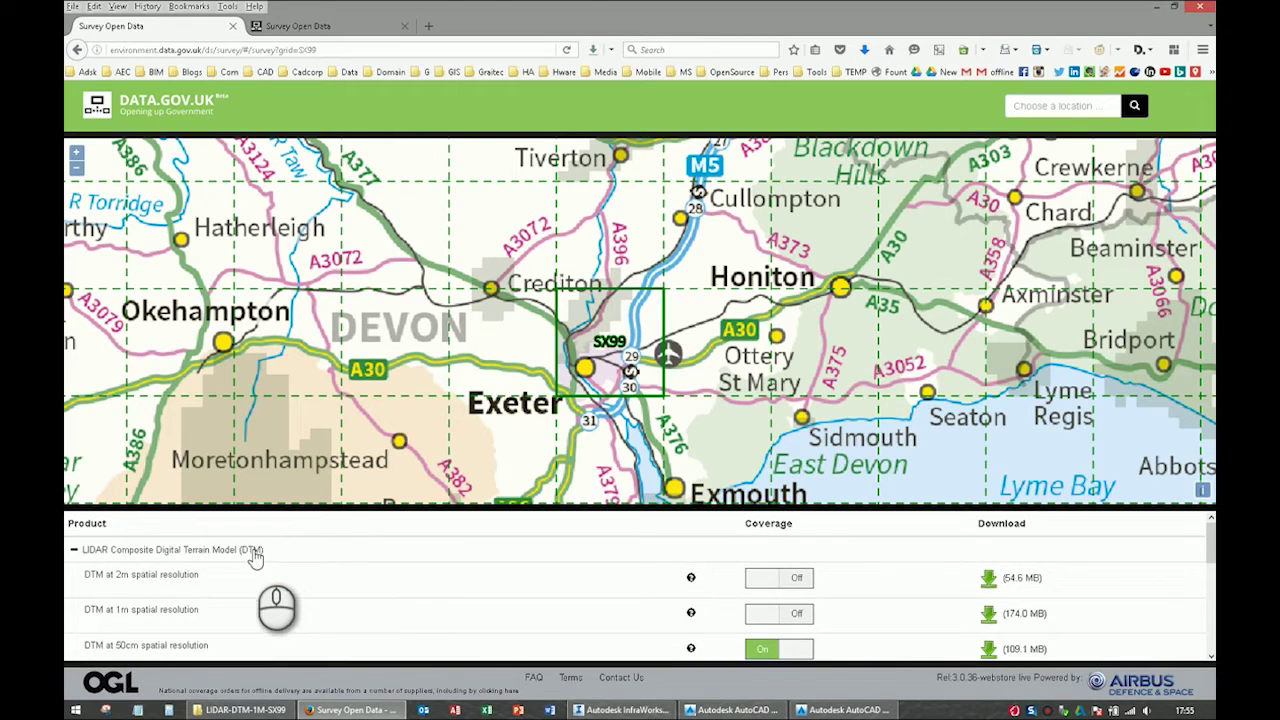
scroll(256, 560, "down", 3)
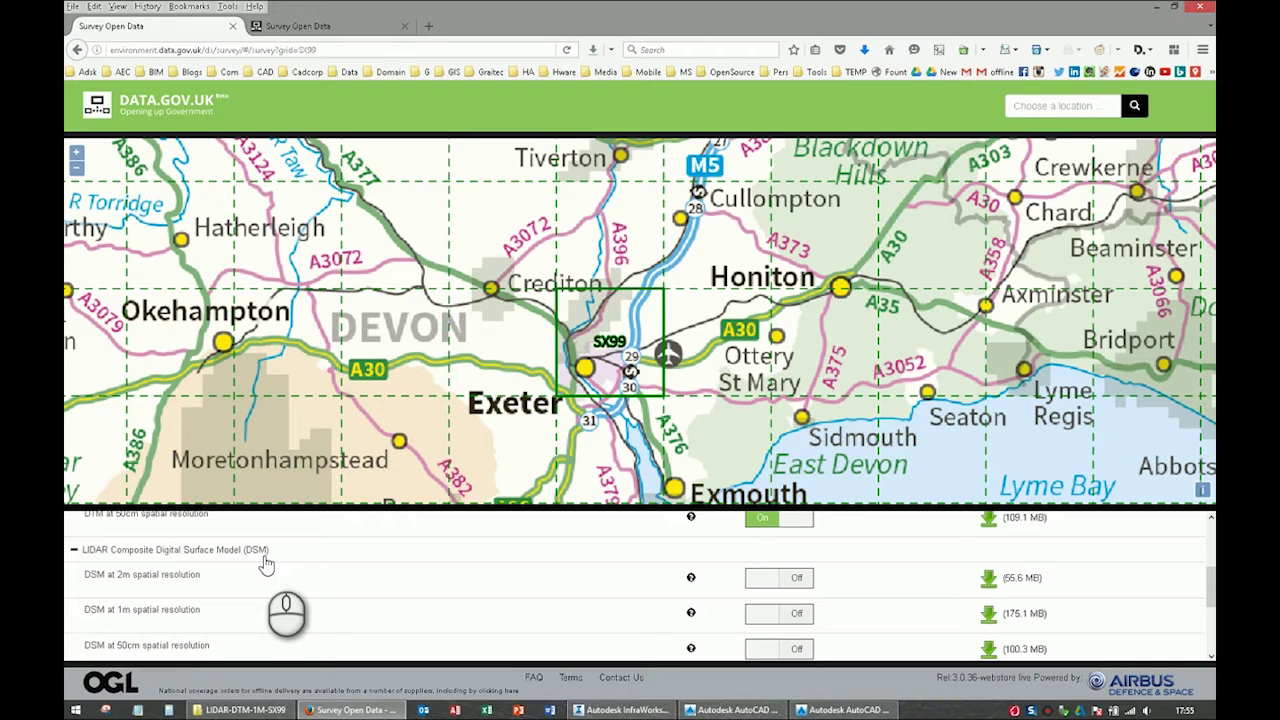
left_click(74, 551)
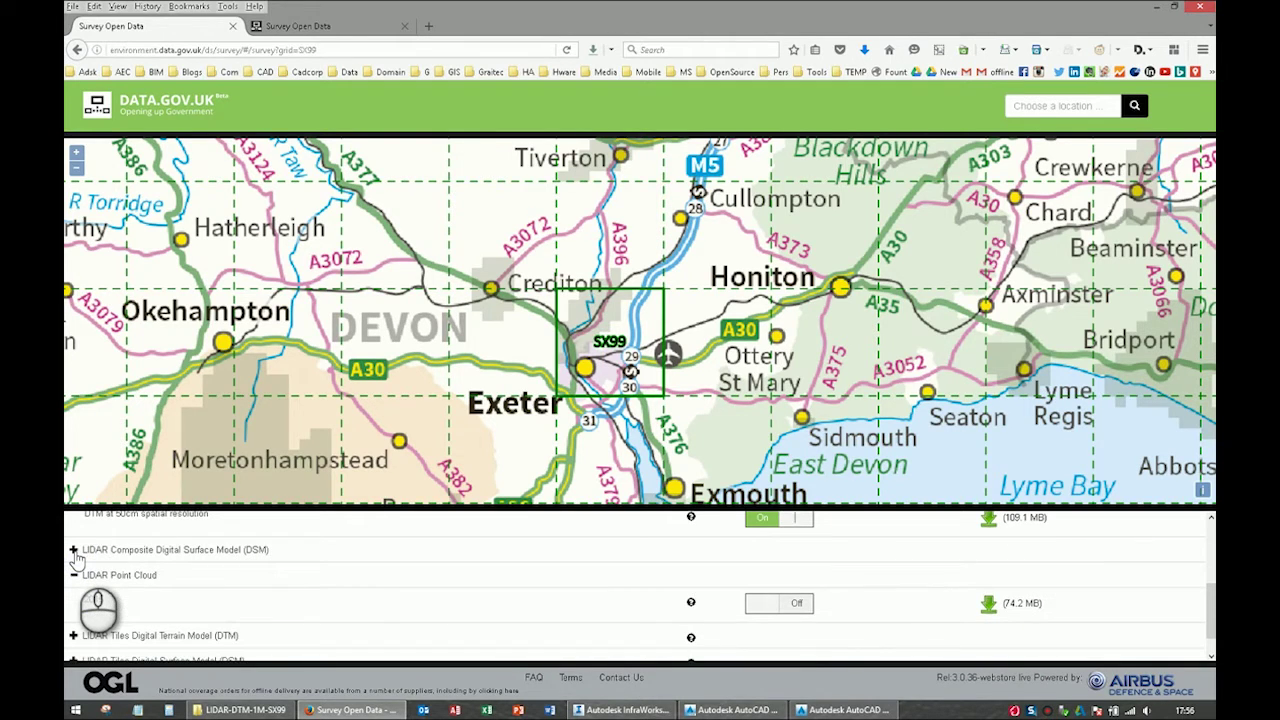
scroll(190, 600, "down", 1)
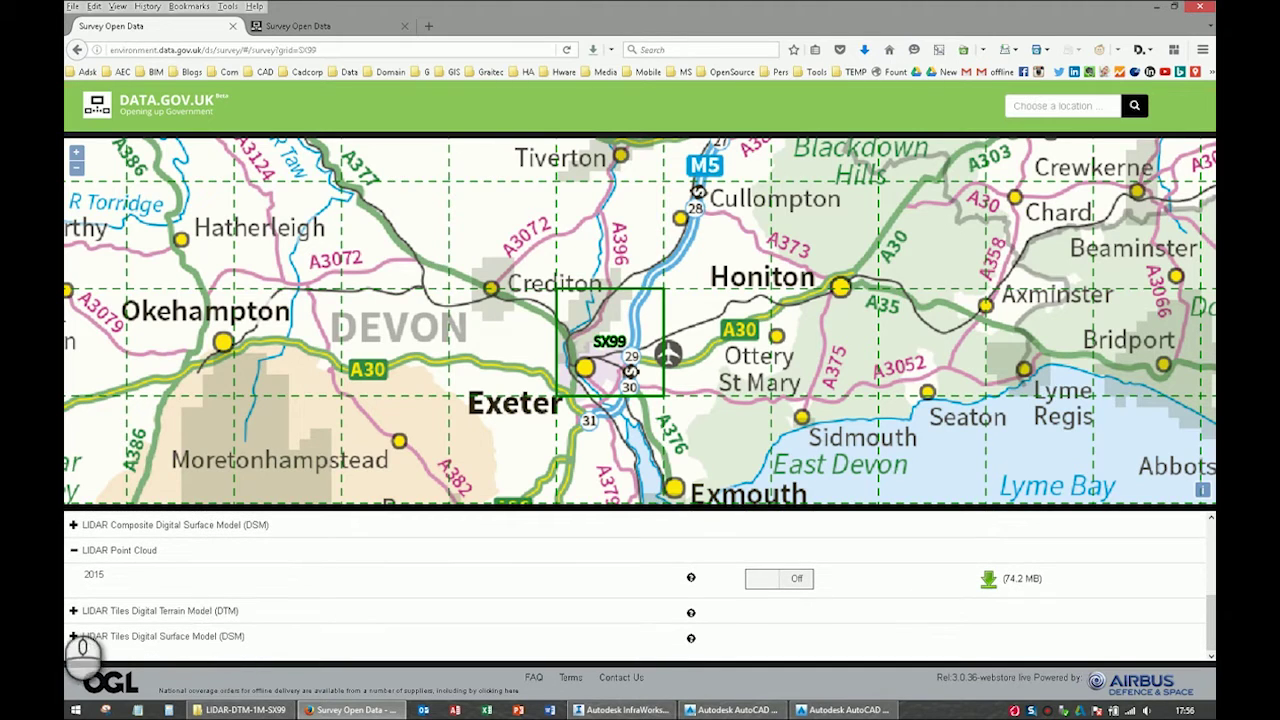
left_click(73, 612)
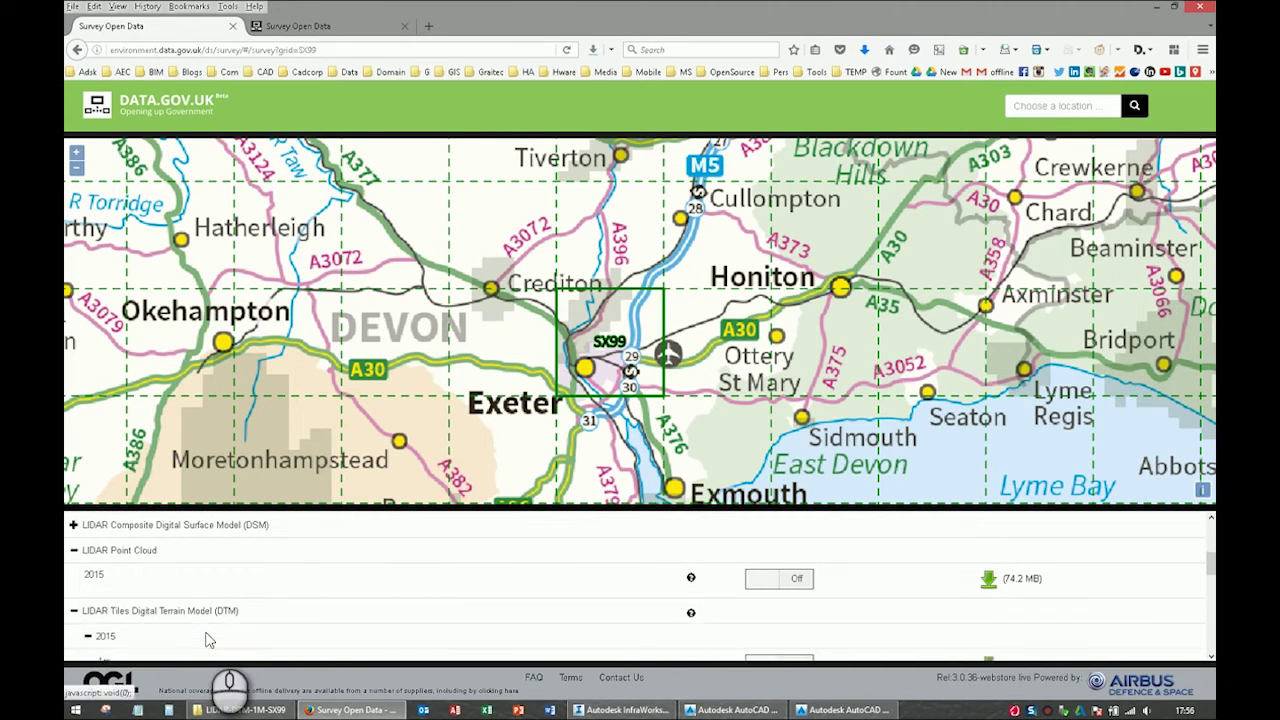
Start the 174 MB LIDAR-DTM-1M-SX99.zip download, then cancel it
scroll(206, 634, "down", 3)
scroll(206, 640, "down", 6)
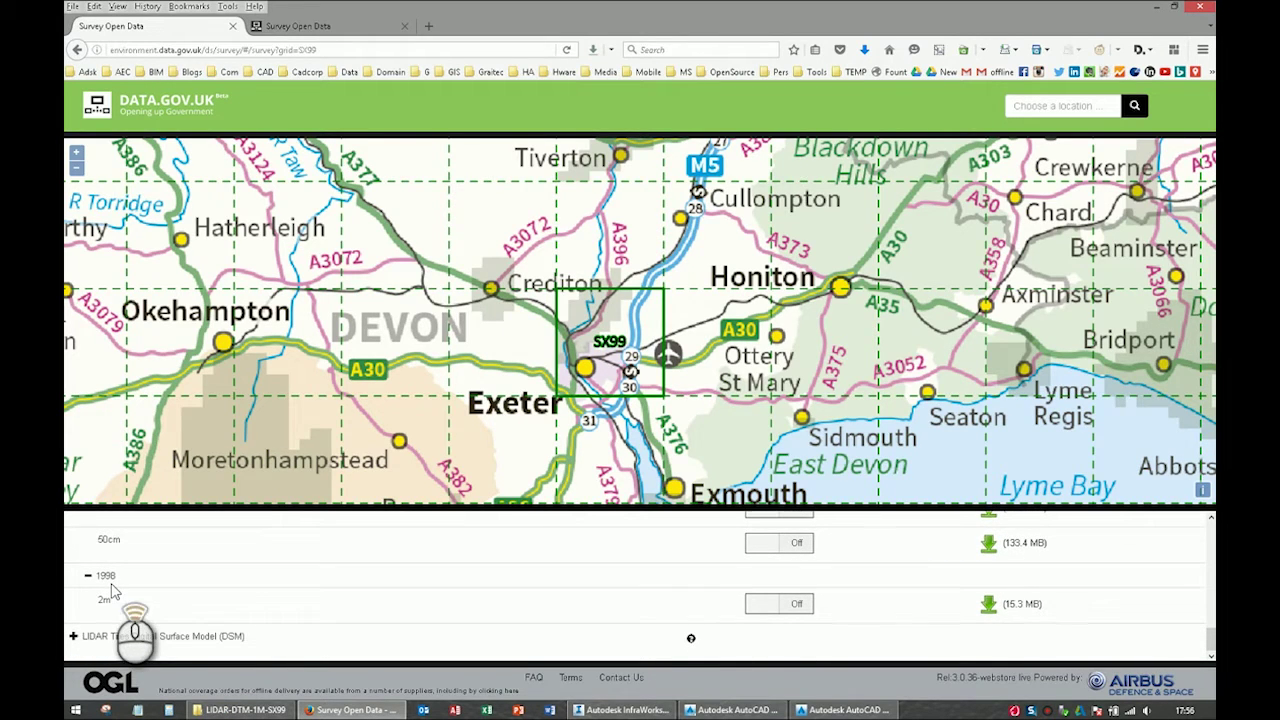
scroll(113, 592, "up", 10)
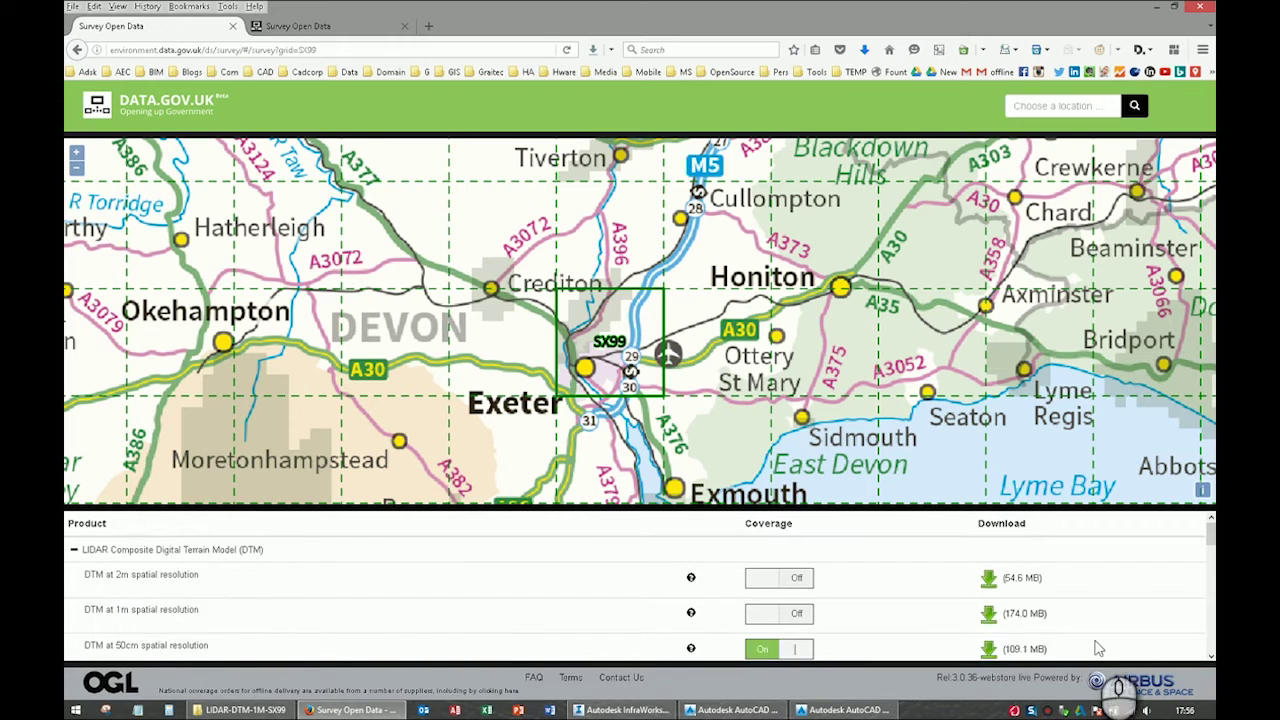
left_click(990, 615)
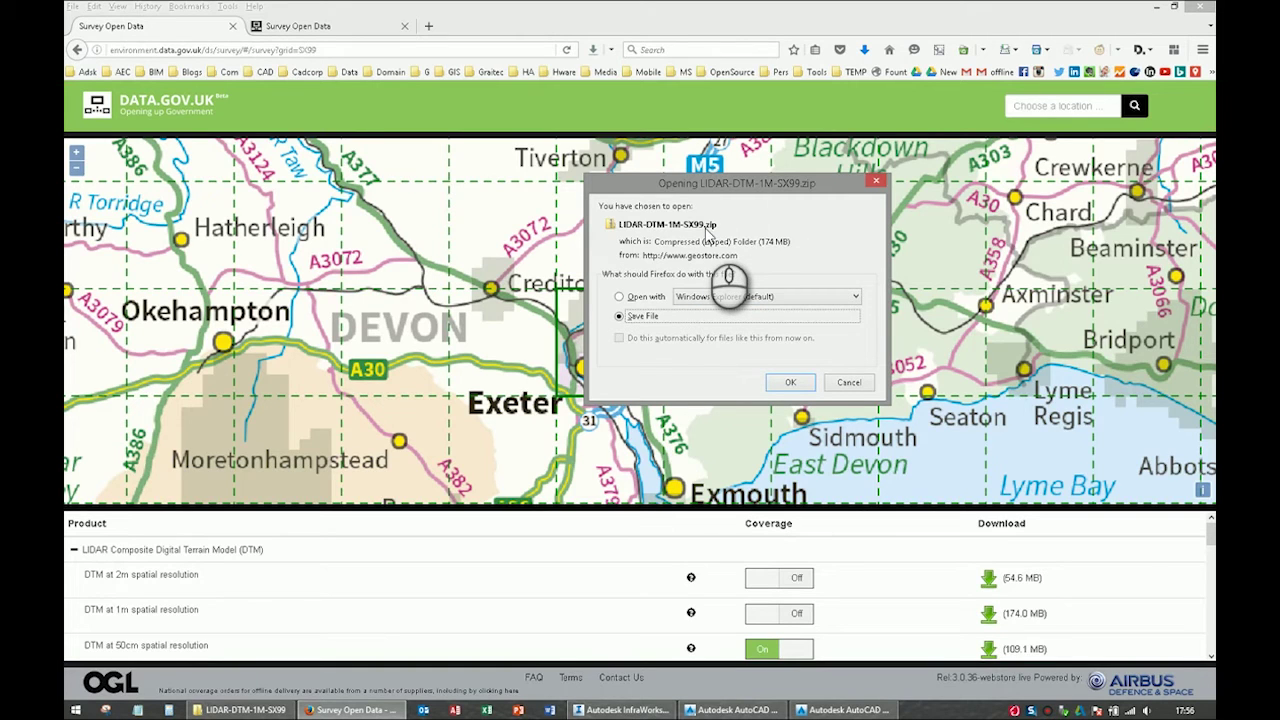
left_click(848, 383)
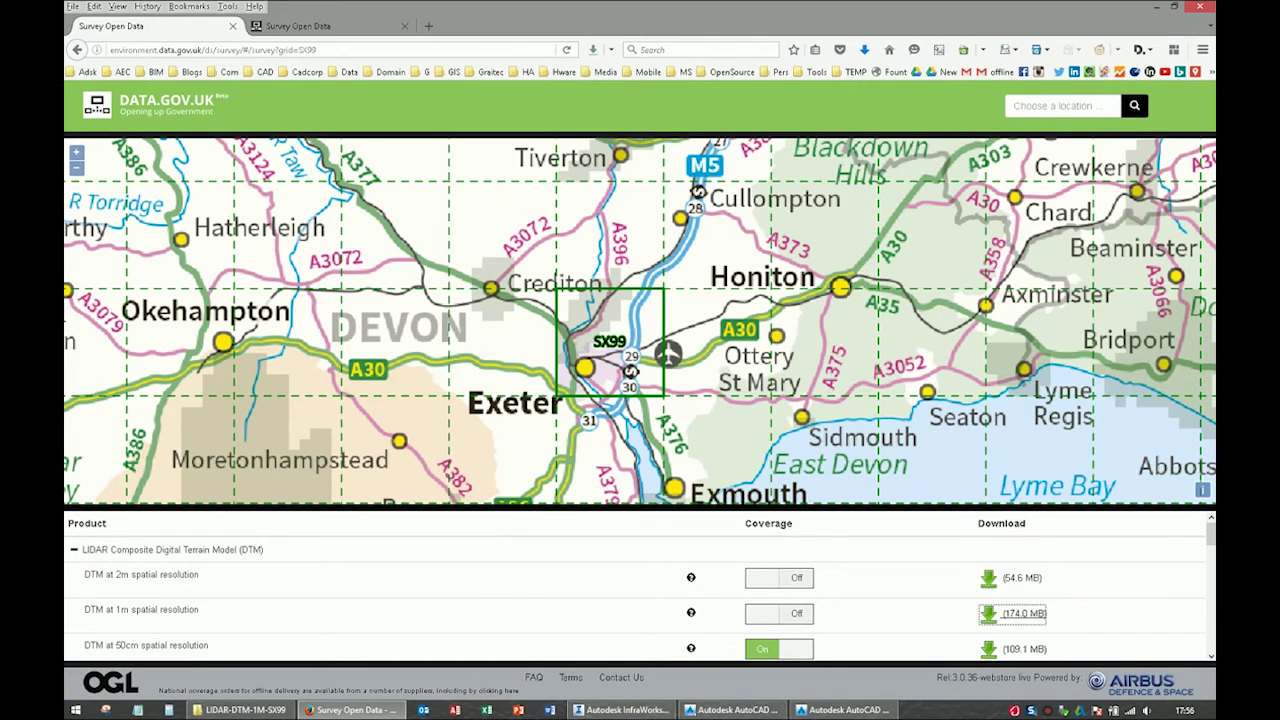
Browse the 102 .asc tiles in LIDAR-DTM-1M-SX99, then switch to InfraWorks 360
left_click(240, 709)
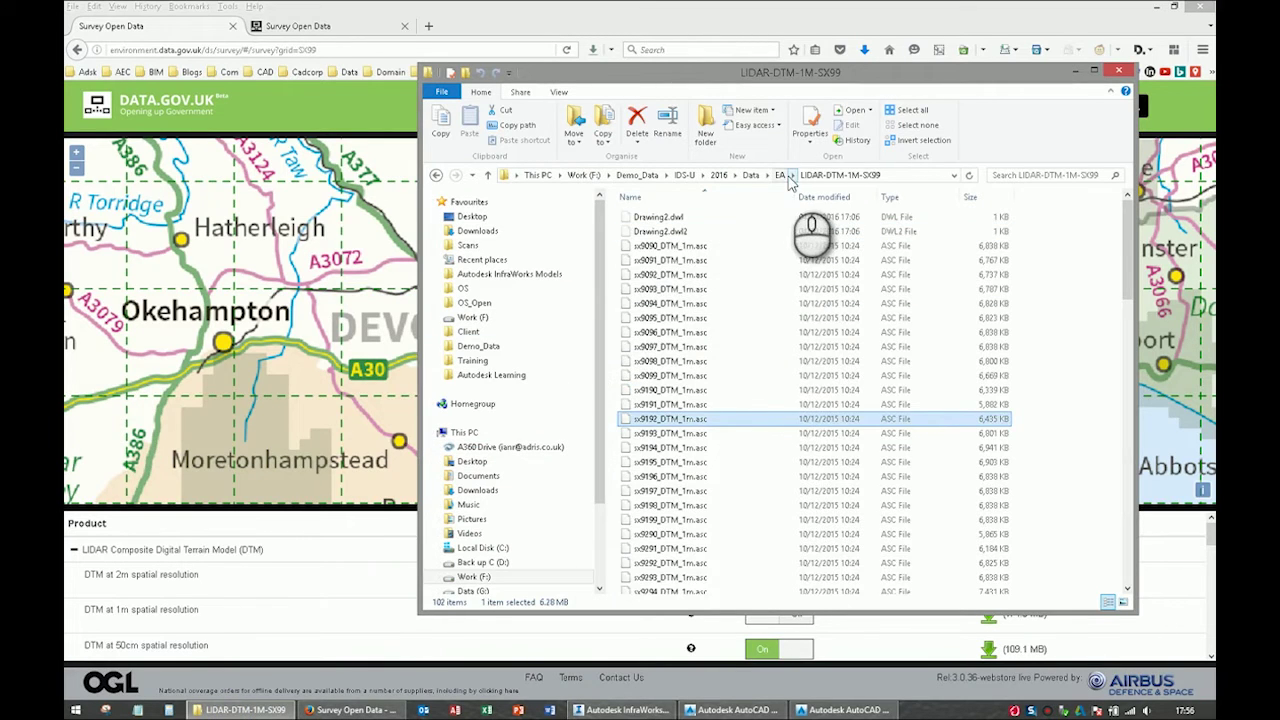
left_click(780, 175)
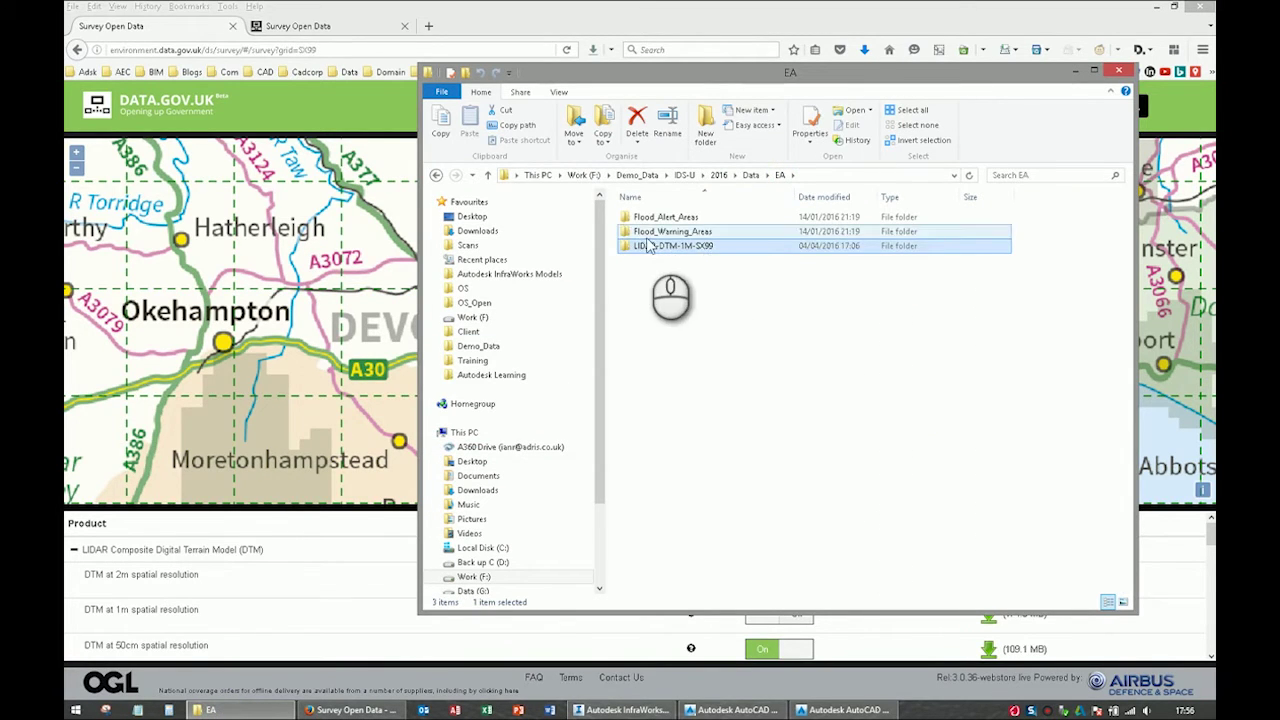
double_click(672, 246)
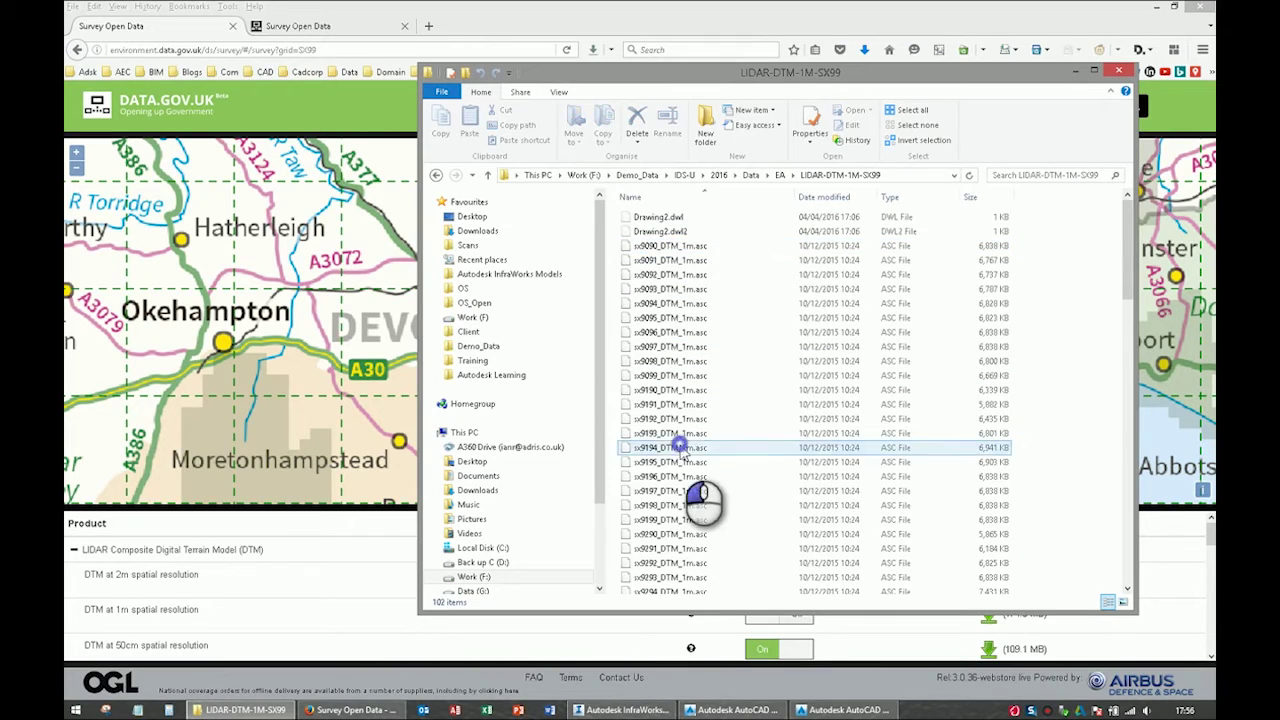
scroll(680, 450, "down", 3)
scroll(680, 450, "down", 20)
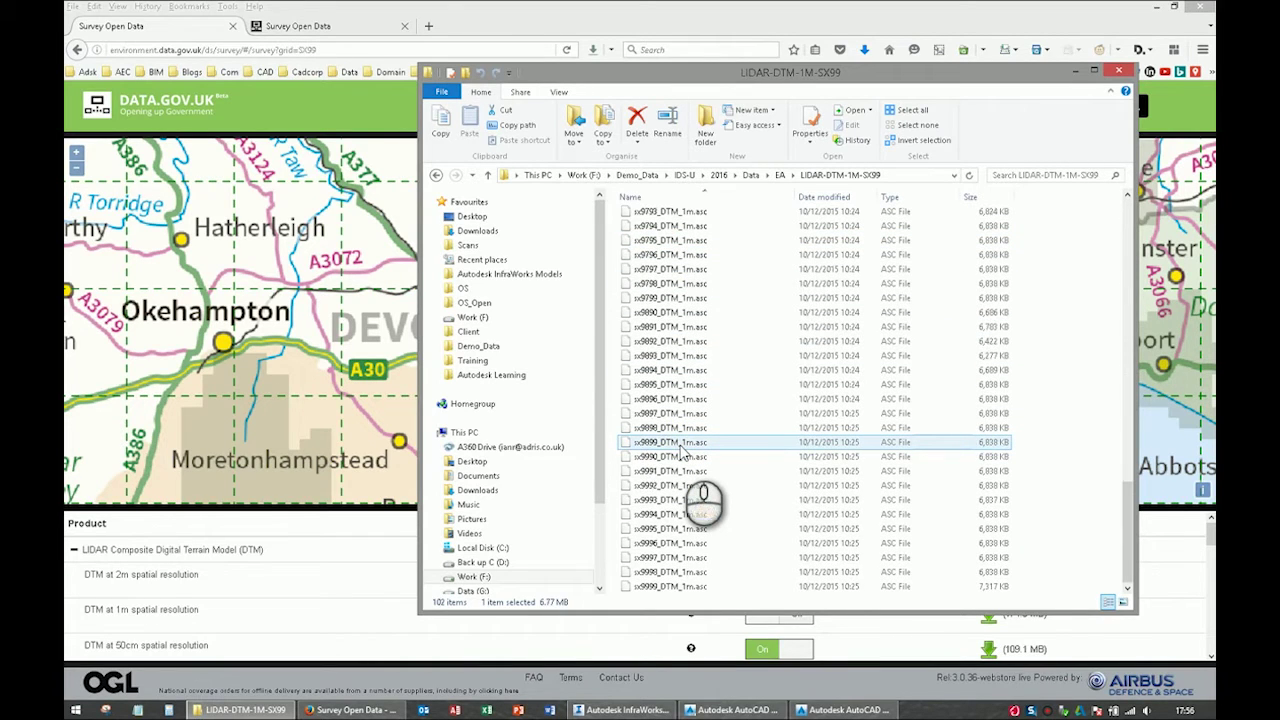
scroll(683, 452, "up", 20)
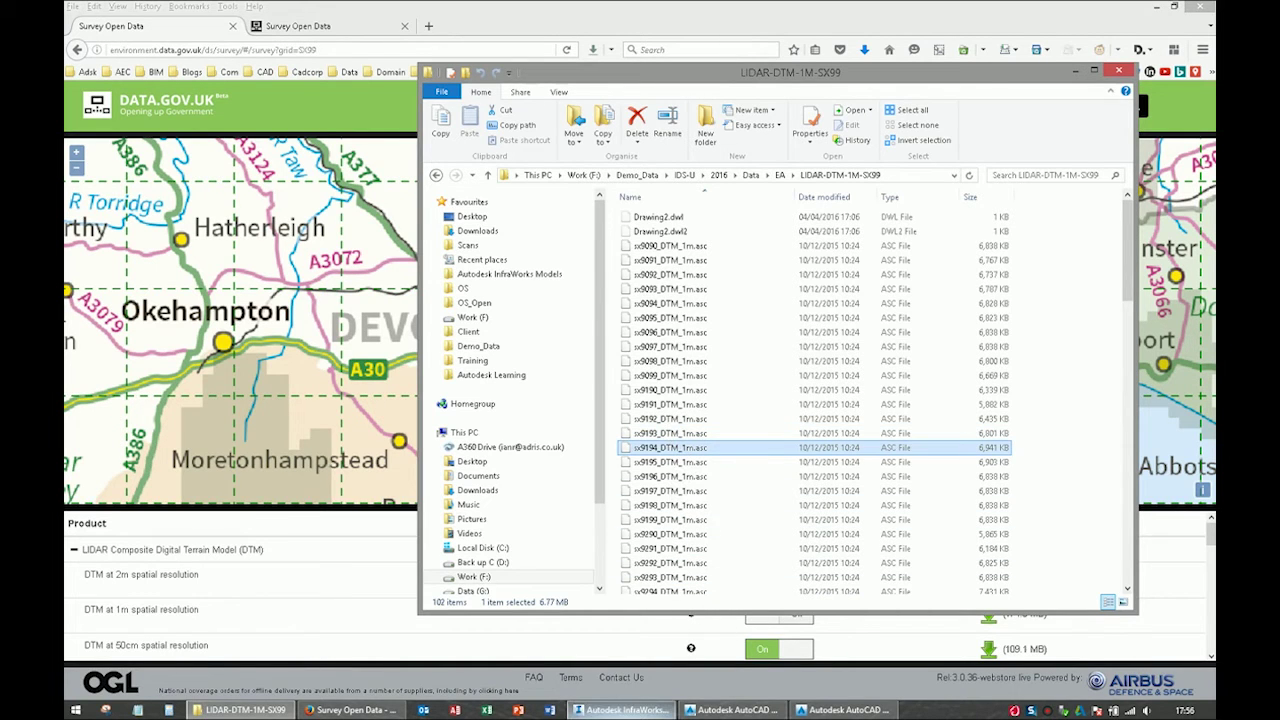
left_click(624, 710)
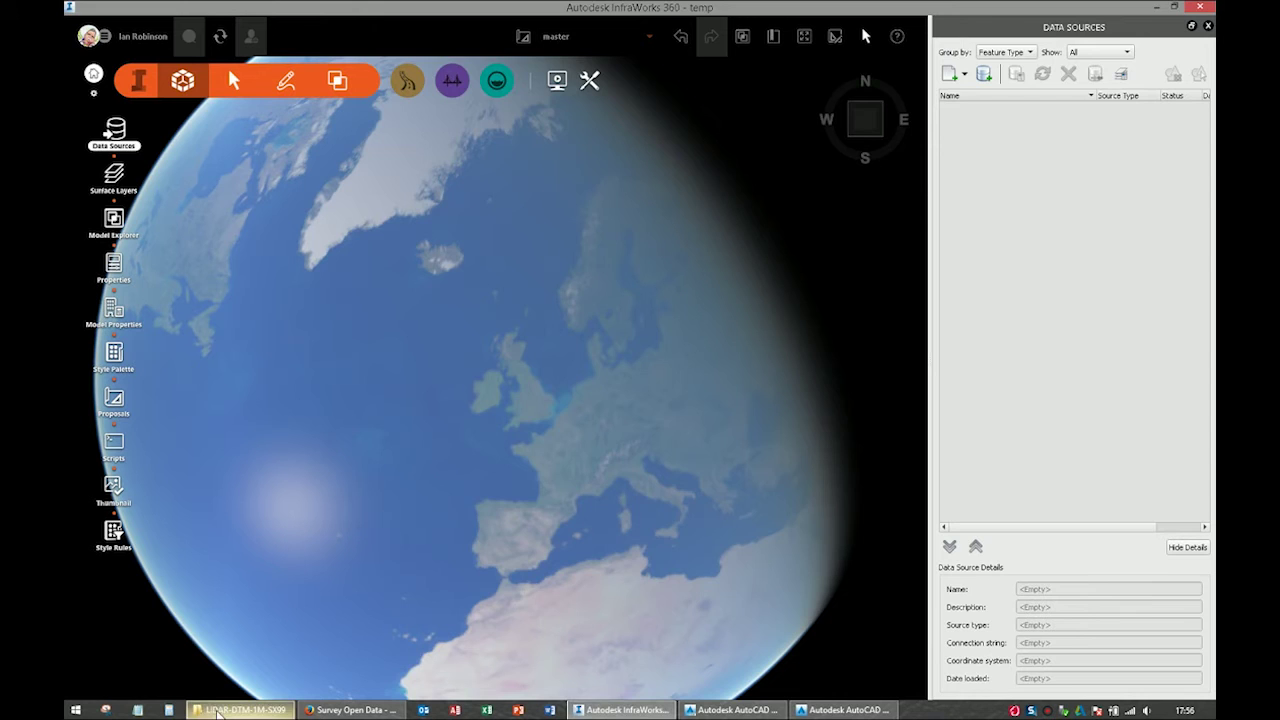
Drag the sx9192_DTM_1m.asc tile from Explorer into the InfraWorks model
left_click(240, 710)
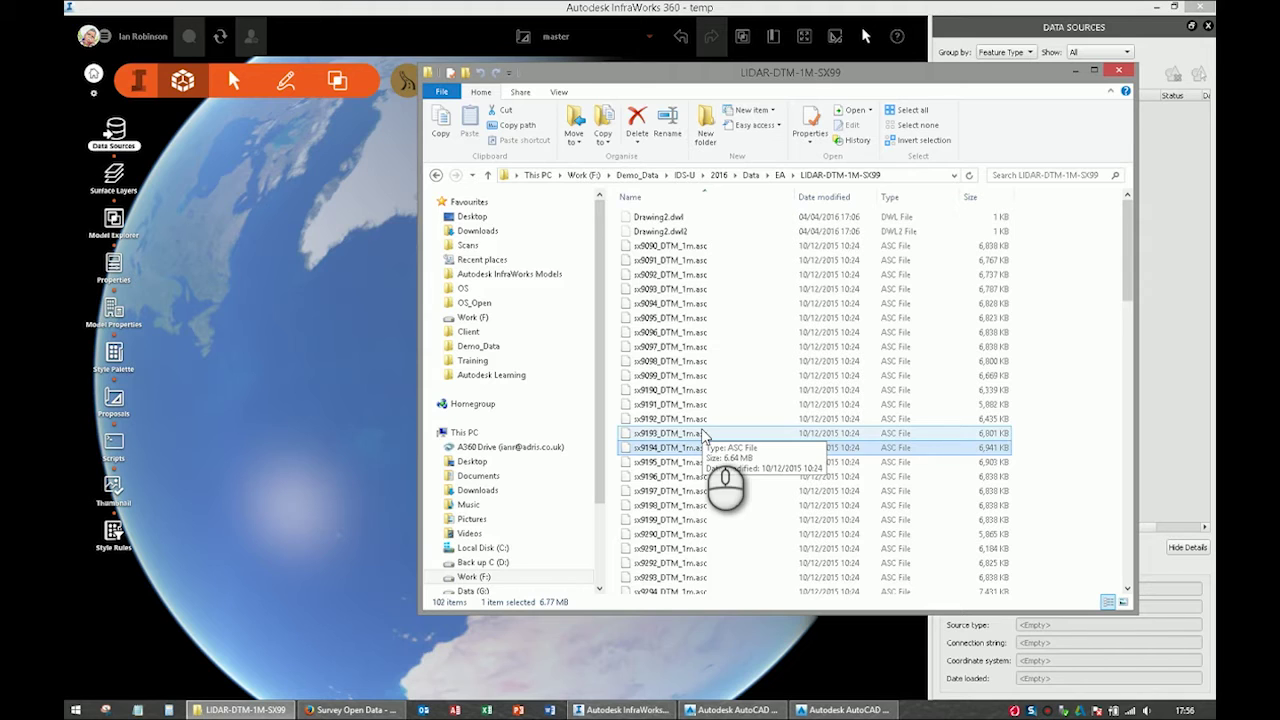
left_click(662, 419)
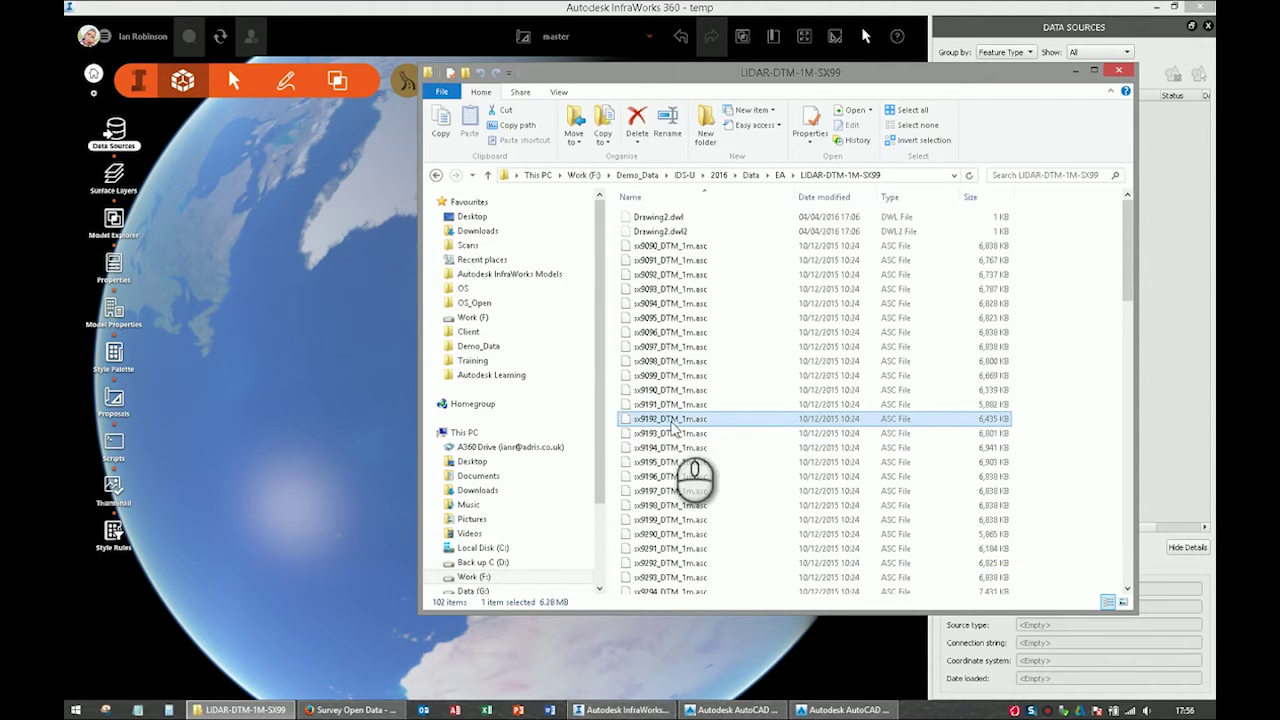
left_click(686, 419)
left_click_drag(686, 419, 299, 392)
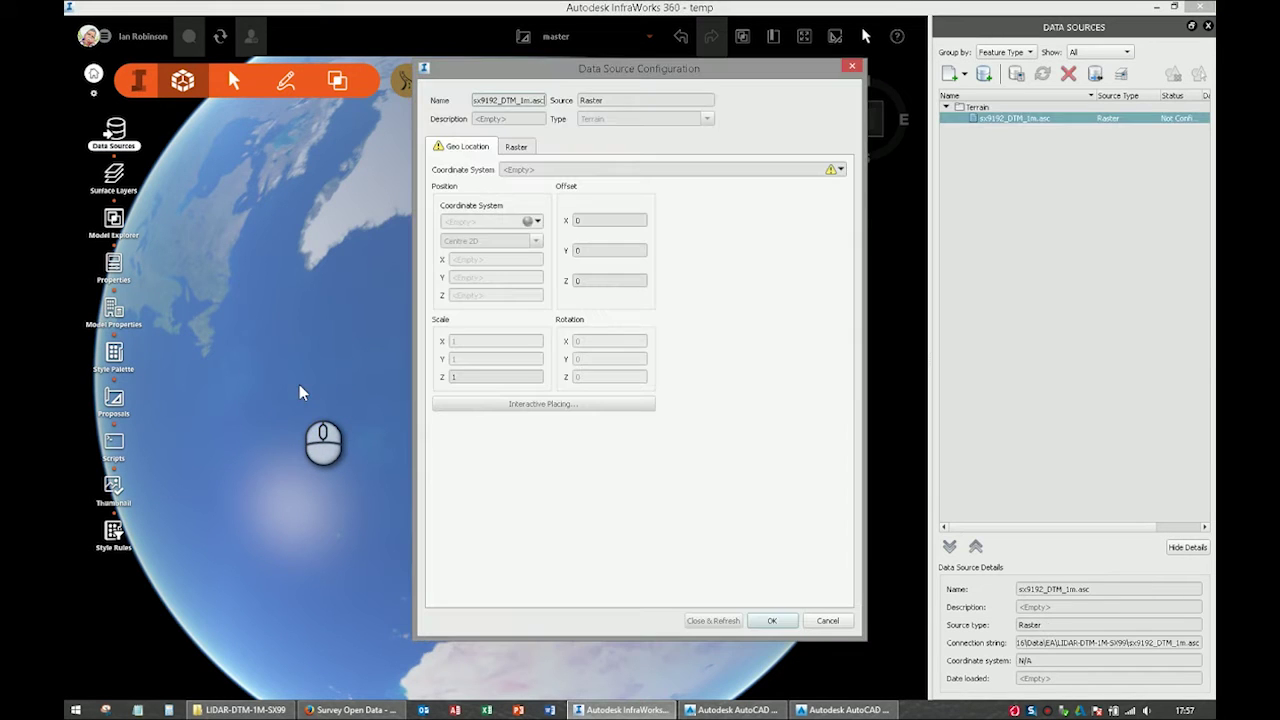
Set the tile to BritishNatGrid with No-Data Value -9999 and load the terrain
left_click(840, 169)
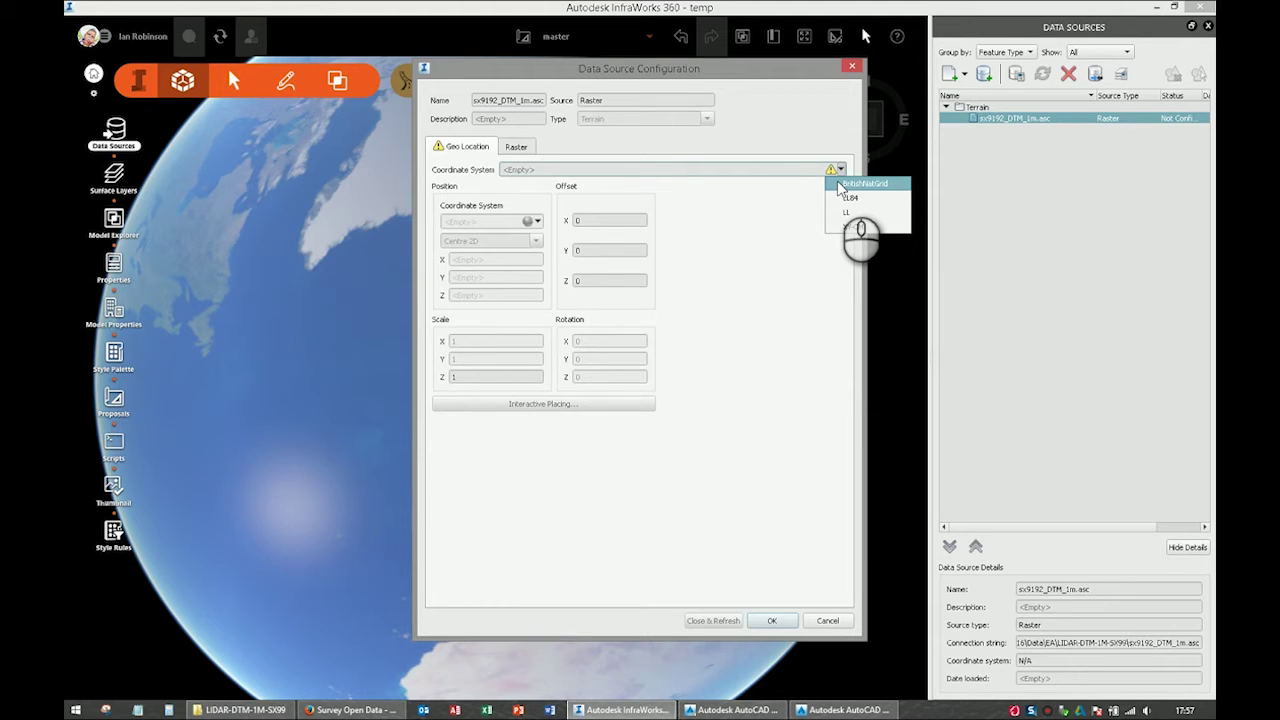
left_click(840, 185)
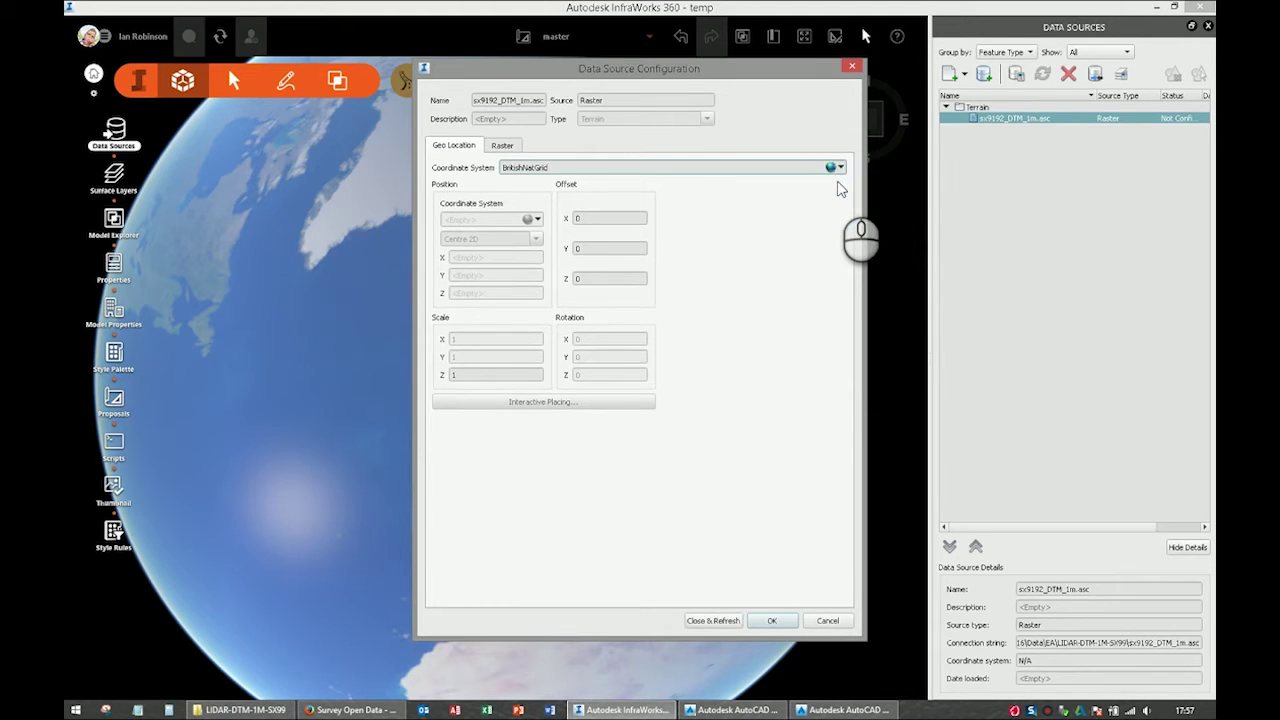
left_click(501, 146)
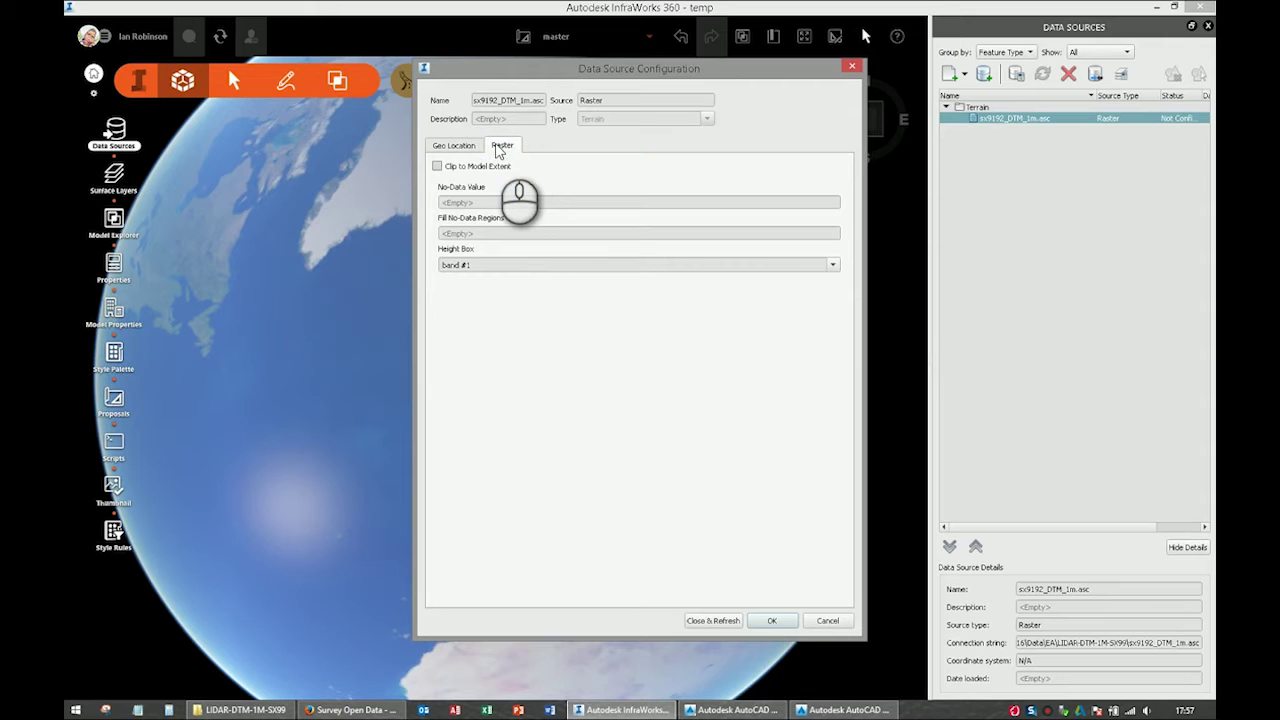
left_click(490, 202)
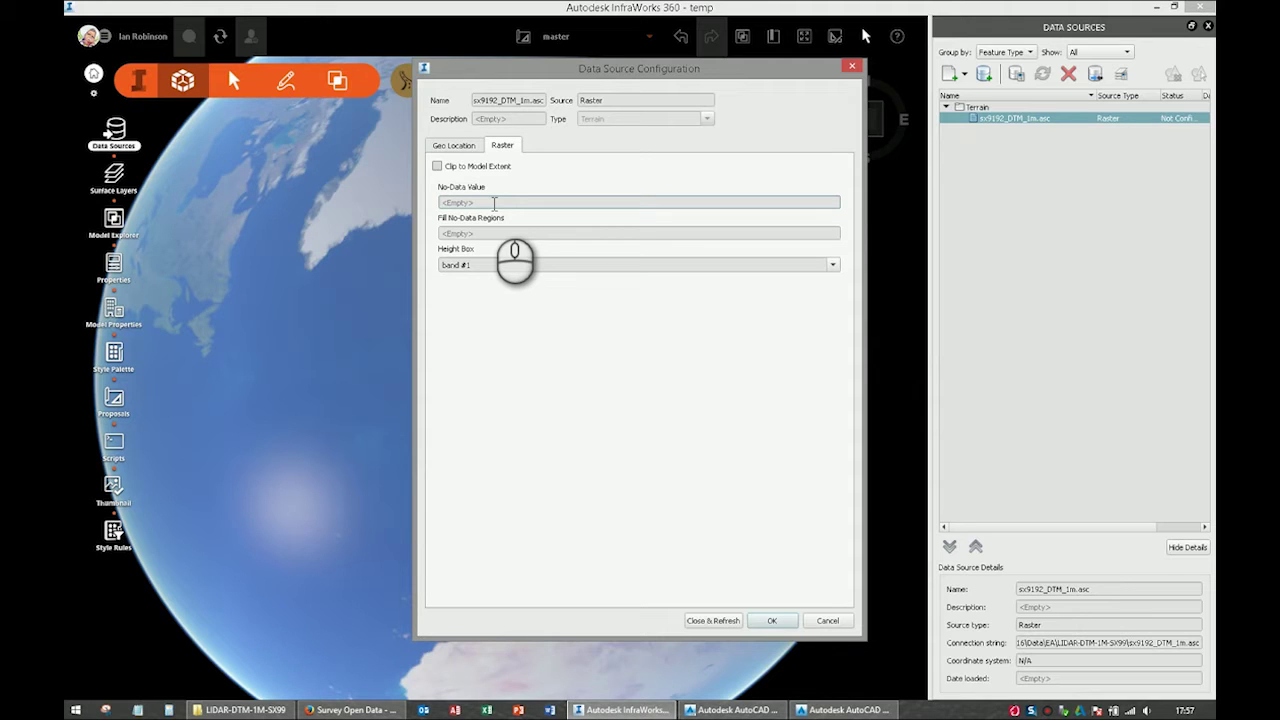
left_click(494, 203)
type("-9999")
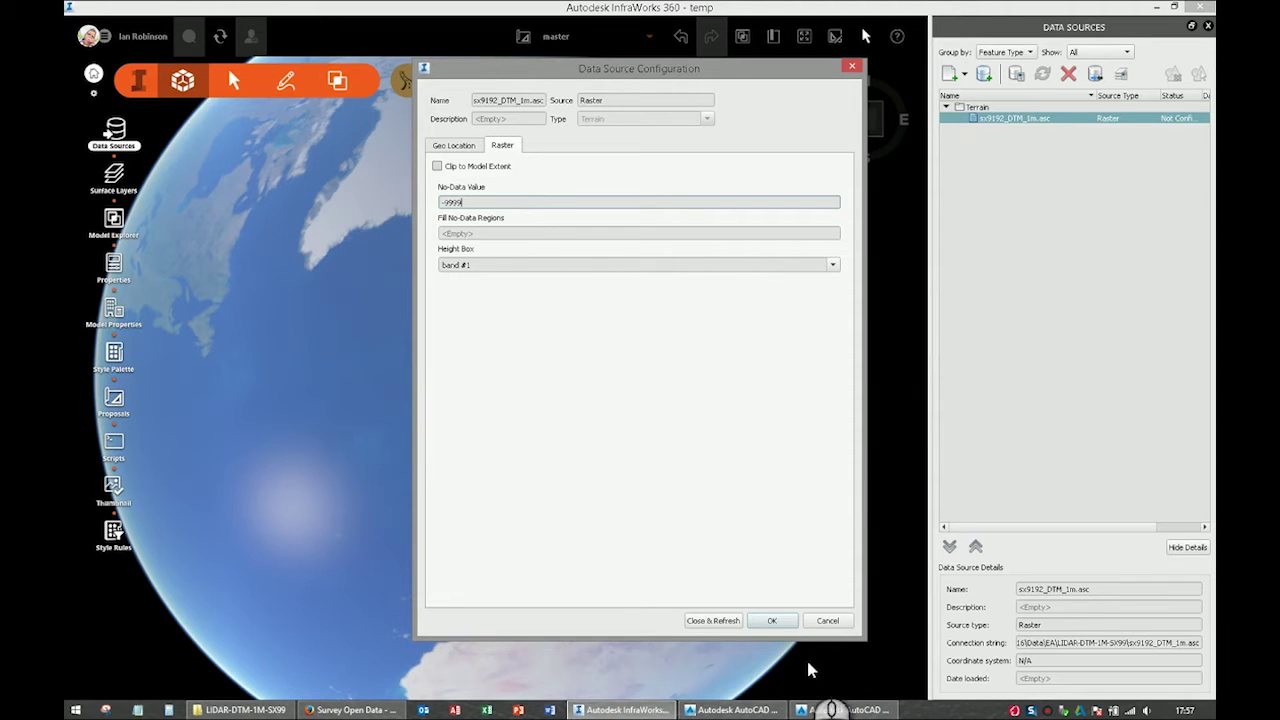
left_click(713, 621)
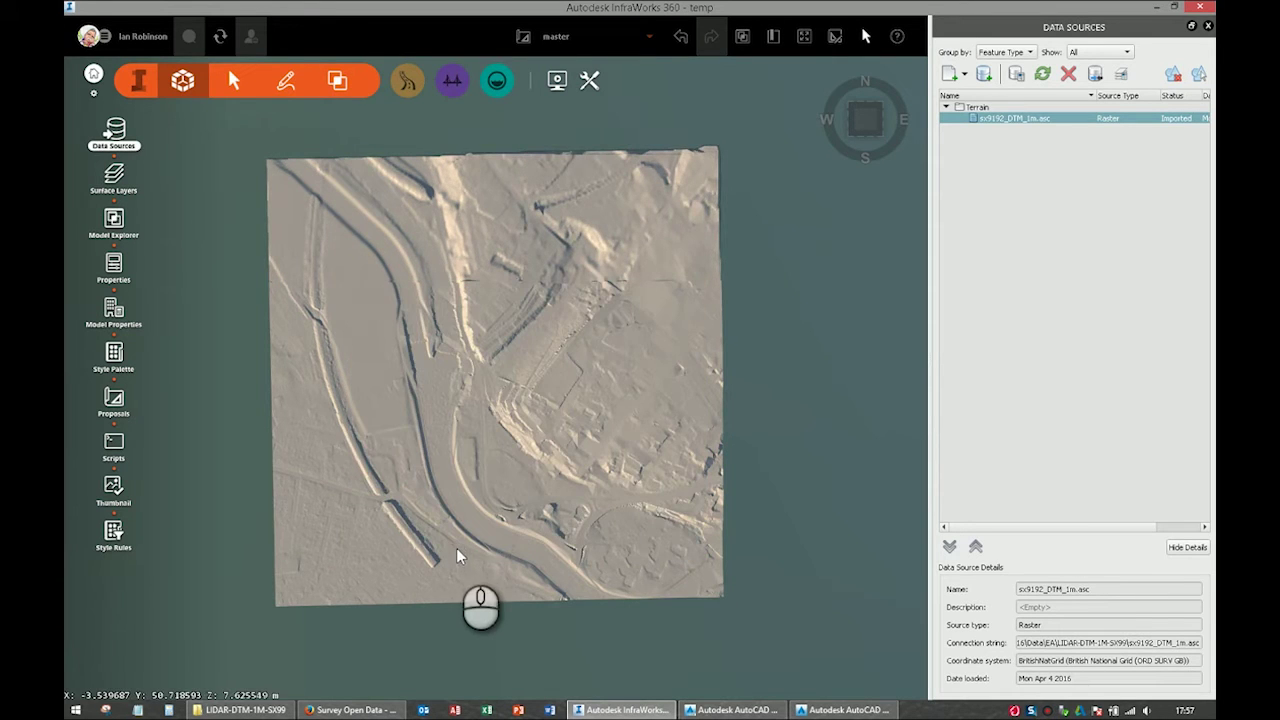
Orbit the imported terrain in 3D, then open the Connect to Data Source dialog
left_click_drag(457, 551, 490, 418)
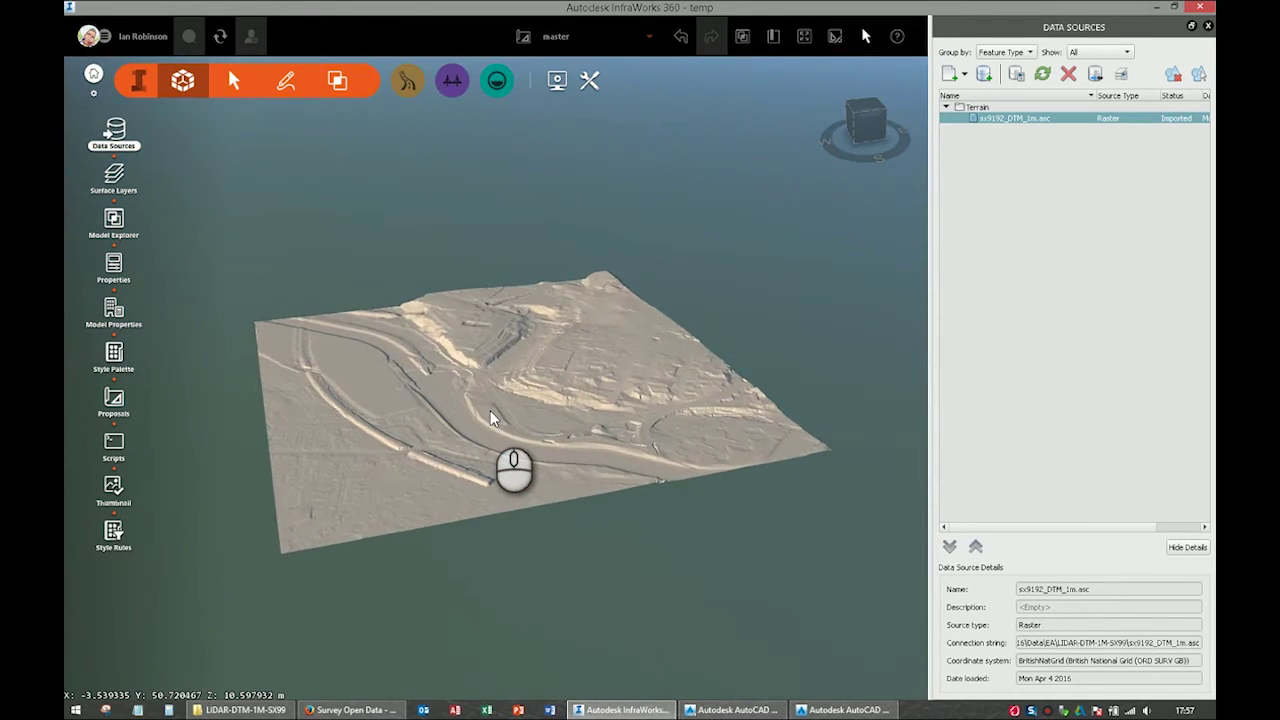
scroll(490, 418, "up", 3)
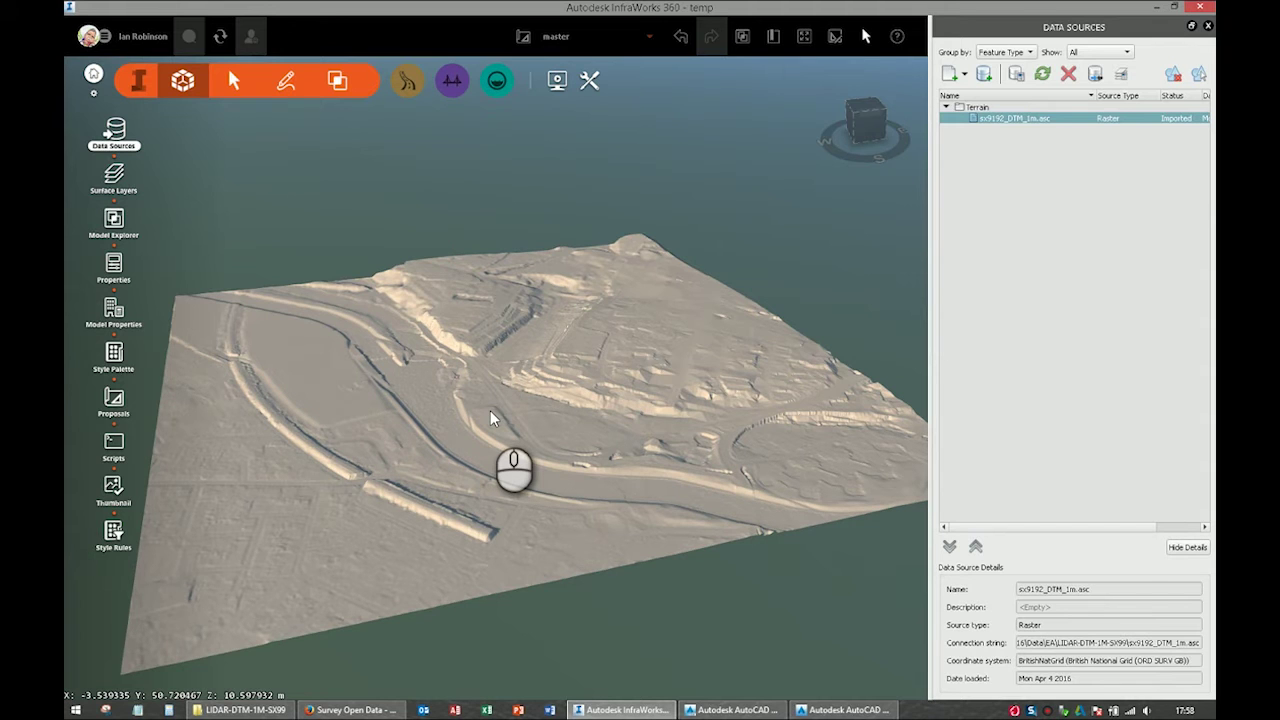
mouse_move(491, 418)
middle_mouse_down("shift")
mouse_move(518, 424)
mouse_move(518, 391)
mouse_move(505, 460)
mouse_move(527, 370)
middle_mouse_up("shift")
left_click(505, 460)
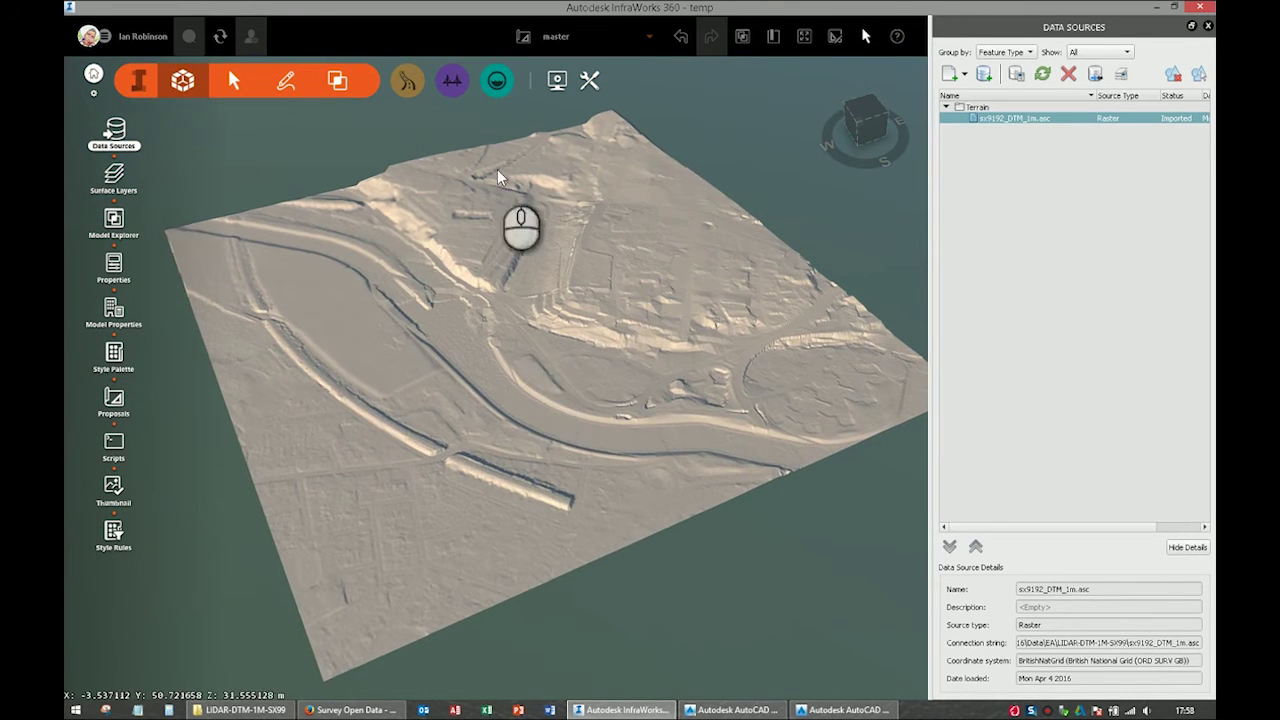
left_click(984, 73)
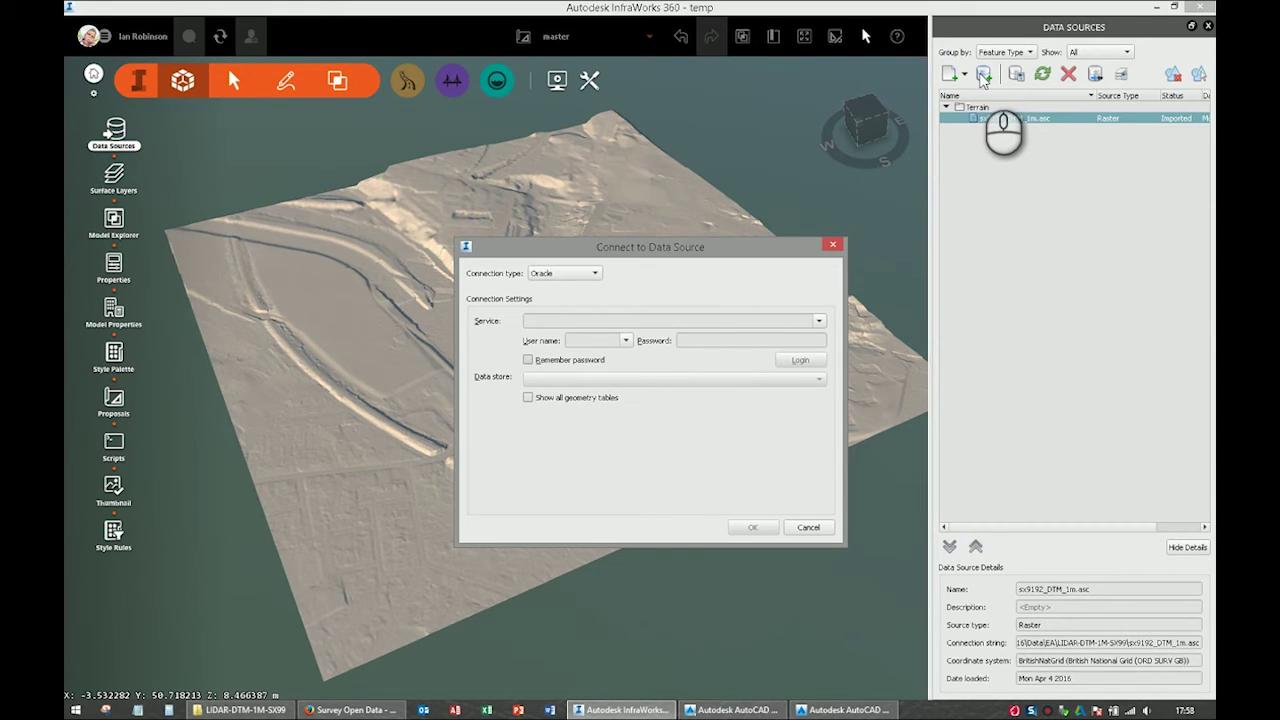
Connect a Bing Maps imagery source at tile level 17 (1.1943 m/pxl) and add it
left_click(982, 78)
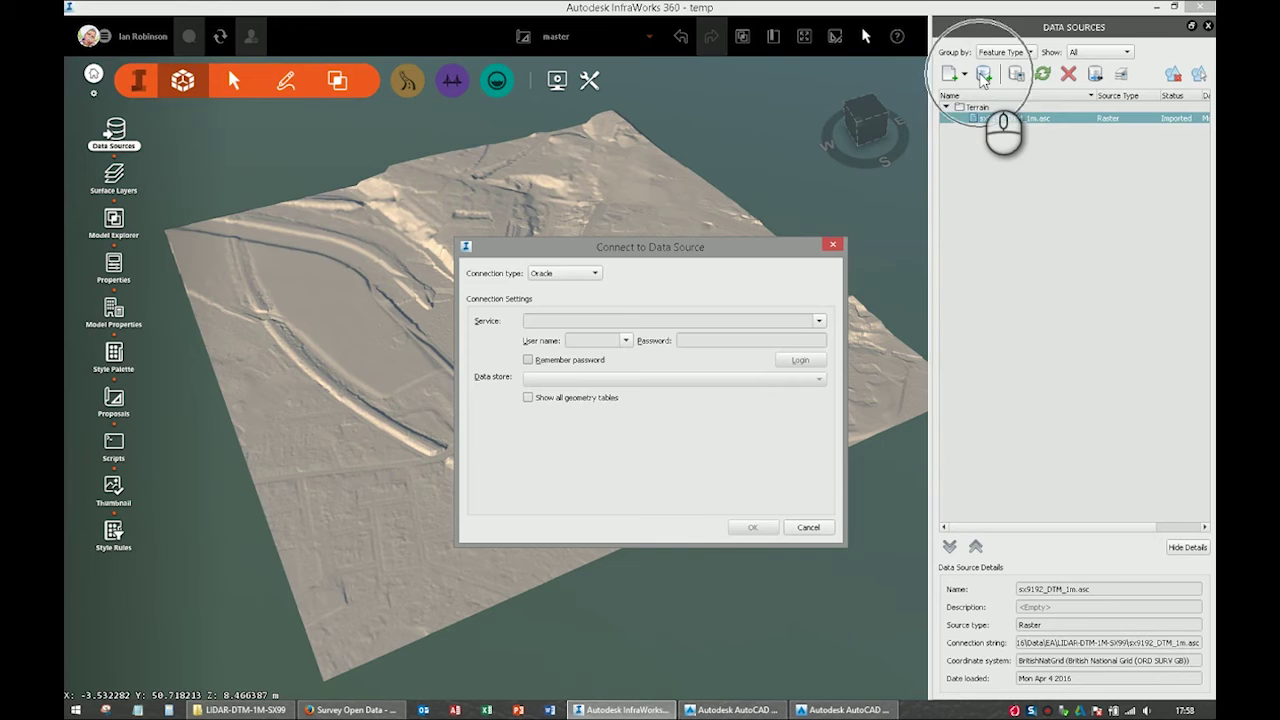
left_click(574, 276)
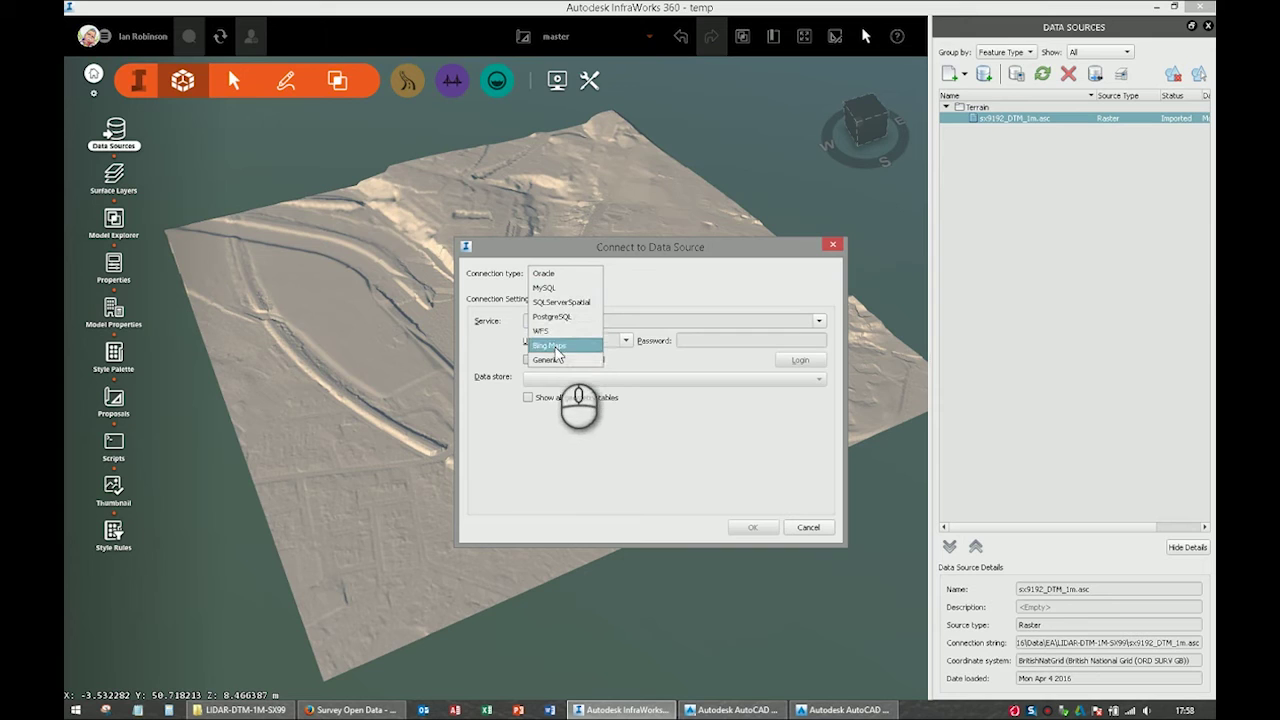
left_click(556, 346)
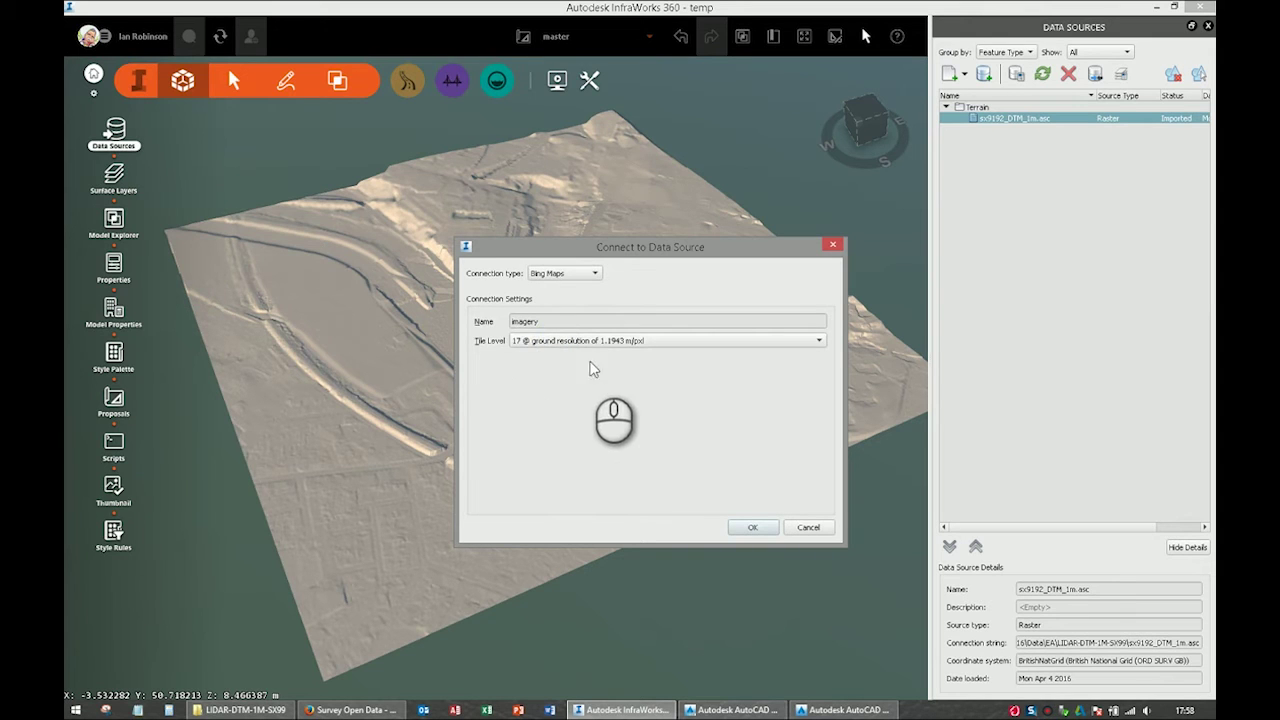
left_click(545, 341)
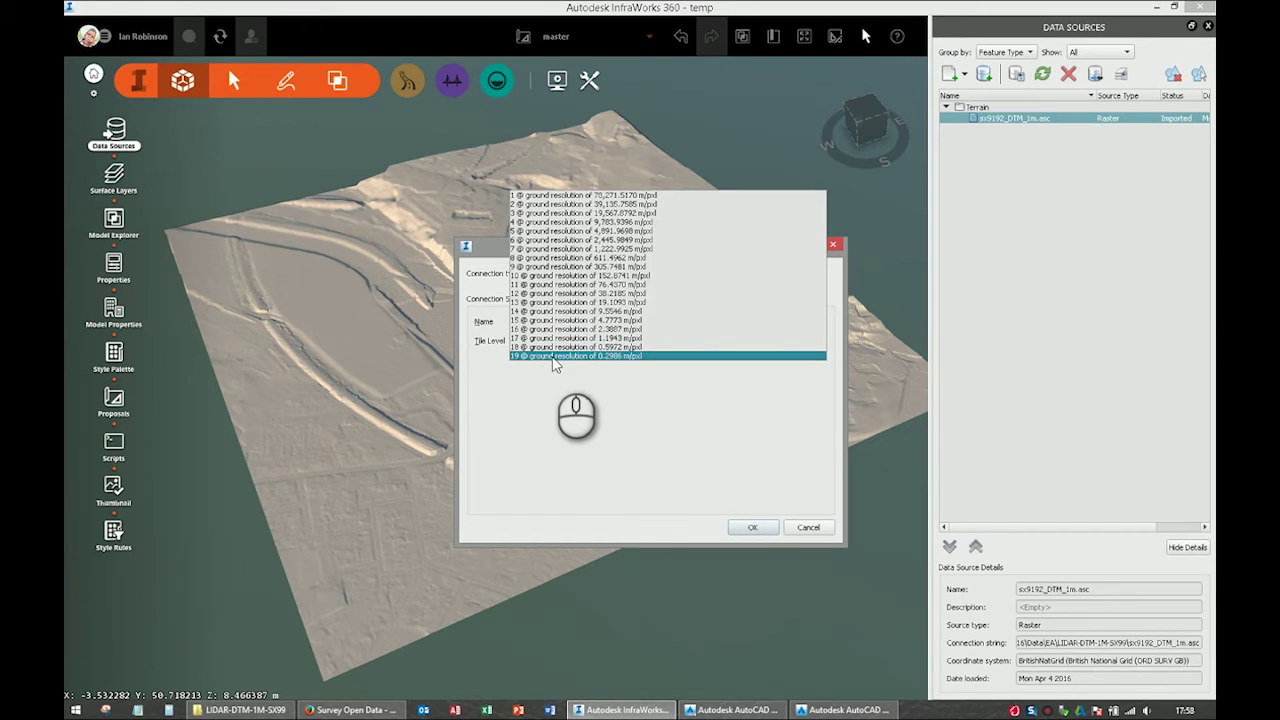
left_click(556, 338)
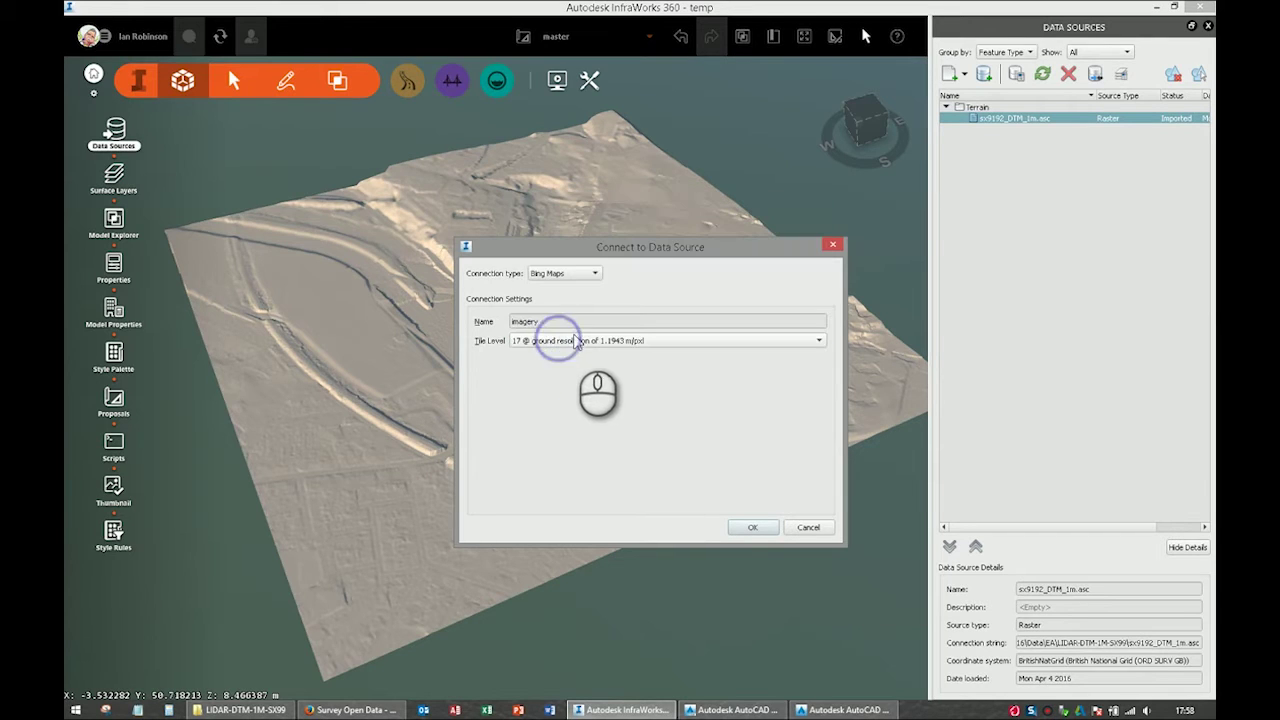
left_click(753, 528)
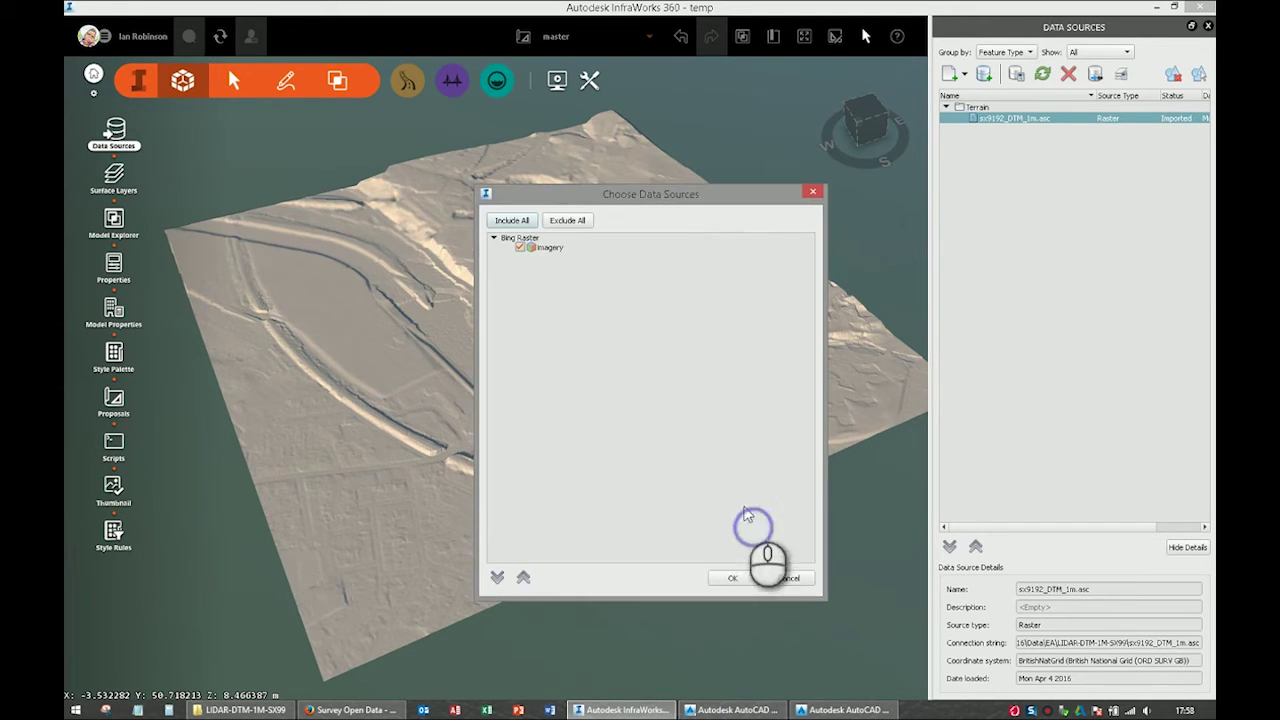
left_click(735, 578)
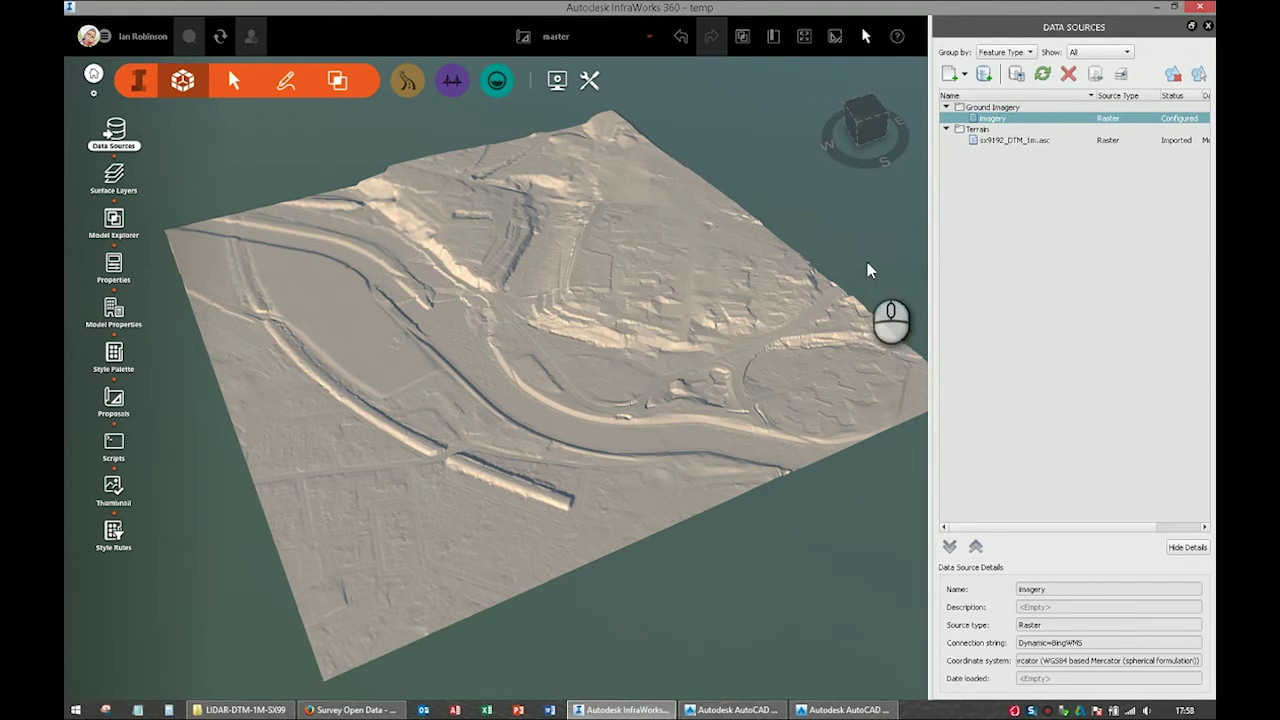
Refresh the data sources so the Bing imagery drapes over the terrain
left_click(1043, 76)
left_click(1043, 76)
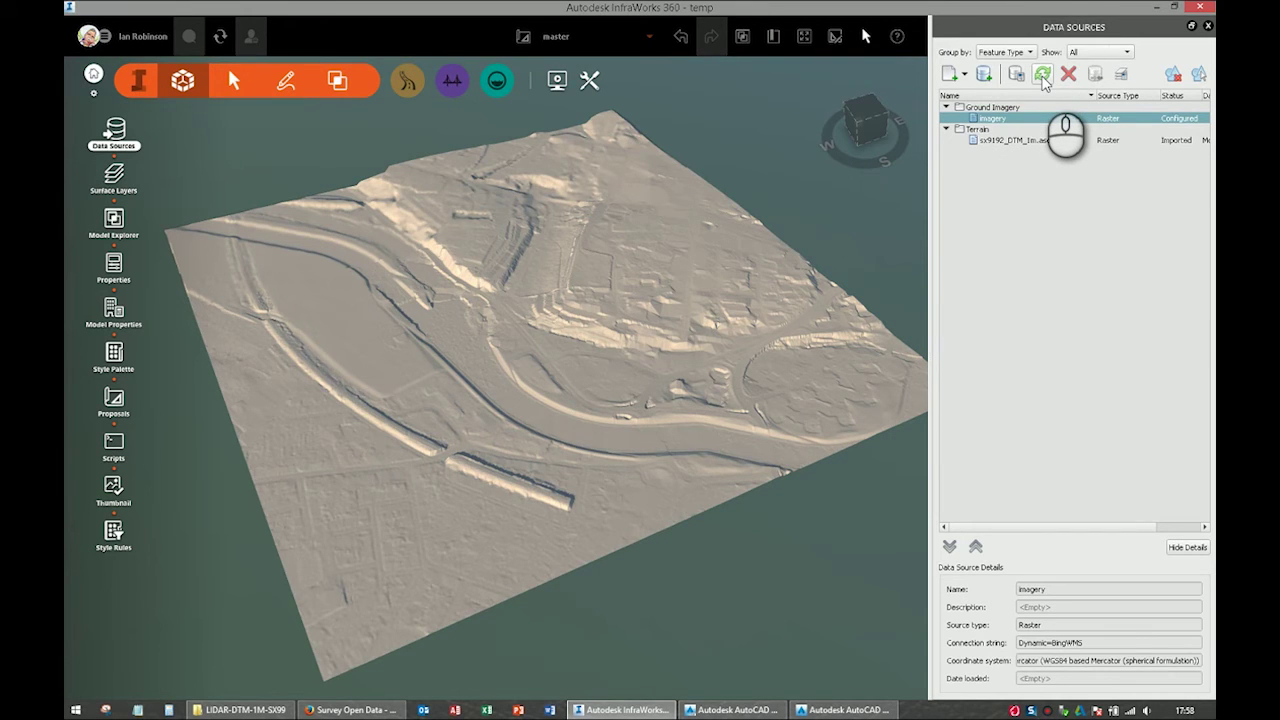
left_click(1043, 76)
left_click(1043, 76)
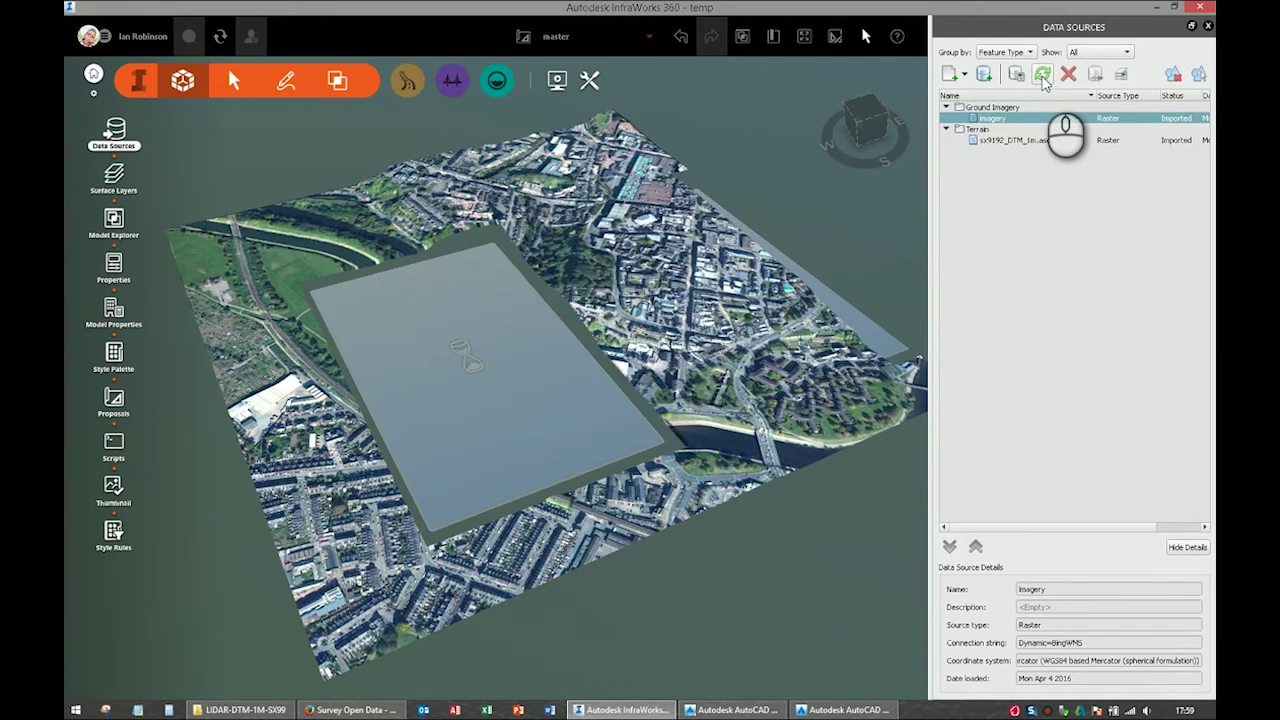
Zoom, orbit and pan to inspect the draped imagery along the river and town
scroll(487, 345, "up", 5)
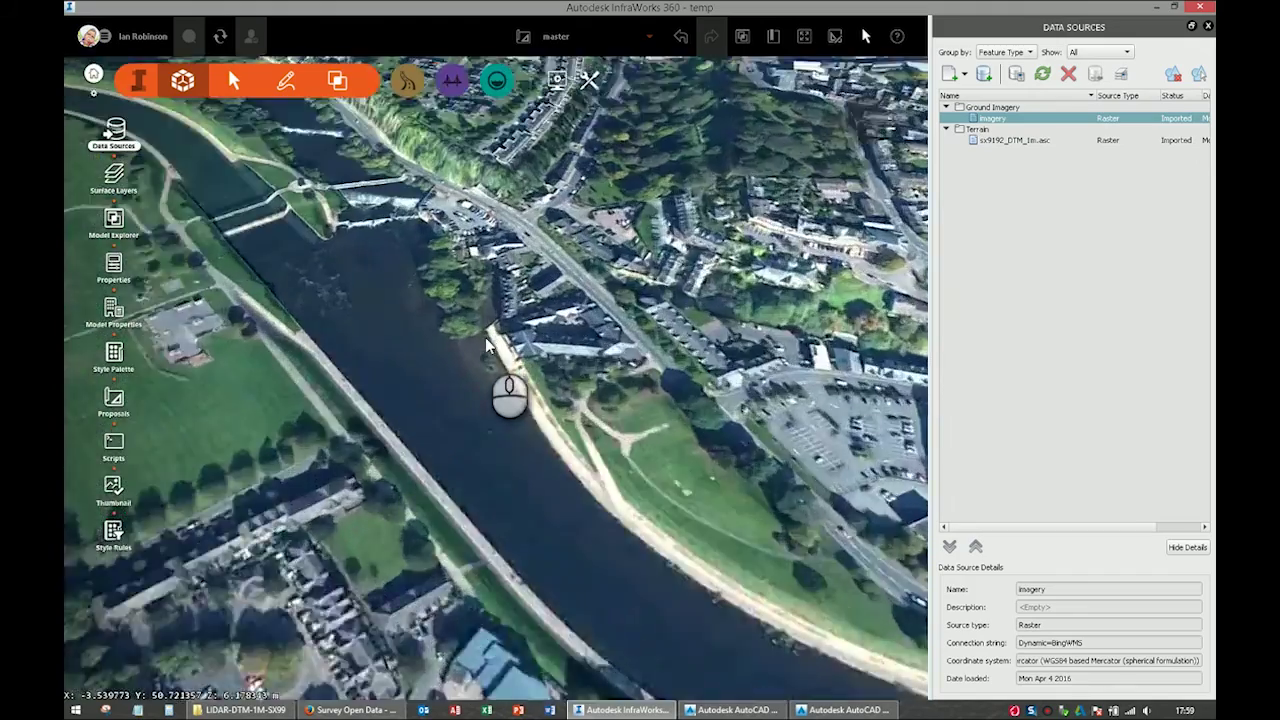
left_click_drag(487, 345, 423, 295)
scroll(423, 295, "up", 3)
left_click_drag(827, 428, 389, 288)
scroll(515, 408, "up", 3)
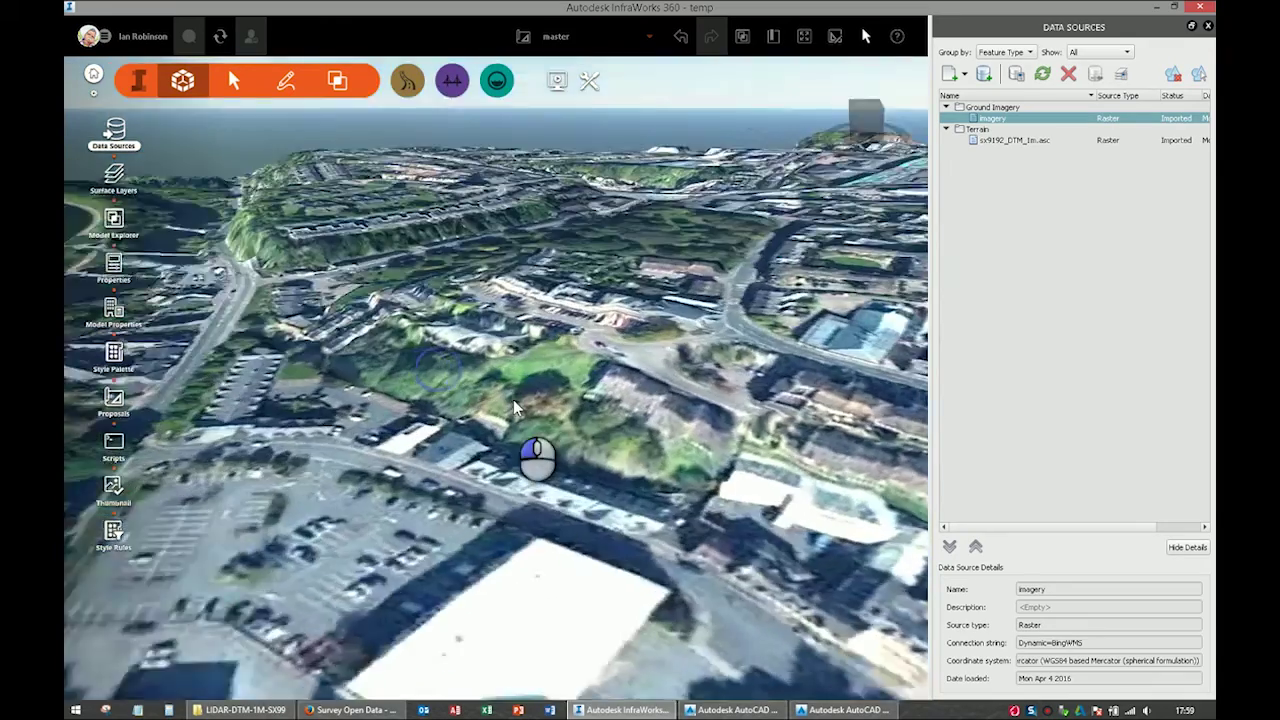
scroll(515, 408, "down", 10)
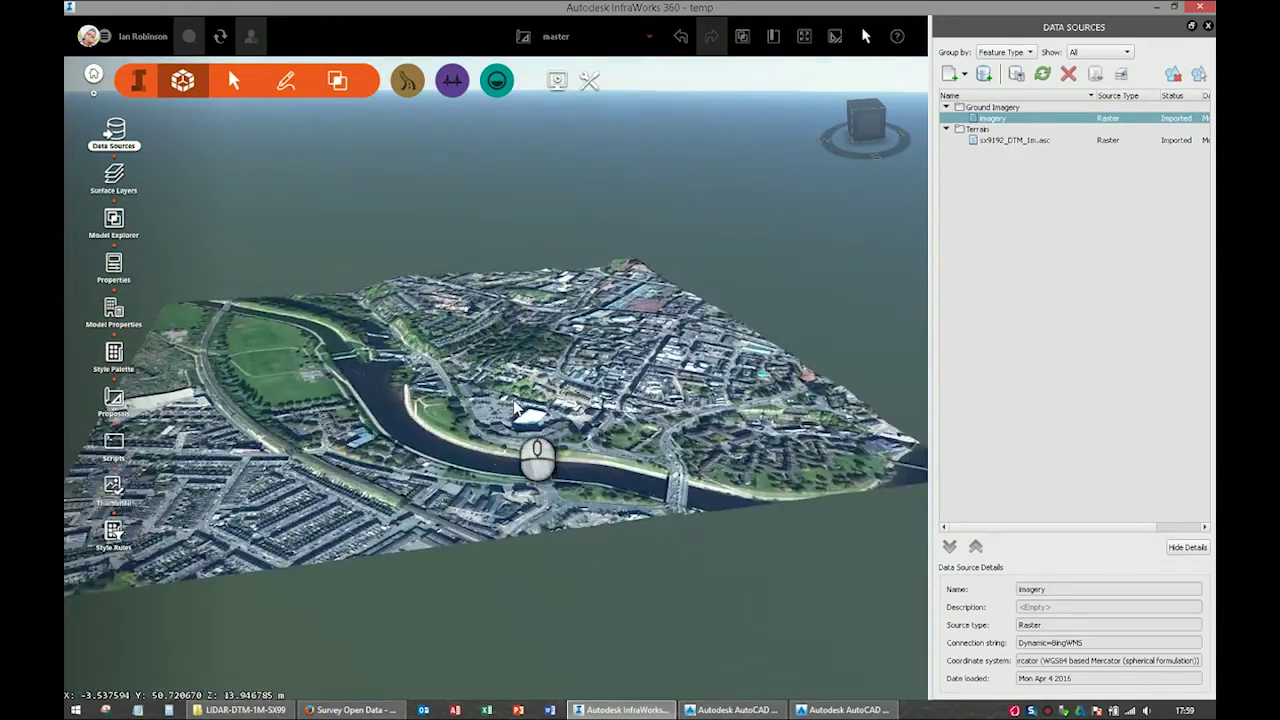
middle_click_drag(514, 403, 566, 414)
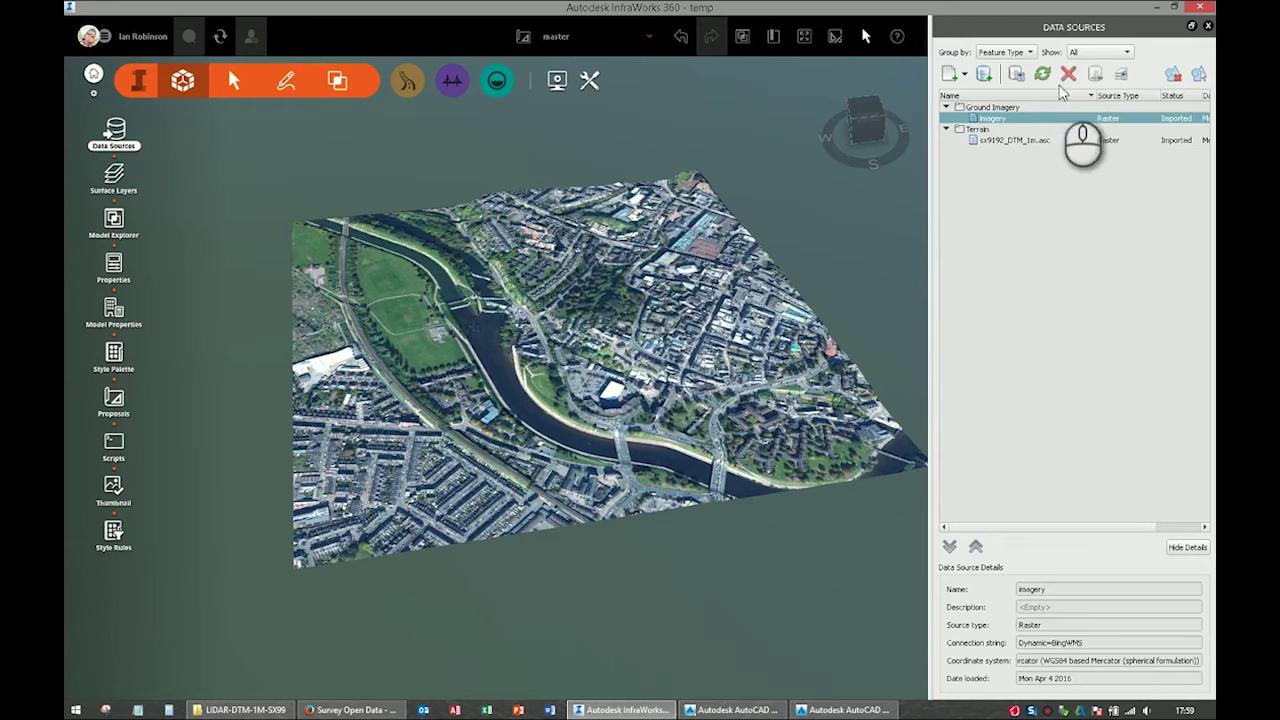
Remove the Bing imagery and add OSIM_SX9192_2007-11-12_B.ECW from OS_MasterMap as ground imagery
left_click(1068, 73)
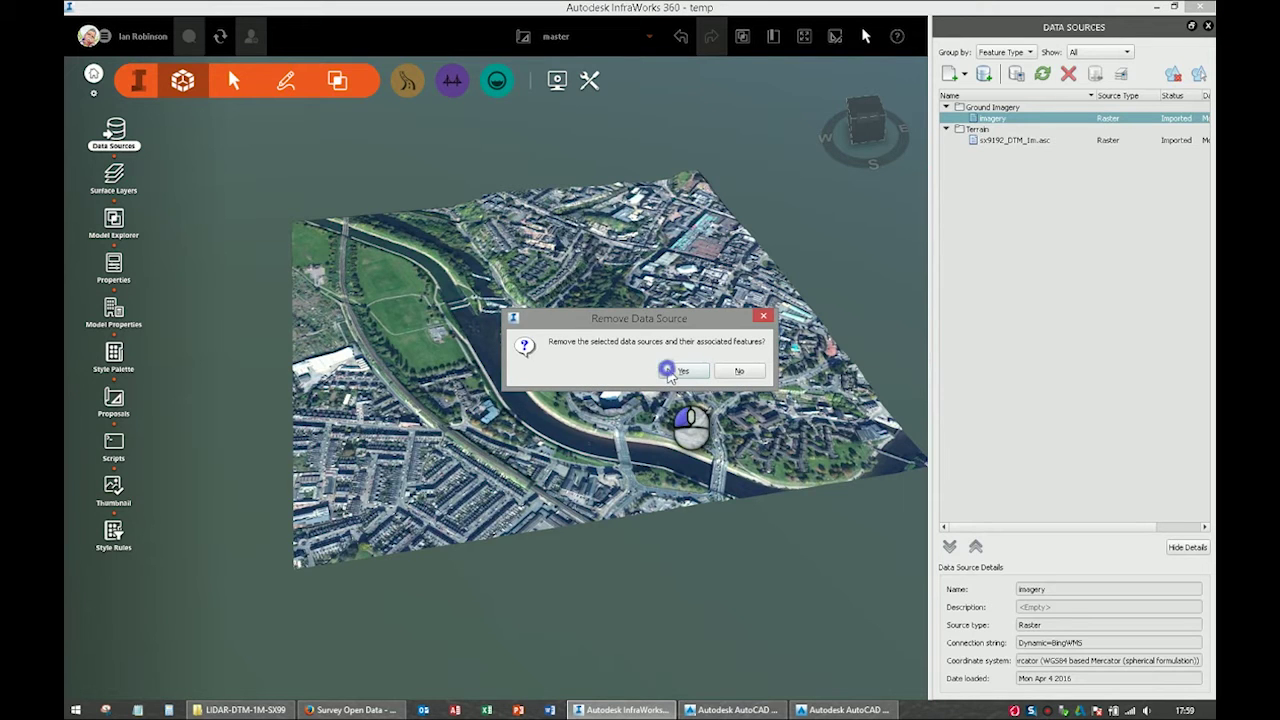
left_click(670, 371)
left_click(247, 709)
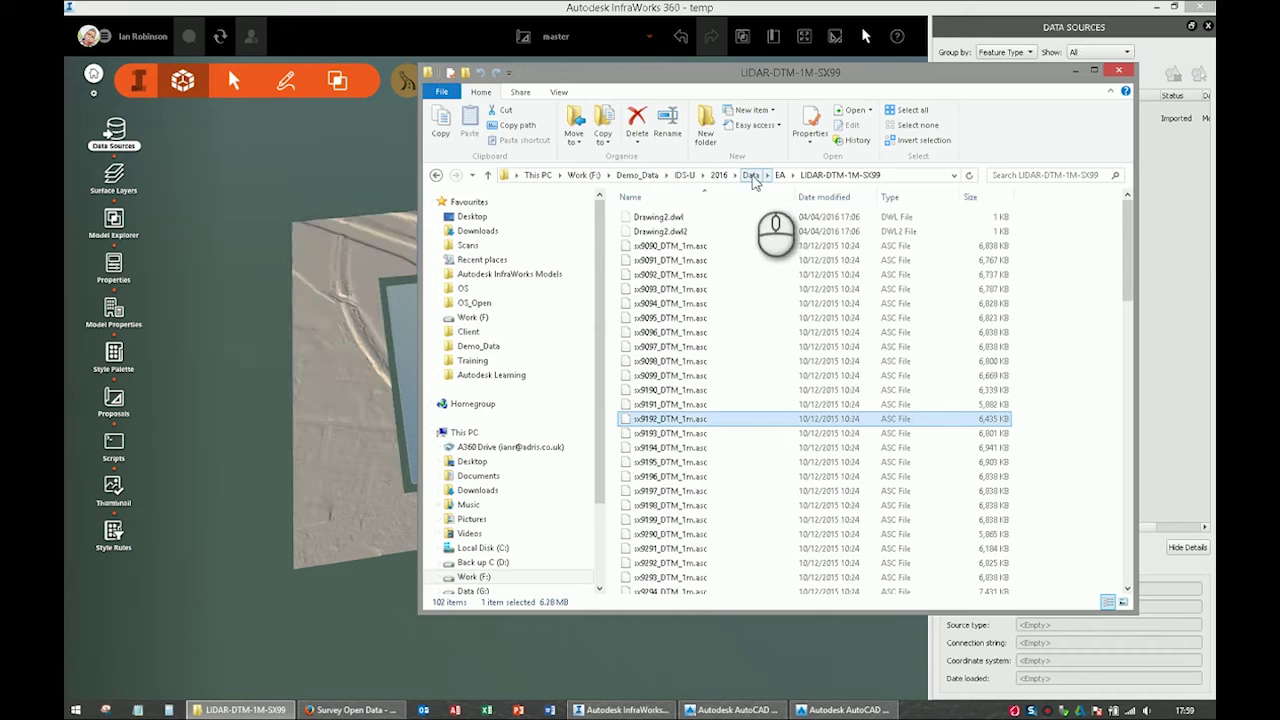
left_click(752, 177)
double_click(657, 281)
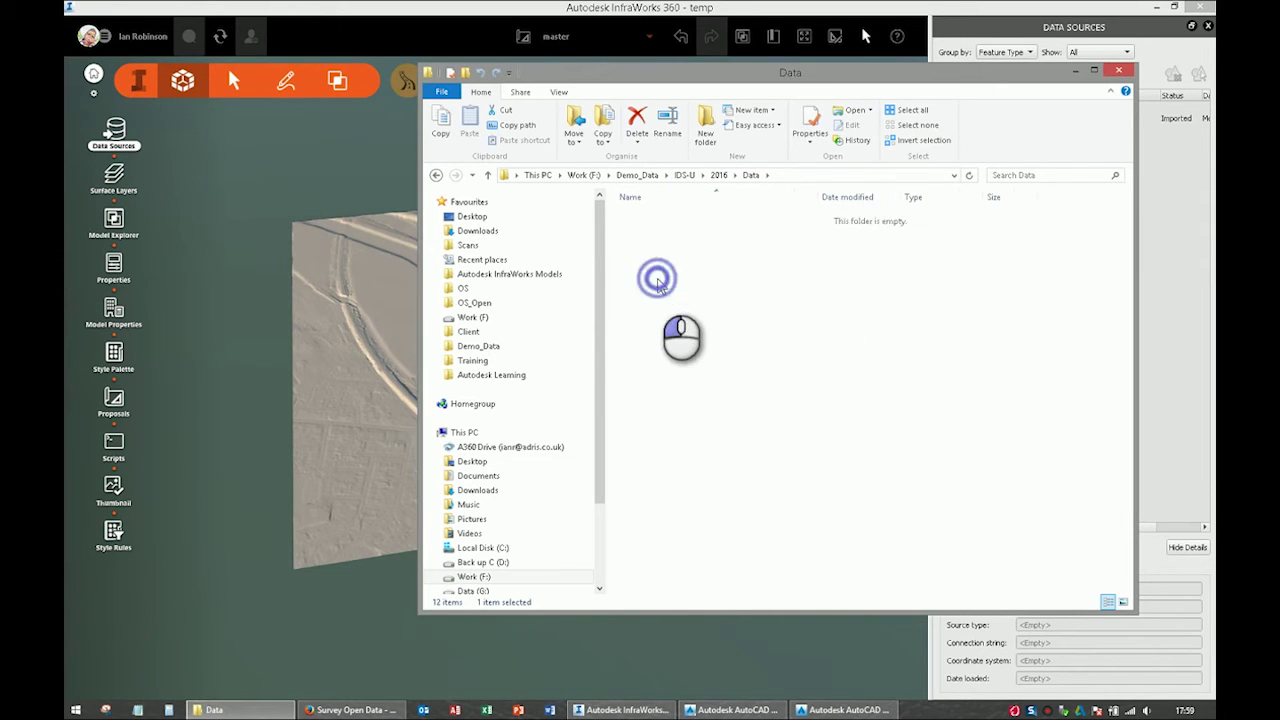
double_click(689, 217)
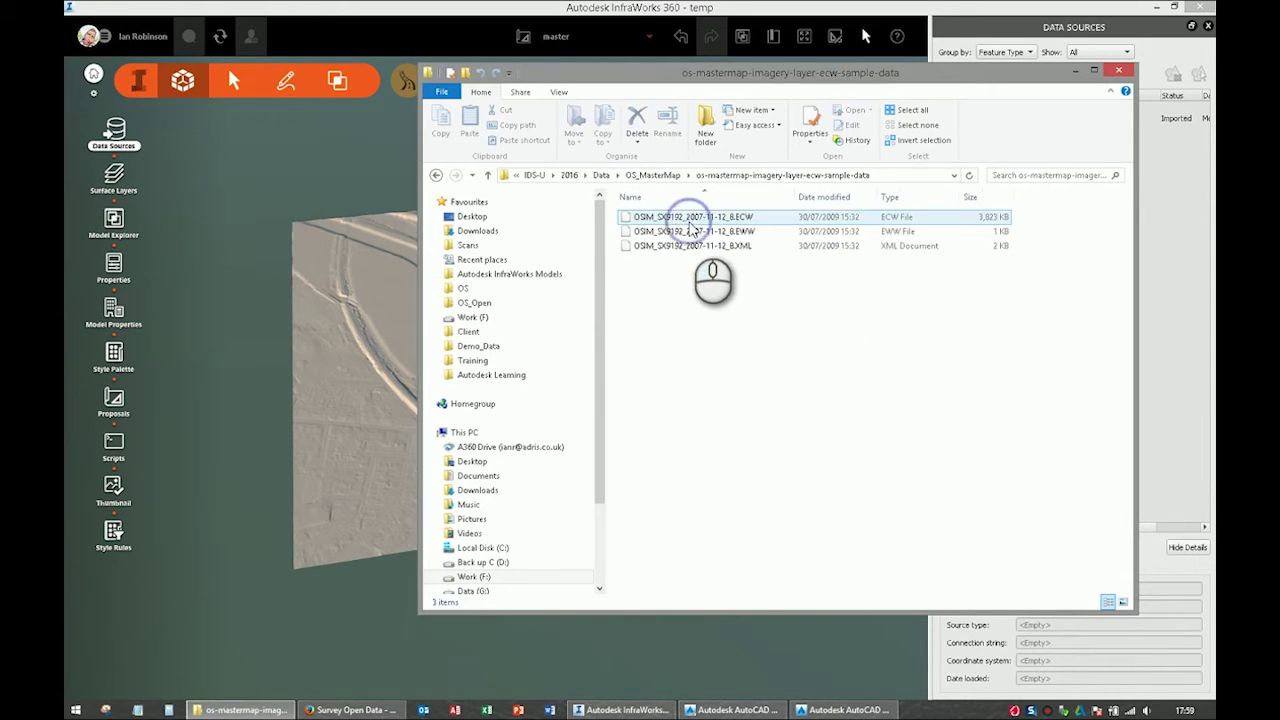
left_click_drag(690, 218, 316, 282)
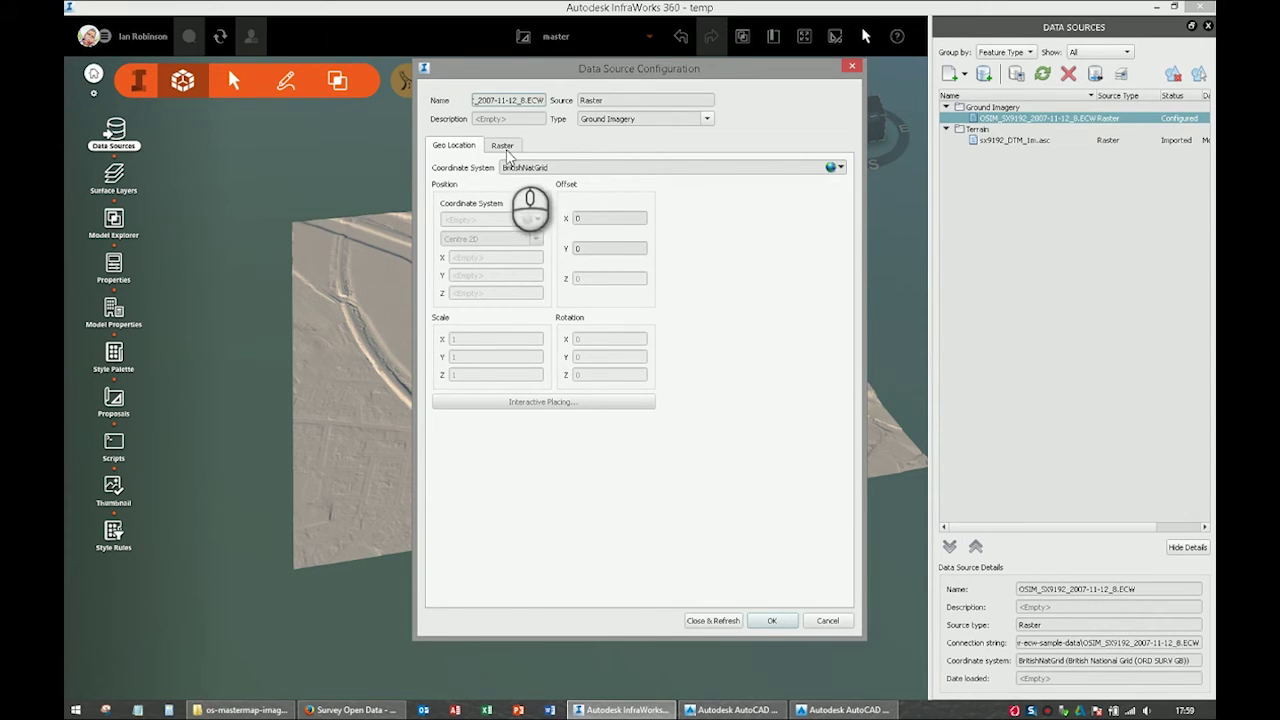
Apply the OS aerial image's raster settings with Close & Refresh, then tilt to a low oblique 3D view
left_click(503, 146)
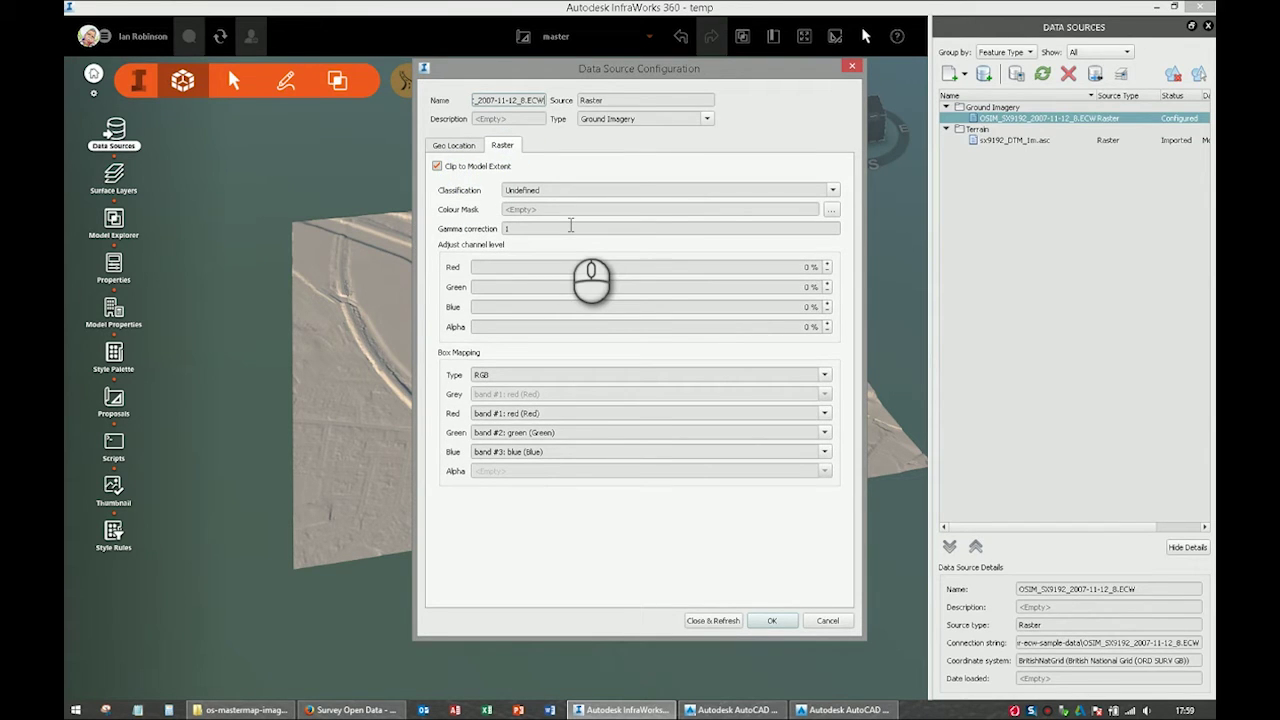
left_click(725, 620)
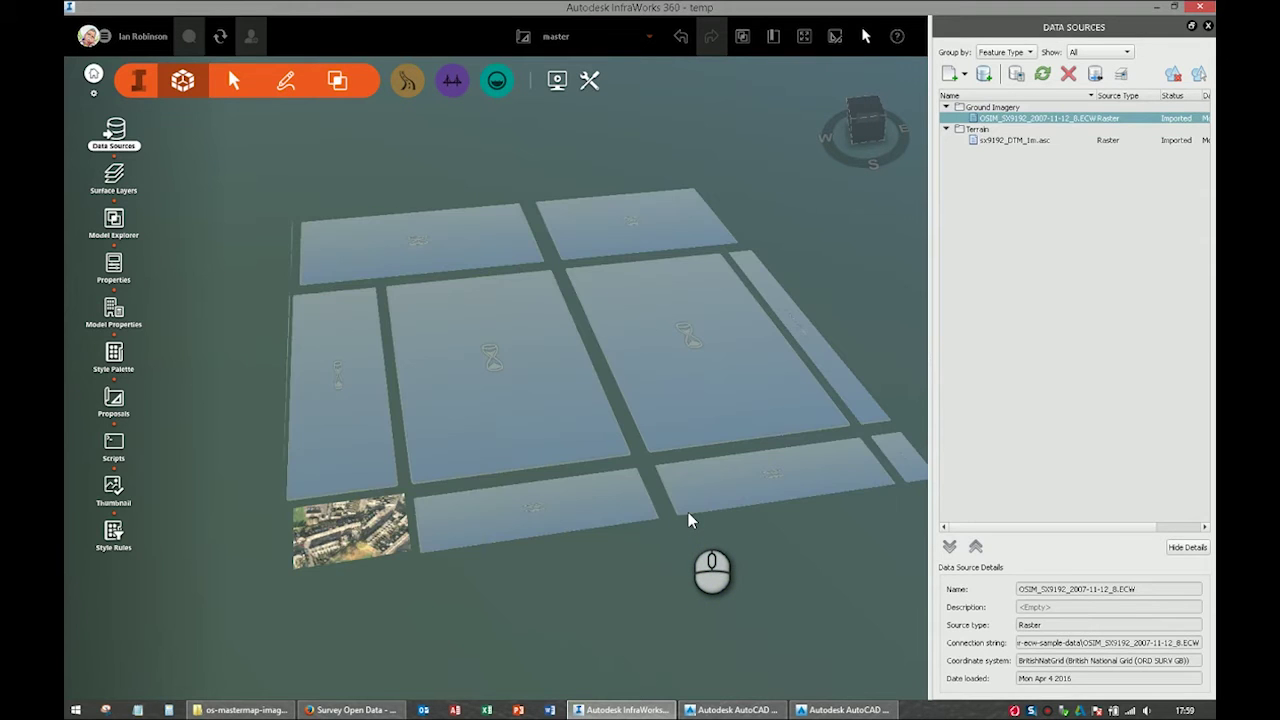
scroll(494, 323, "up", 5)
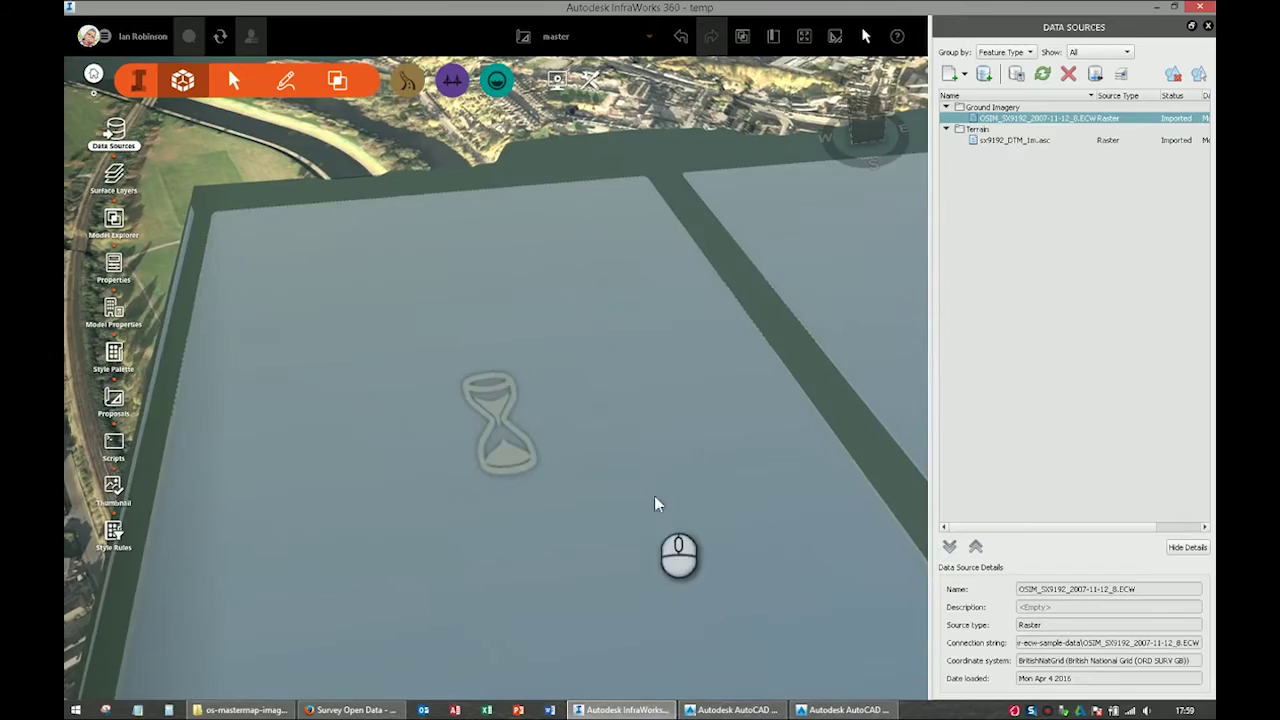
scroll(657, 503, "down", 5)
left_click_drag(629, 457, 493, 420)
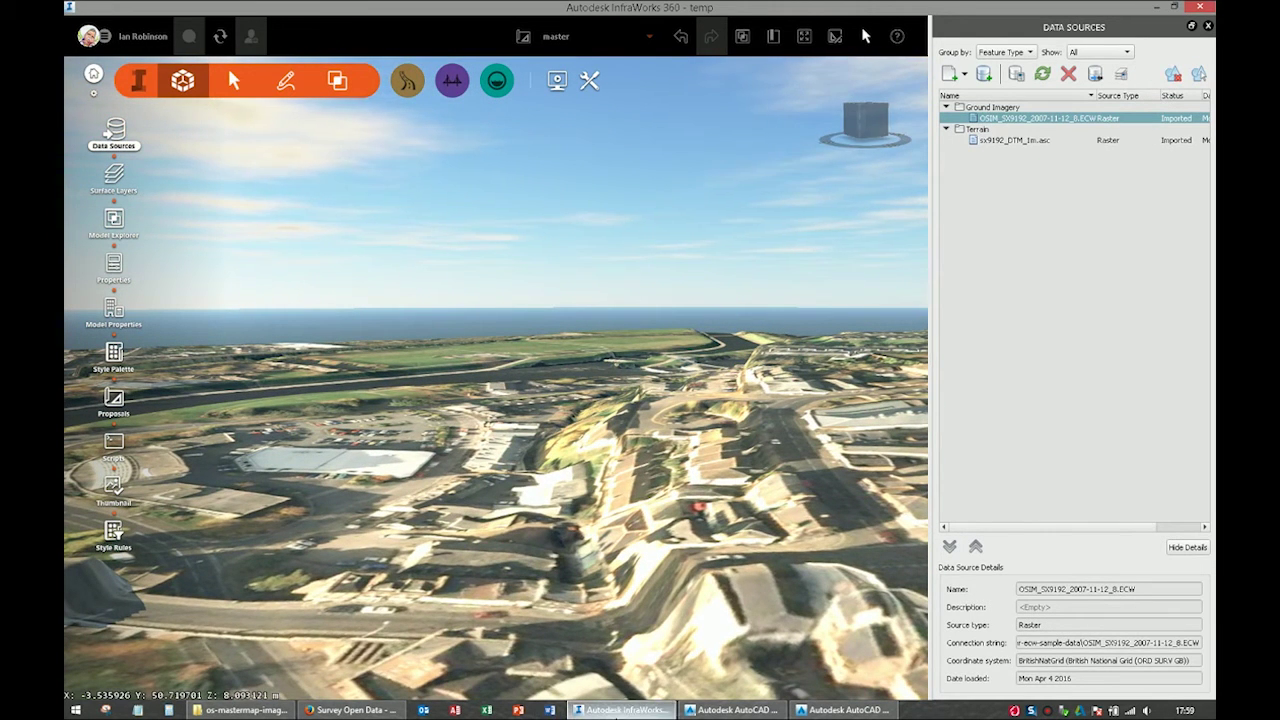
Switch to AutoCAD Civil 3D and open the Home tab's Surfaces creation dropdown
mouse_move(620, 710)
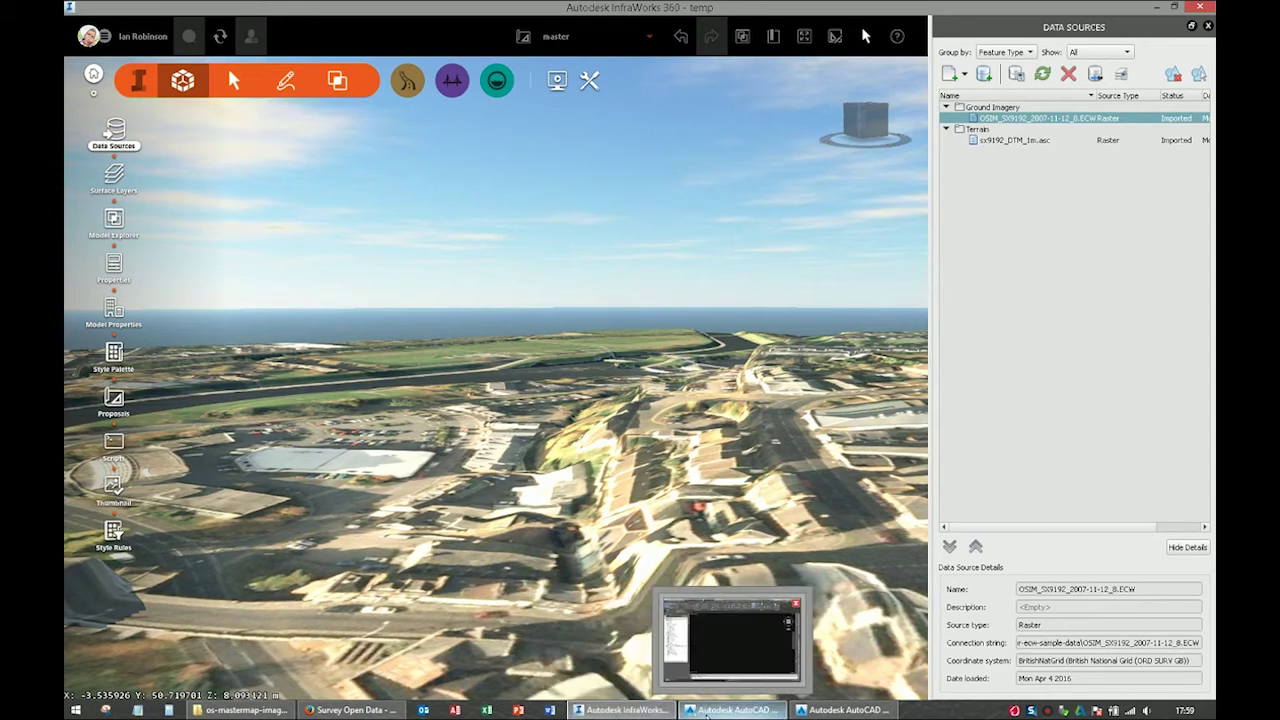
left_click(707, 711)
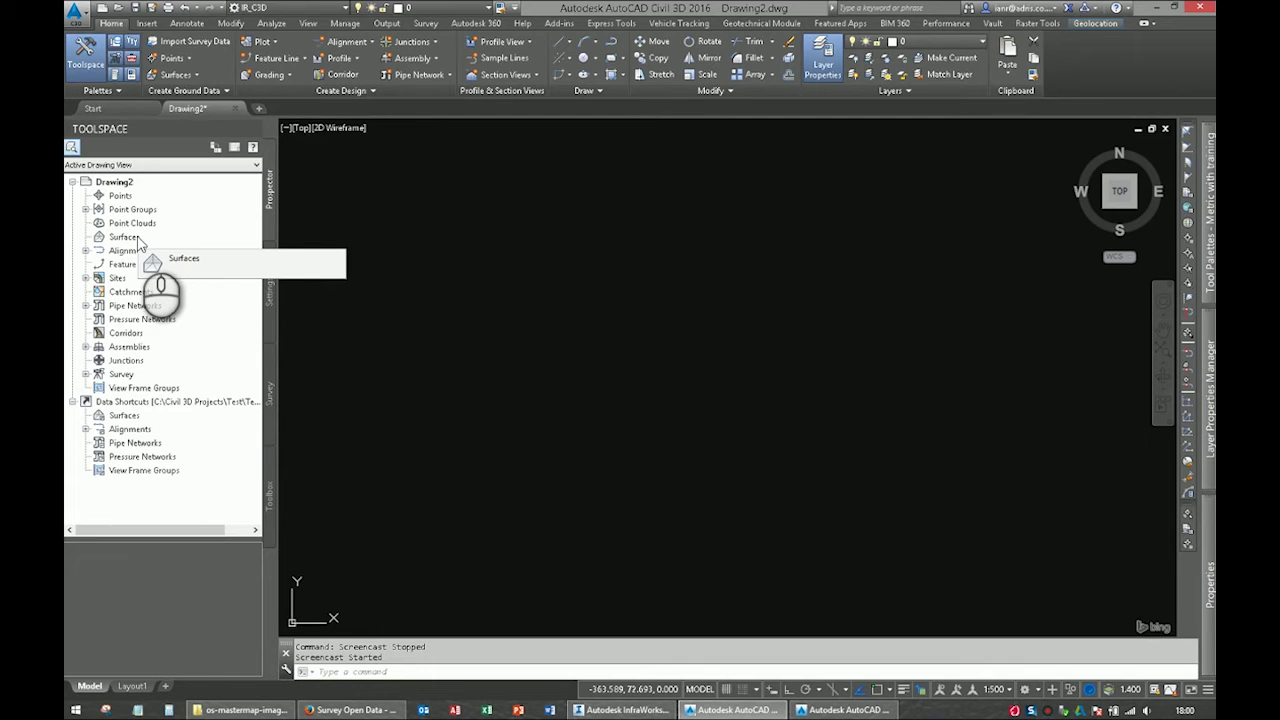
left_click(172, 75)
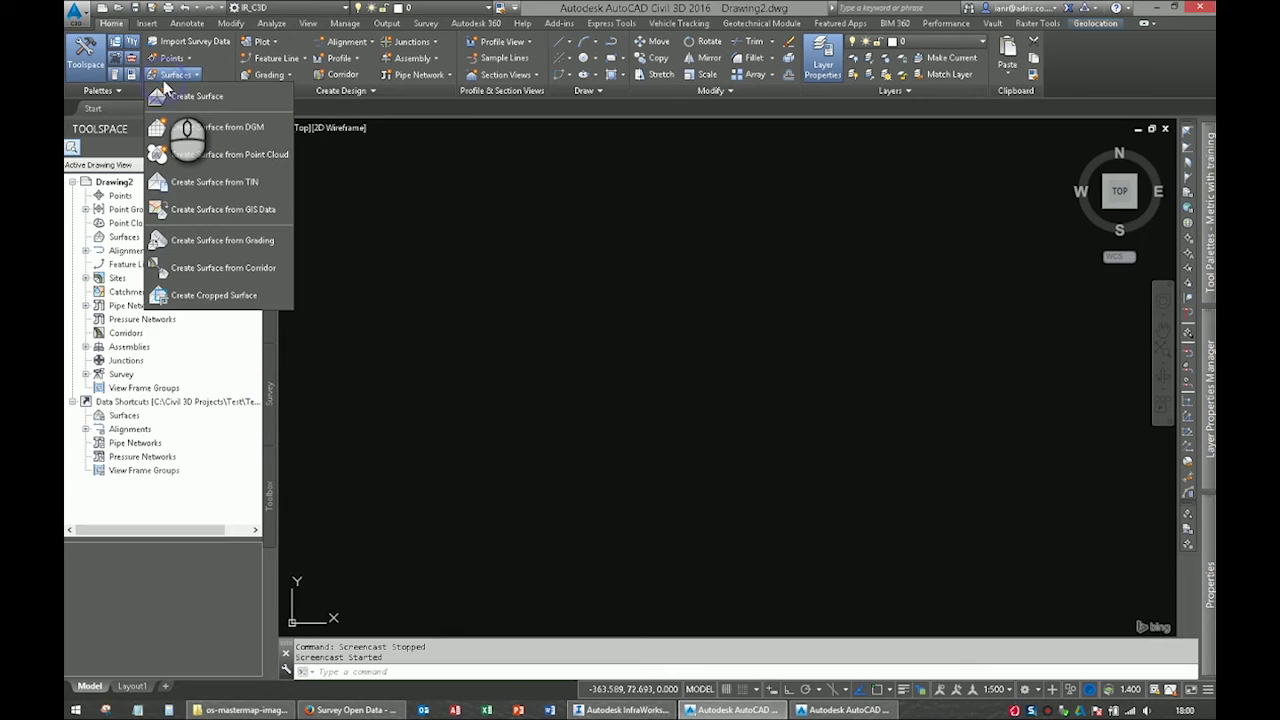
Create a grid surface from sx9192_DTM_1m.asc in LIDAR-DTM-1M-SX99 and zoom to extents
left_click(254, 128)
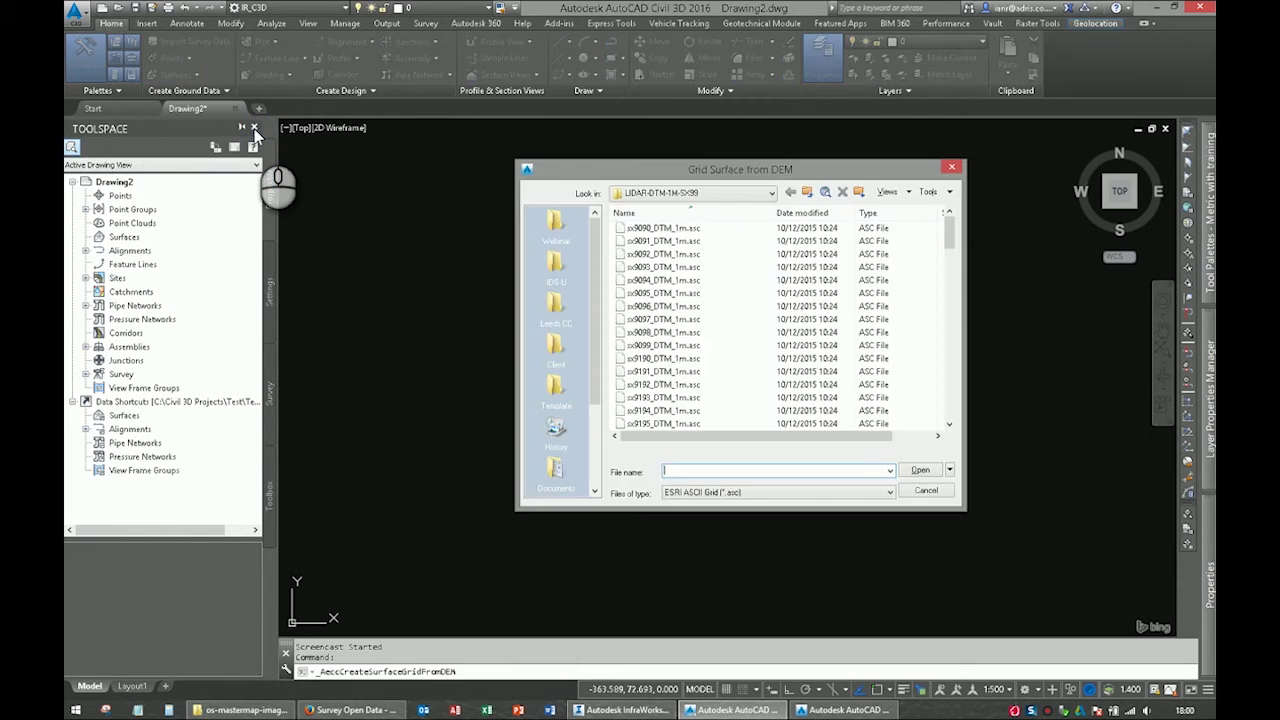
left_click(680, 193)
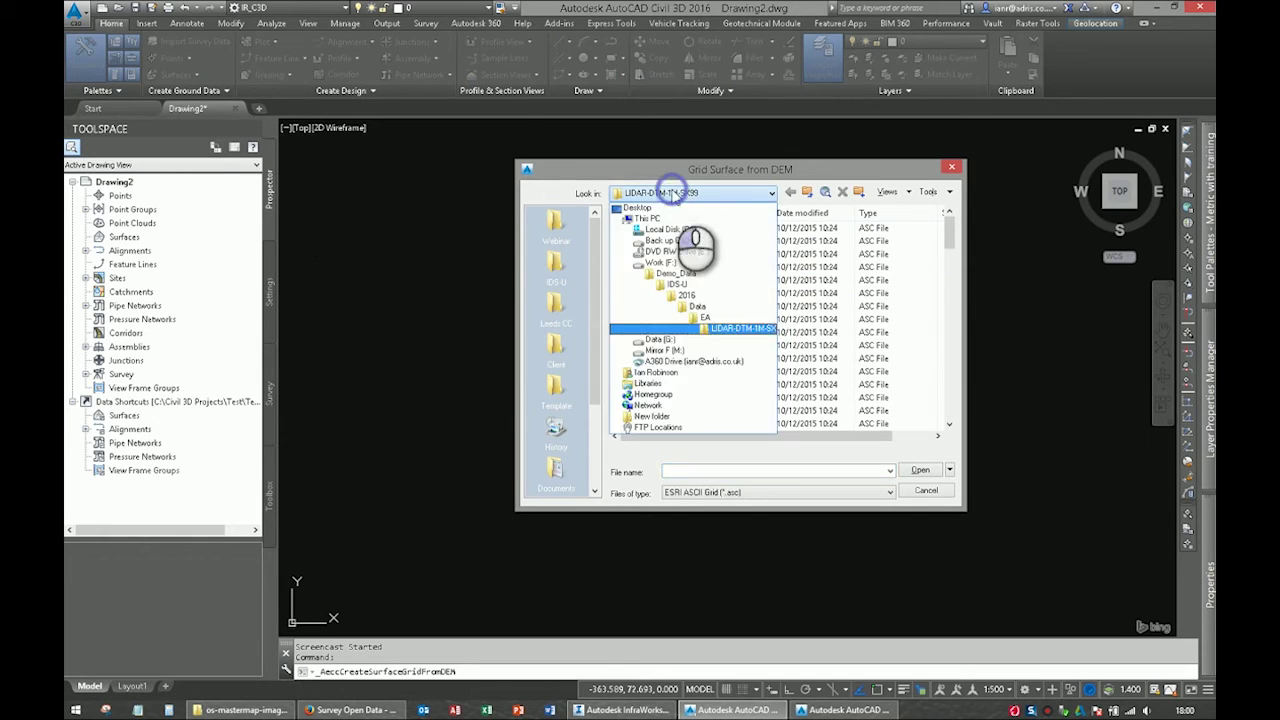
left_click(700, 200)
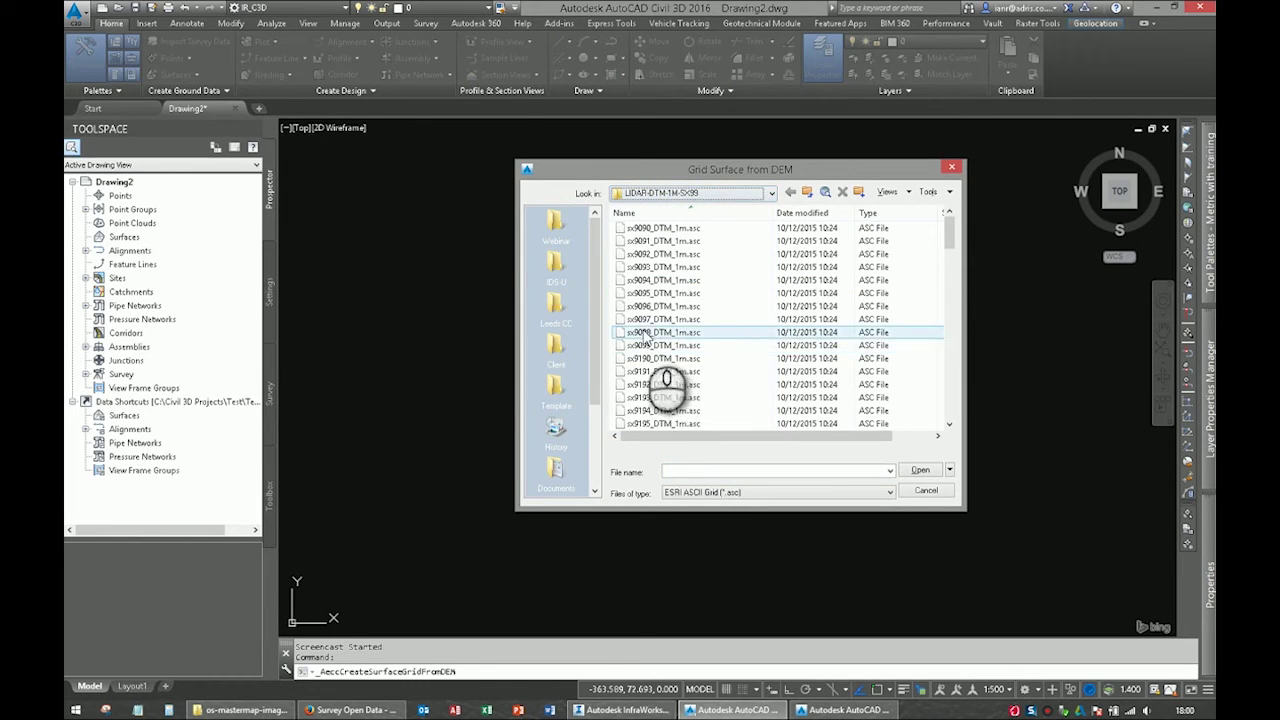
left_click(650, 384)
left_click(918, 470)
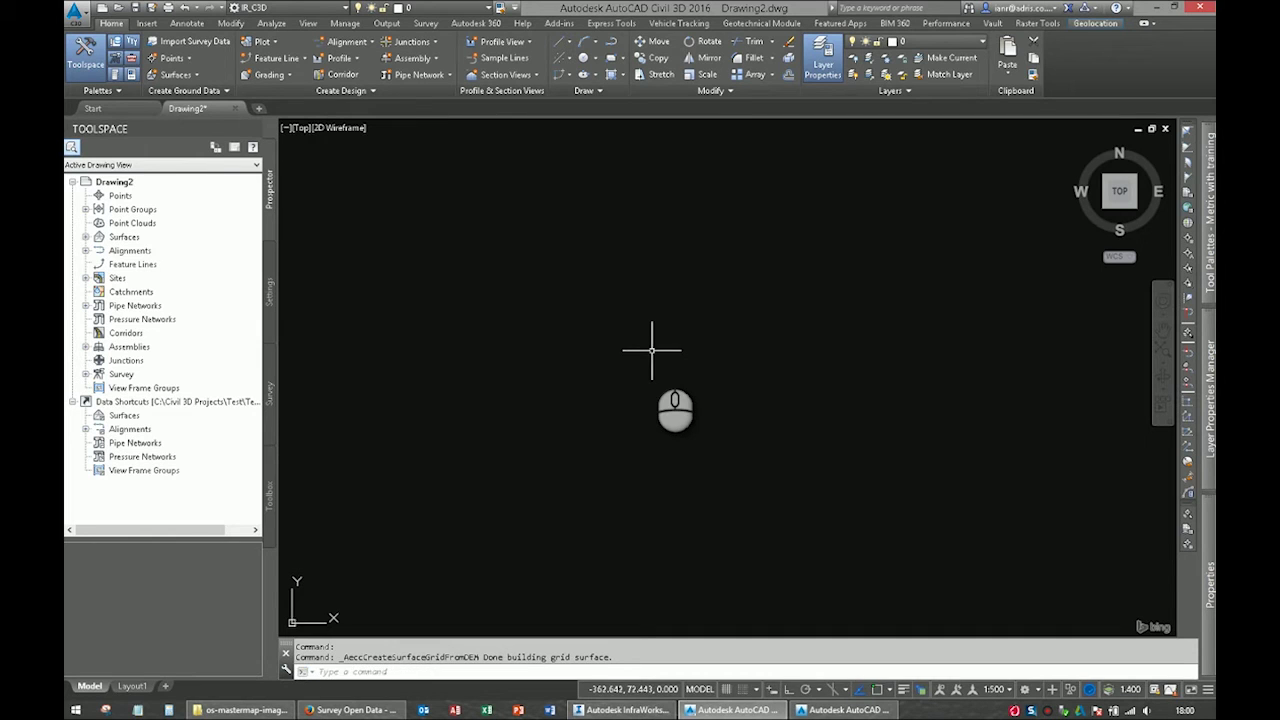
middle_click(612, 328)
middle_click(612, 328)
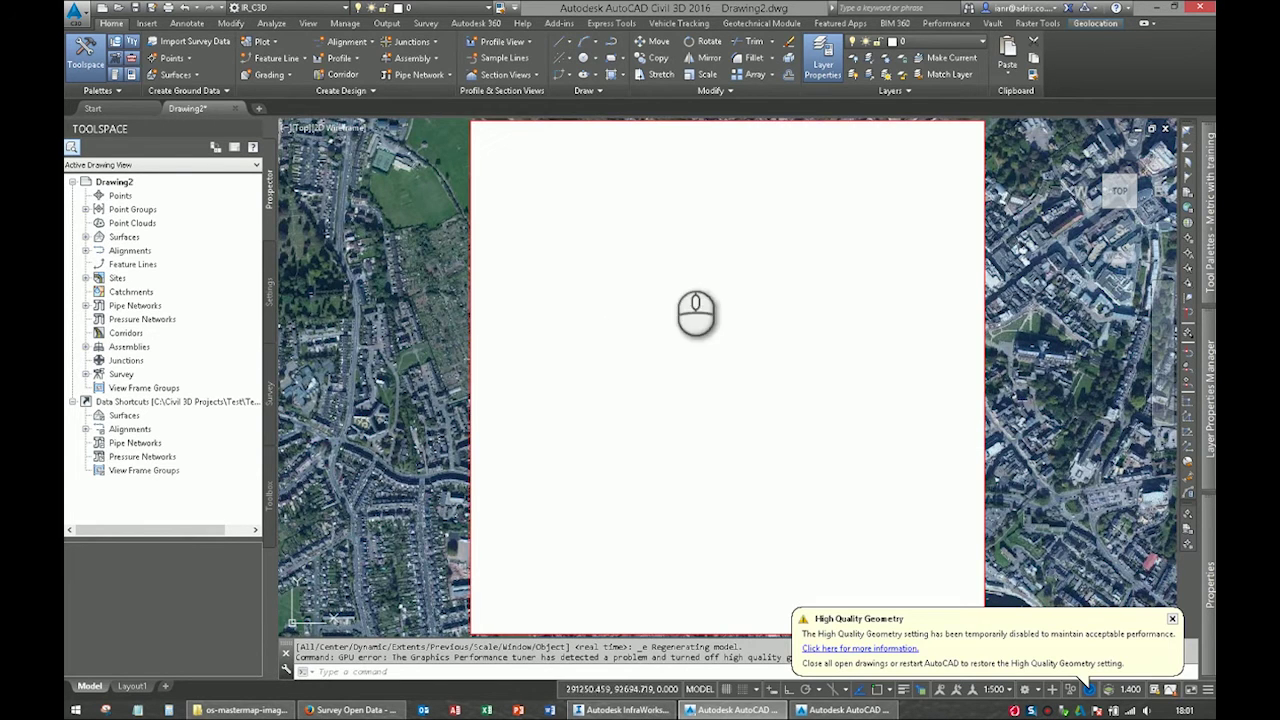
Dismiss the performance warning, change the Map Aerial display, and open the DTM surface's context menu
left_click(1172, 618)
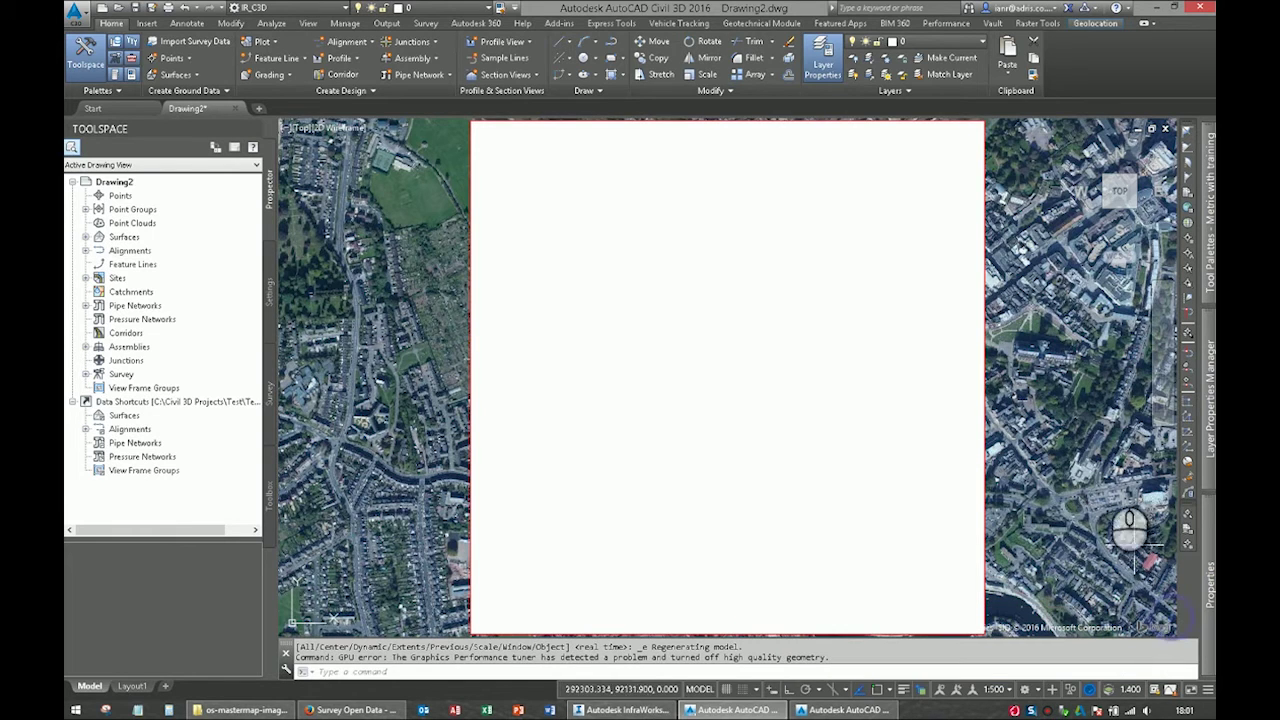
left_click(1095, 23)
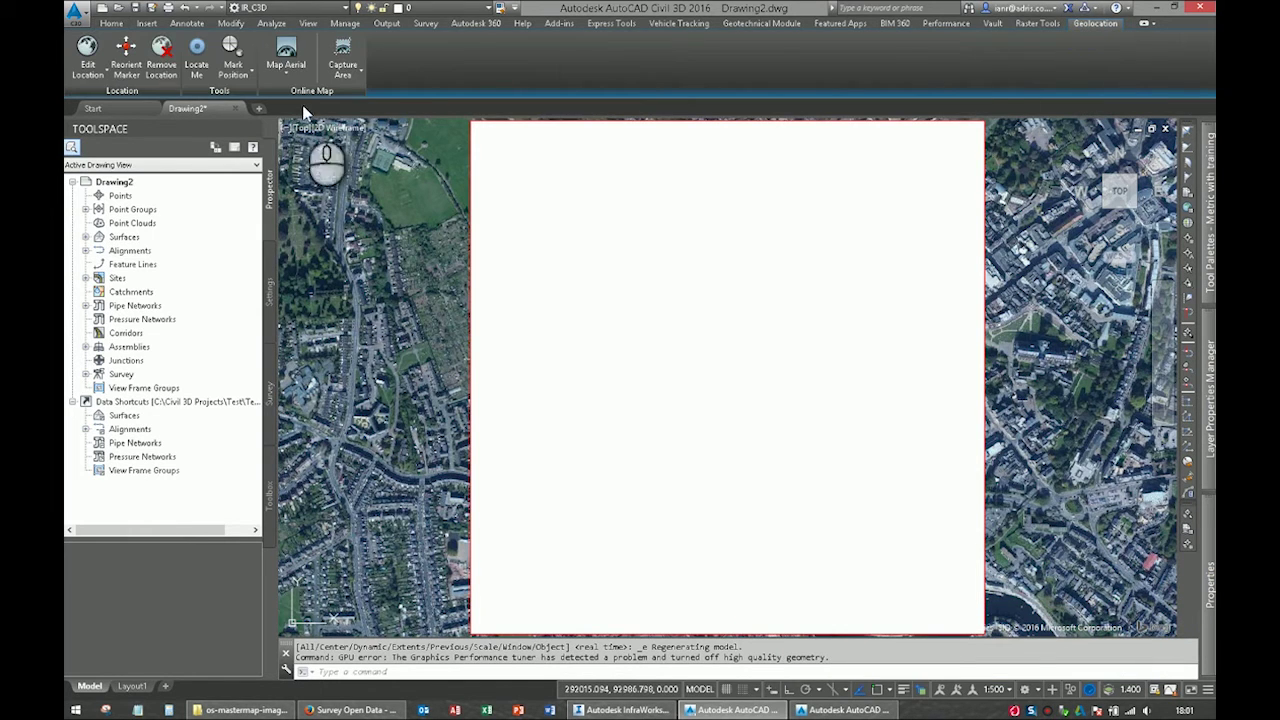
left_click(285, 73)
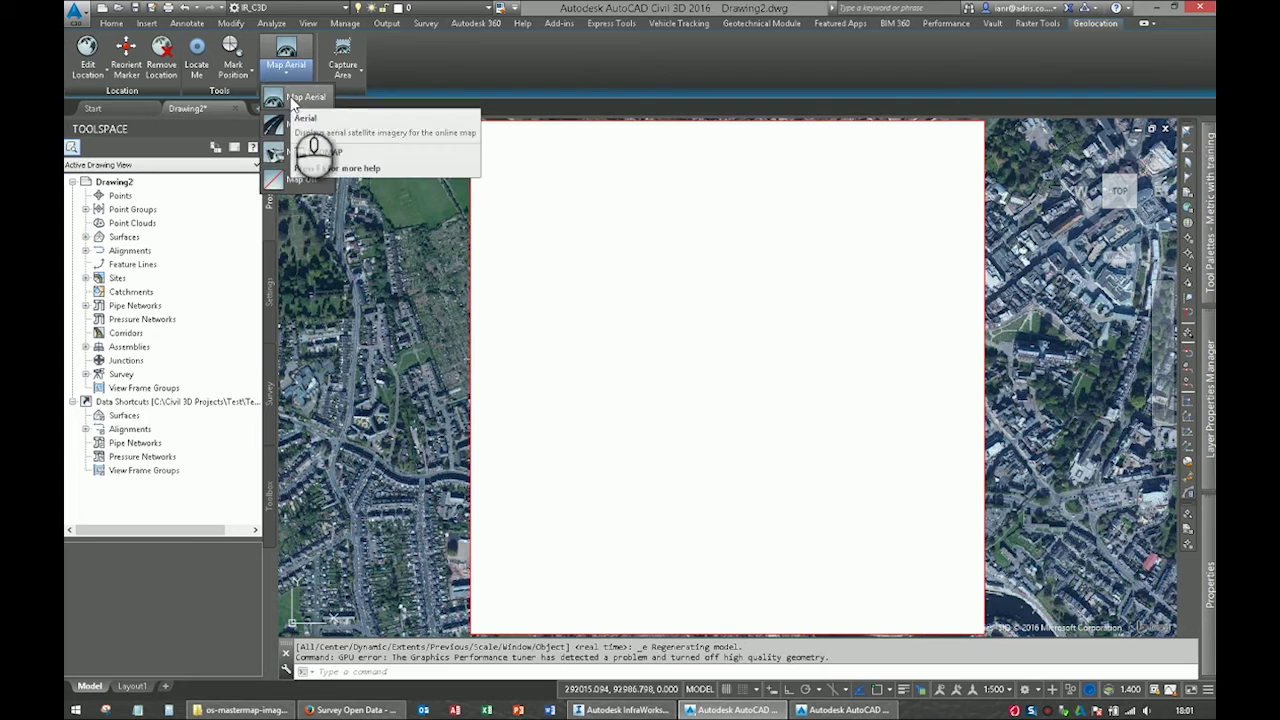
left_click(300, 180)
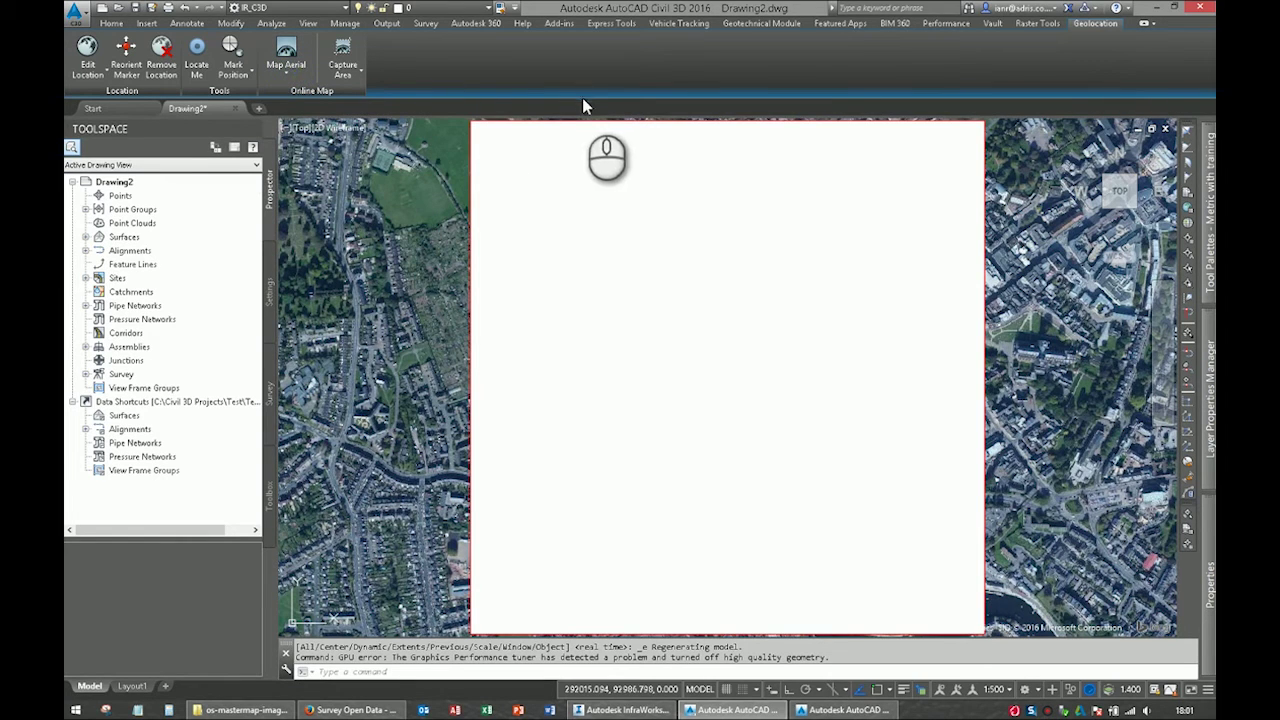
left_click(557, 217)
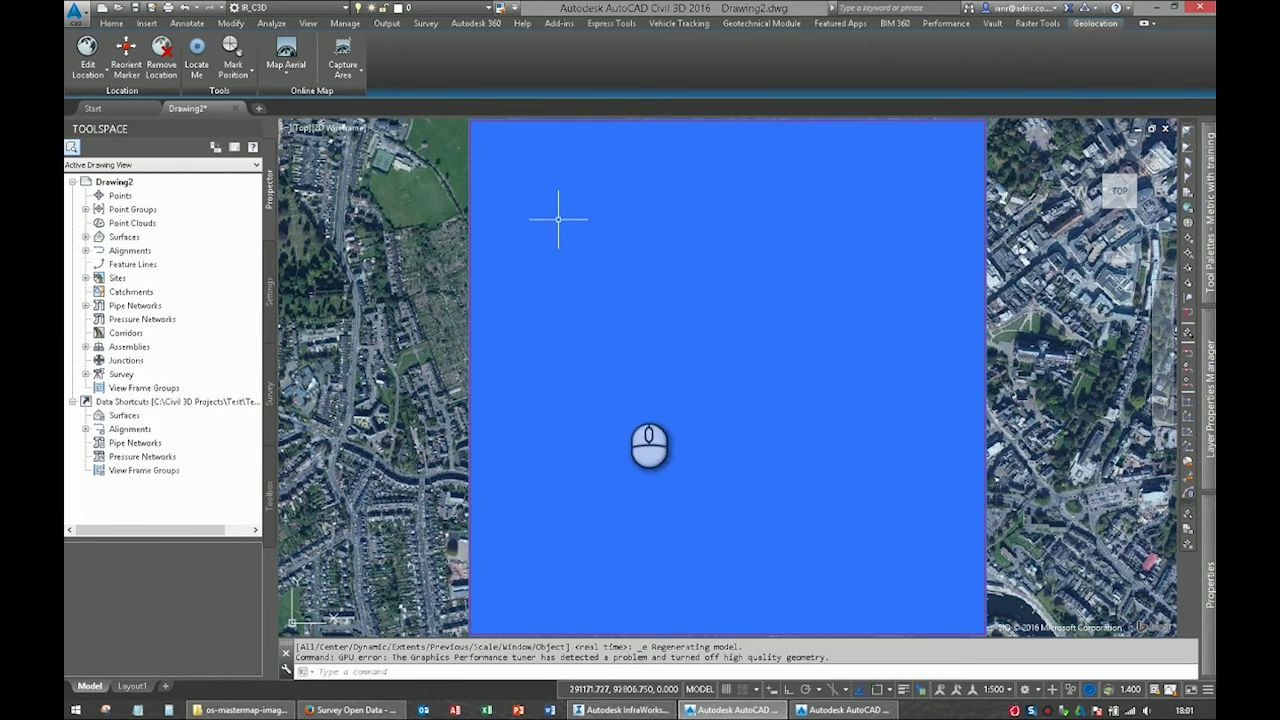
right_click(626, 388)
left_click(663, 575)
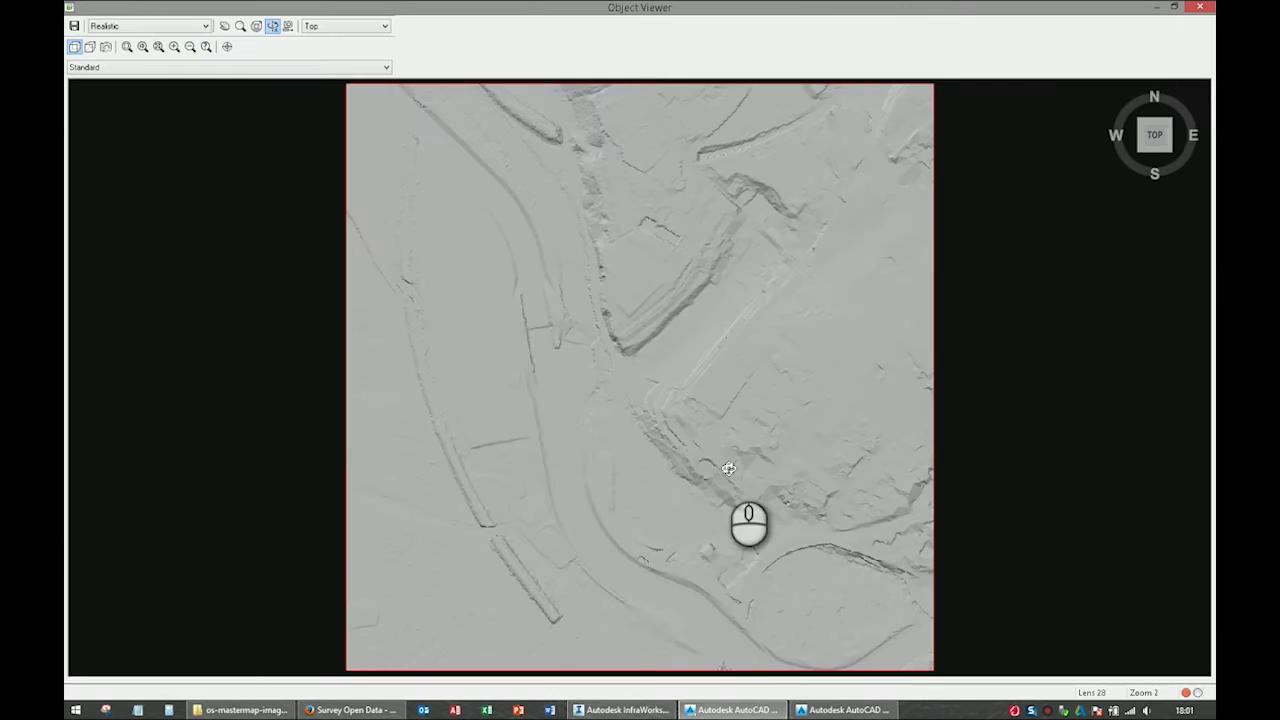
left_click_drag(728, 474, 612, 310)
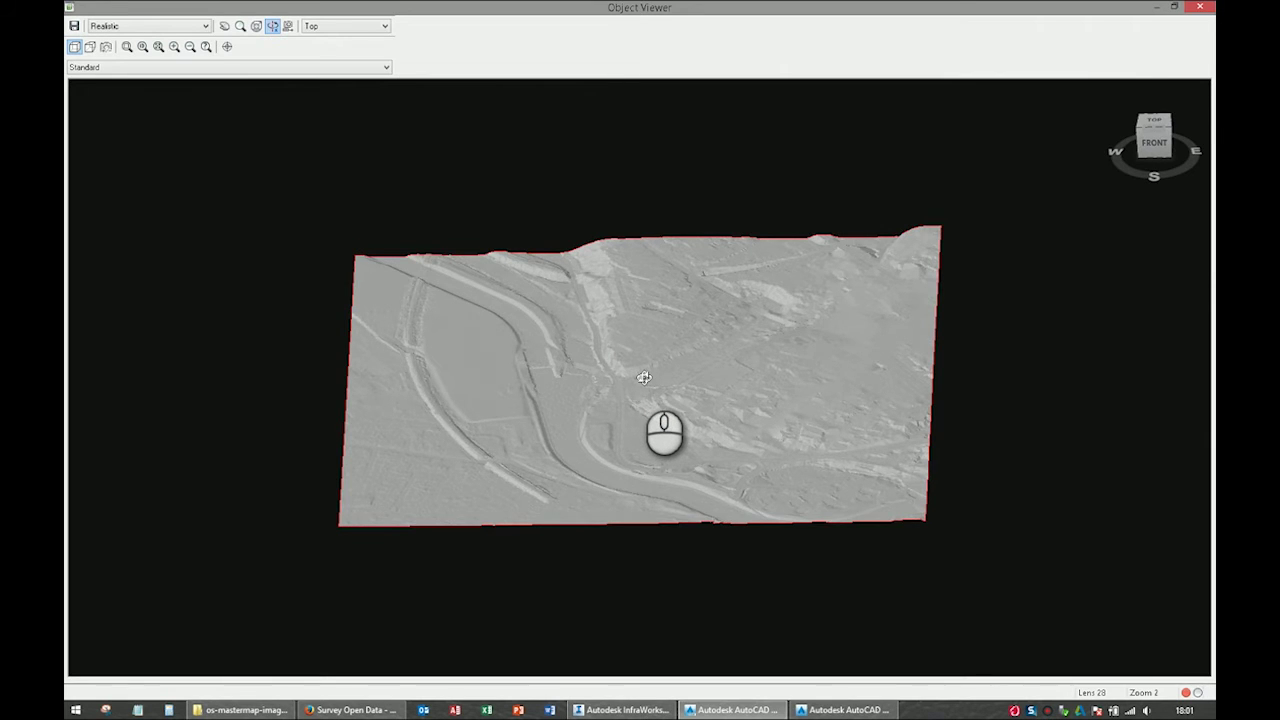
right_click(641, 374)
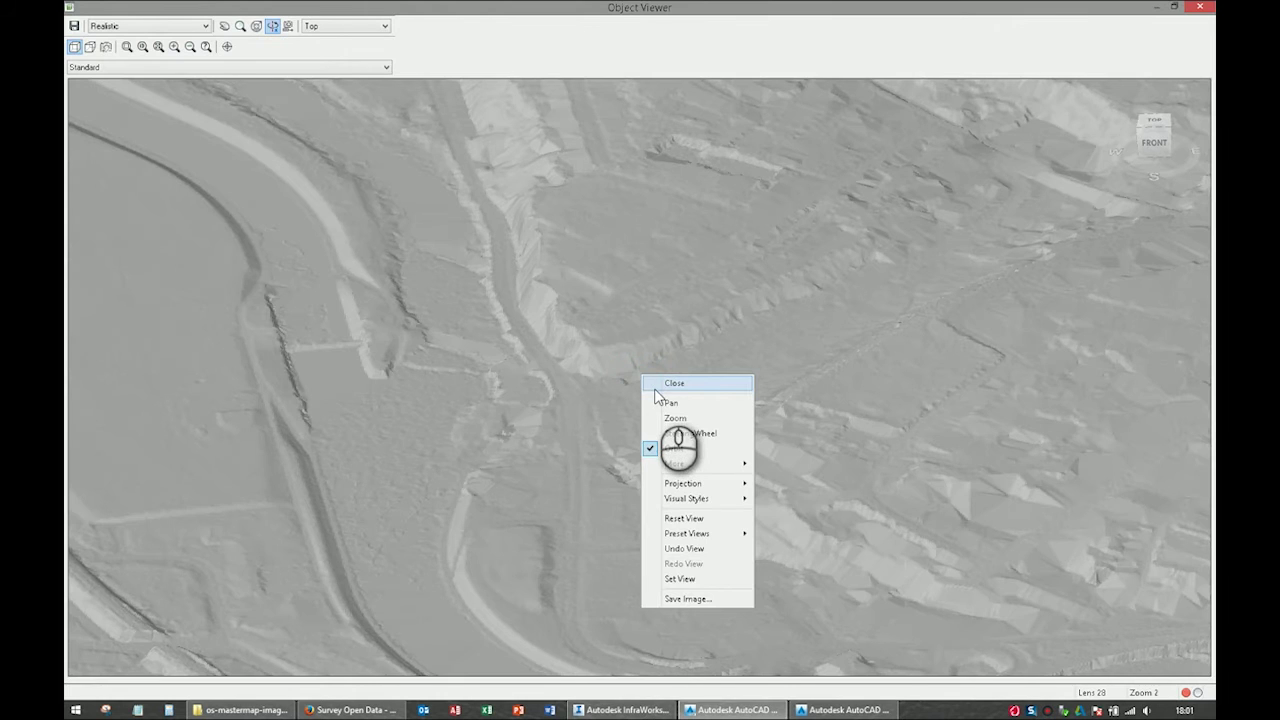
left_click(654, 381)
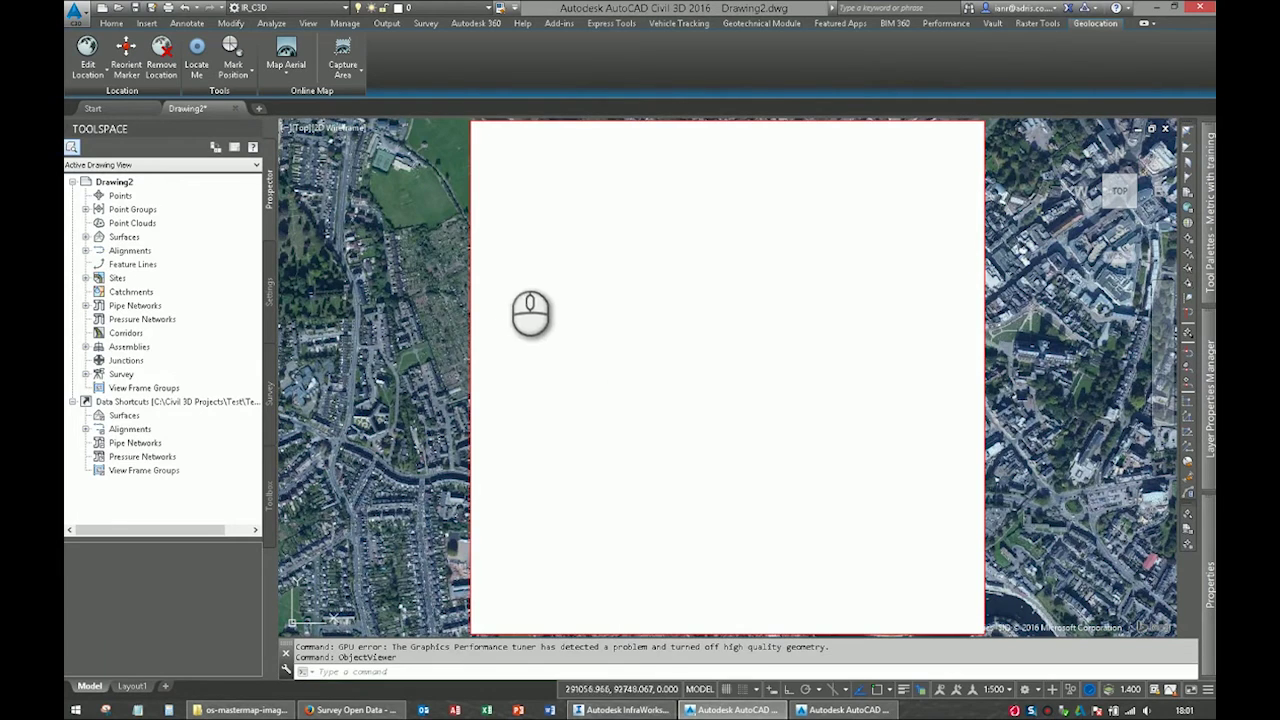
Close InfraWorks 360 and give the grid surface the Contours 1m and 5m style in Surface Properties
left_click(85, 236)
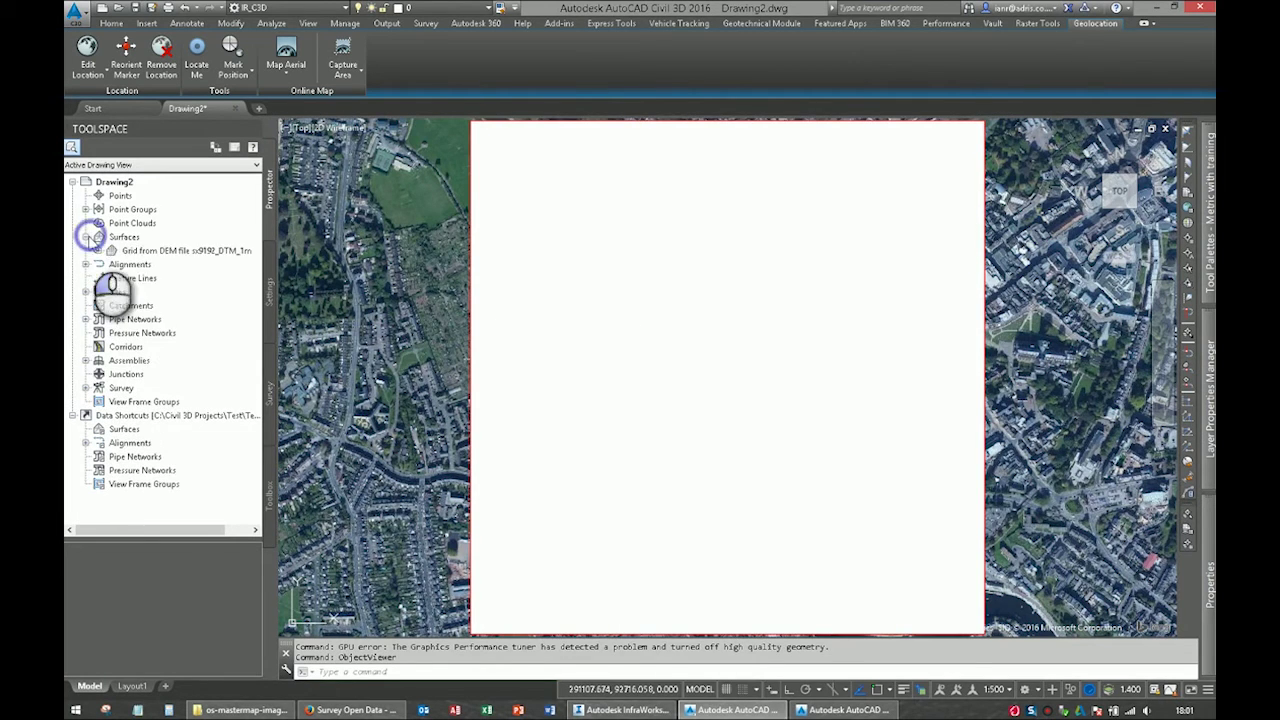
right_click(138, 249)
left_click(176, 259)
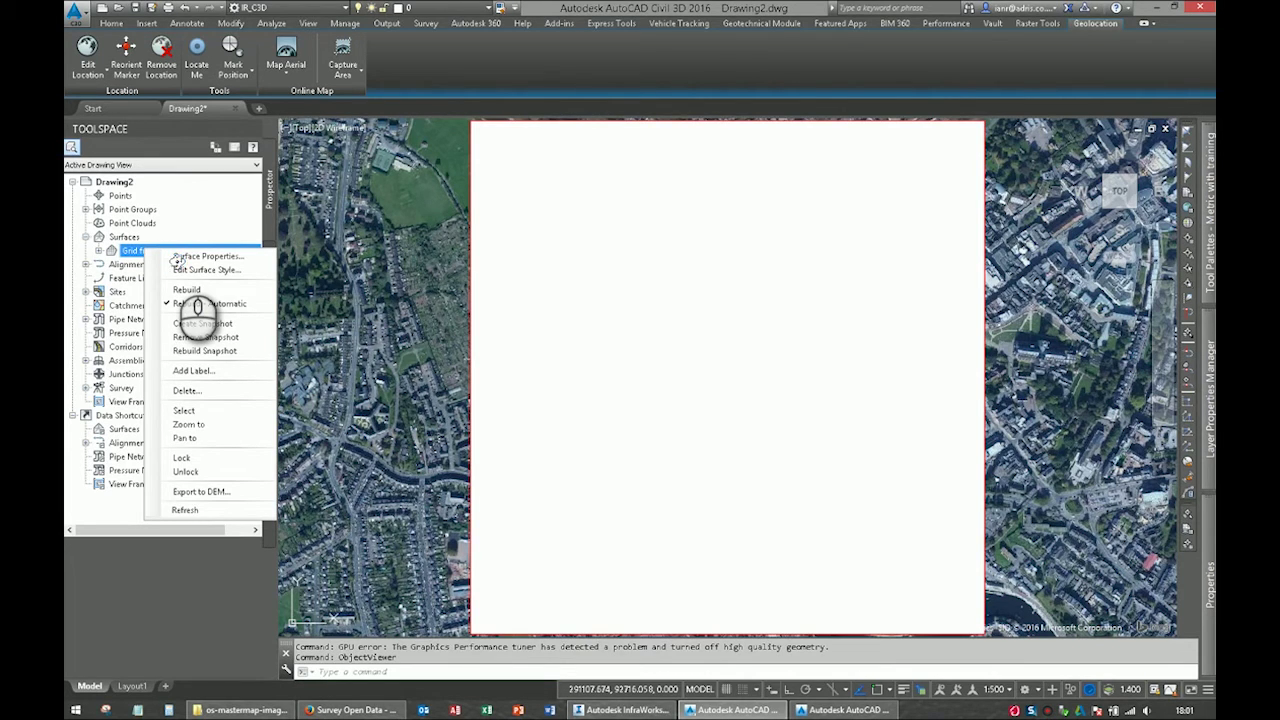
key("alt+Tab")
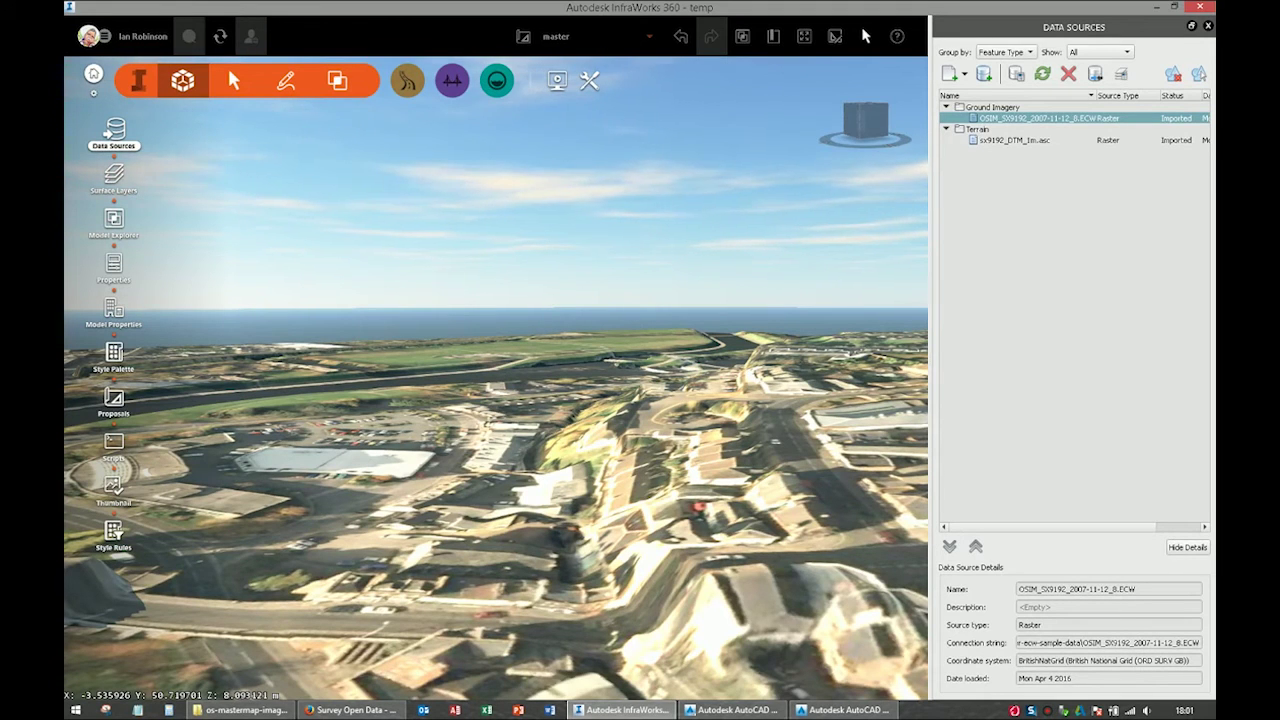
left_click(1205, 12)
left_click(255, 206)
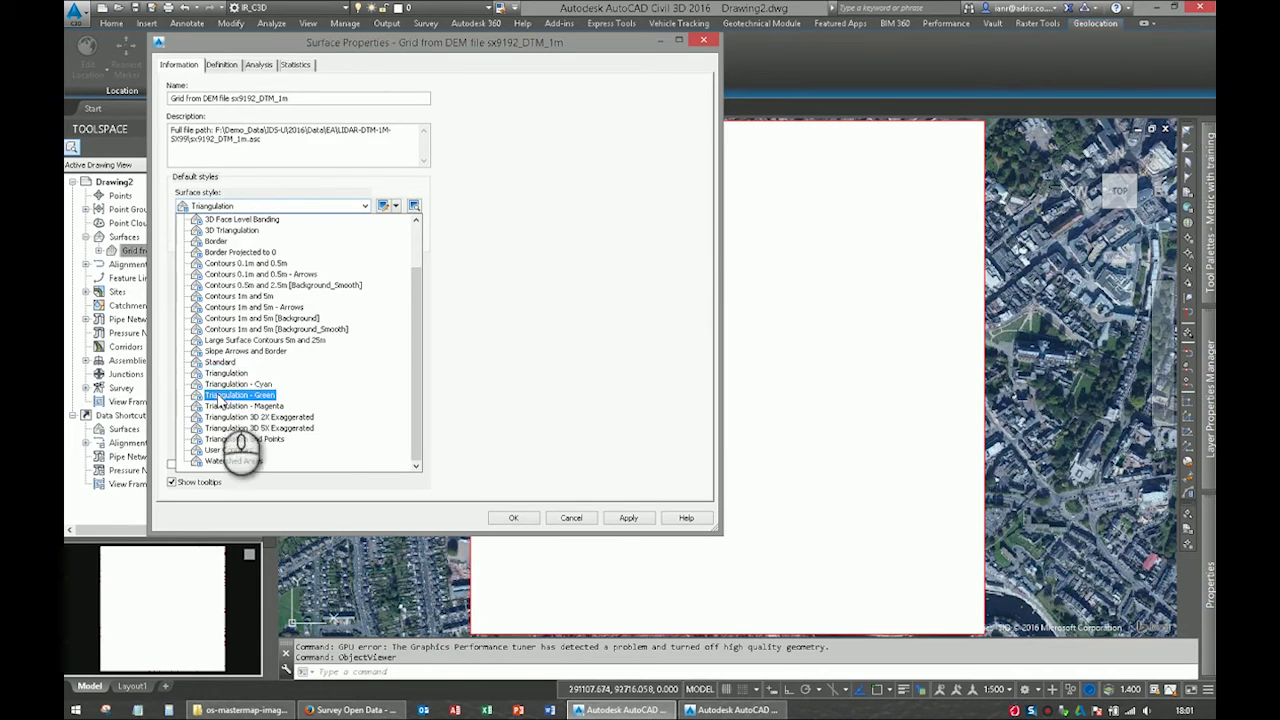
left_click(230, 318)
left_click(513, 517)
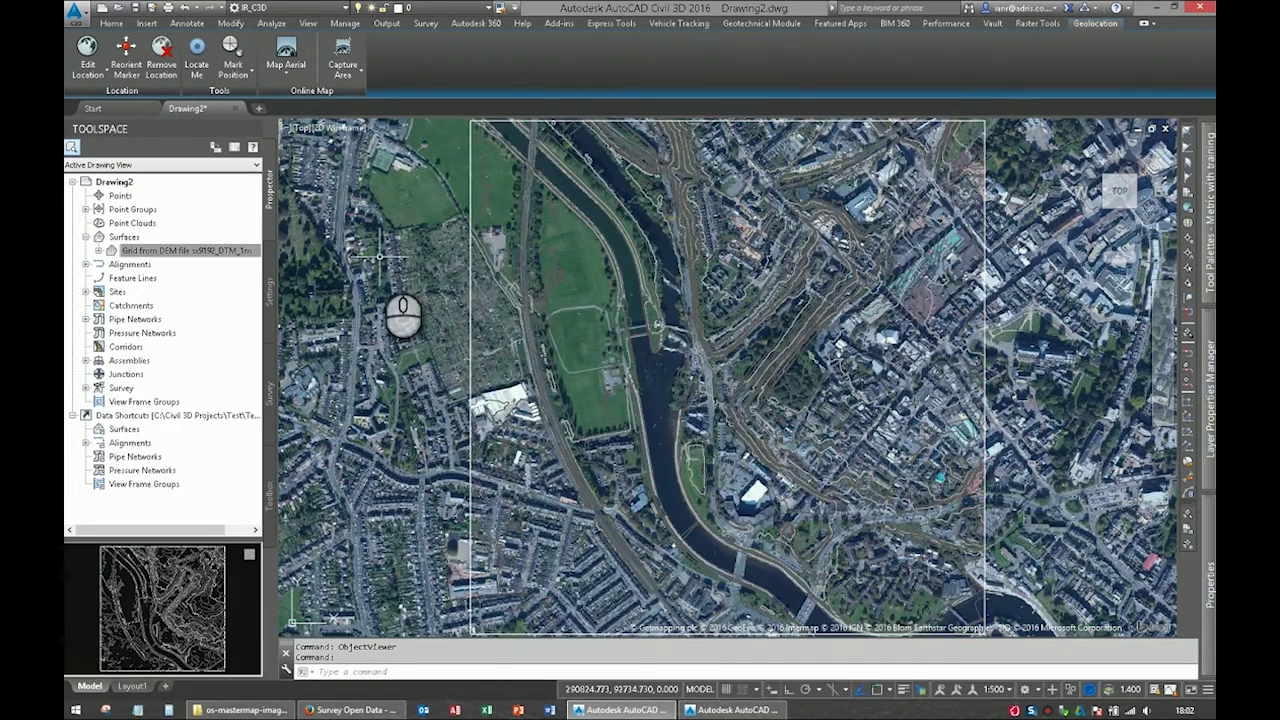
Set the Map Aerial basemap to Map Off, leaving the surface contours on black
scroll(690, 372, "up", 3)
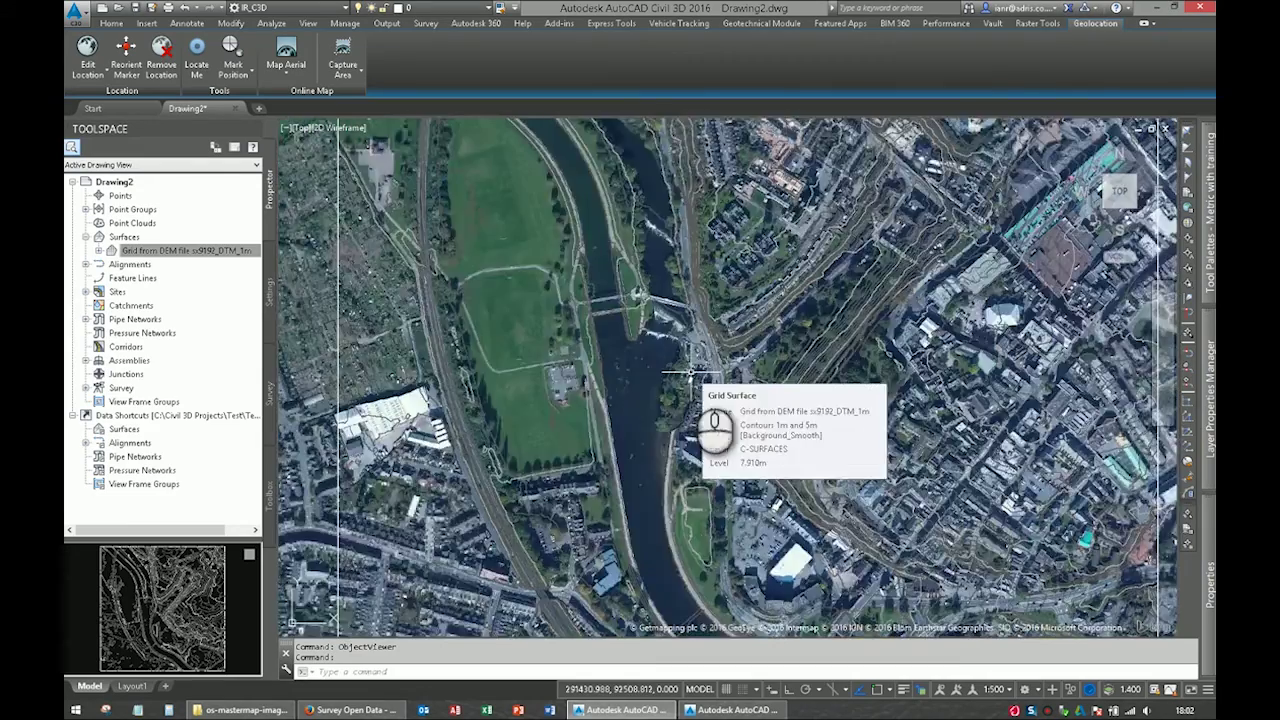
scroll(690, 372, "down", 3)
left_click(286, 68)
left_click(300, 179)
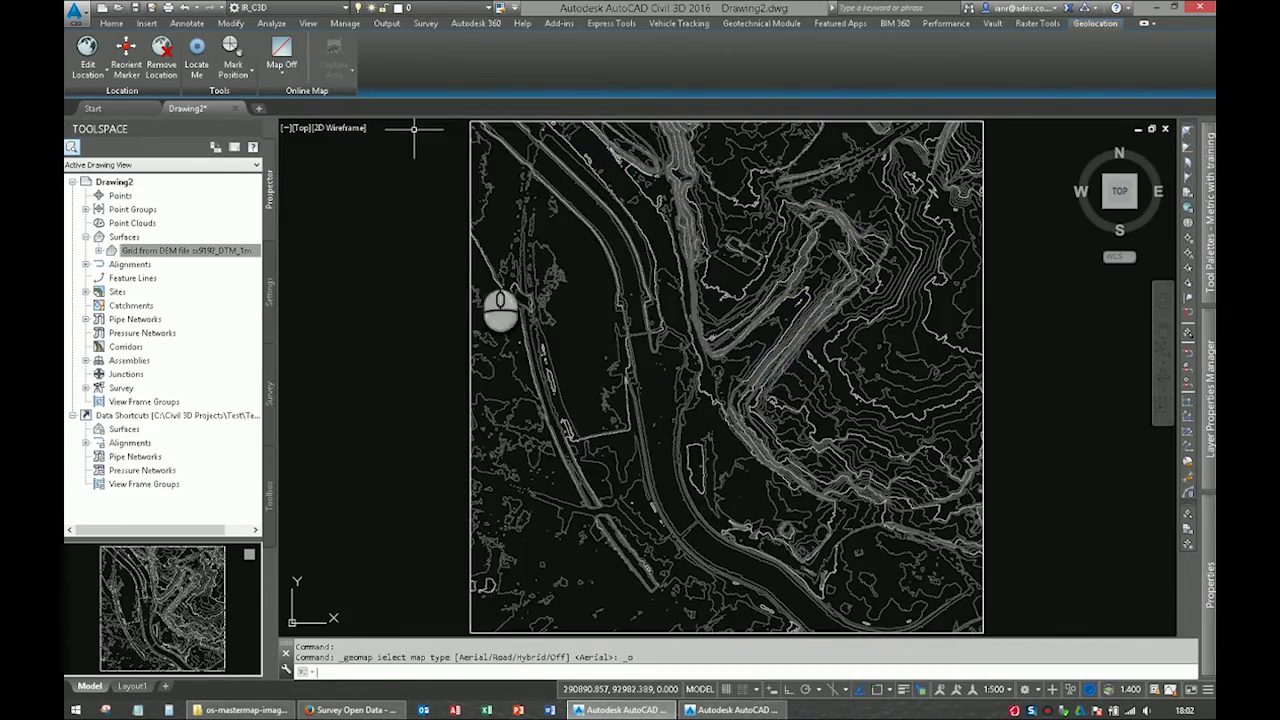
scroll(636, 272, "down", 2)
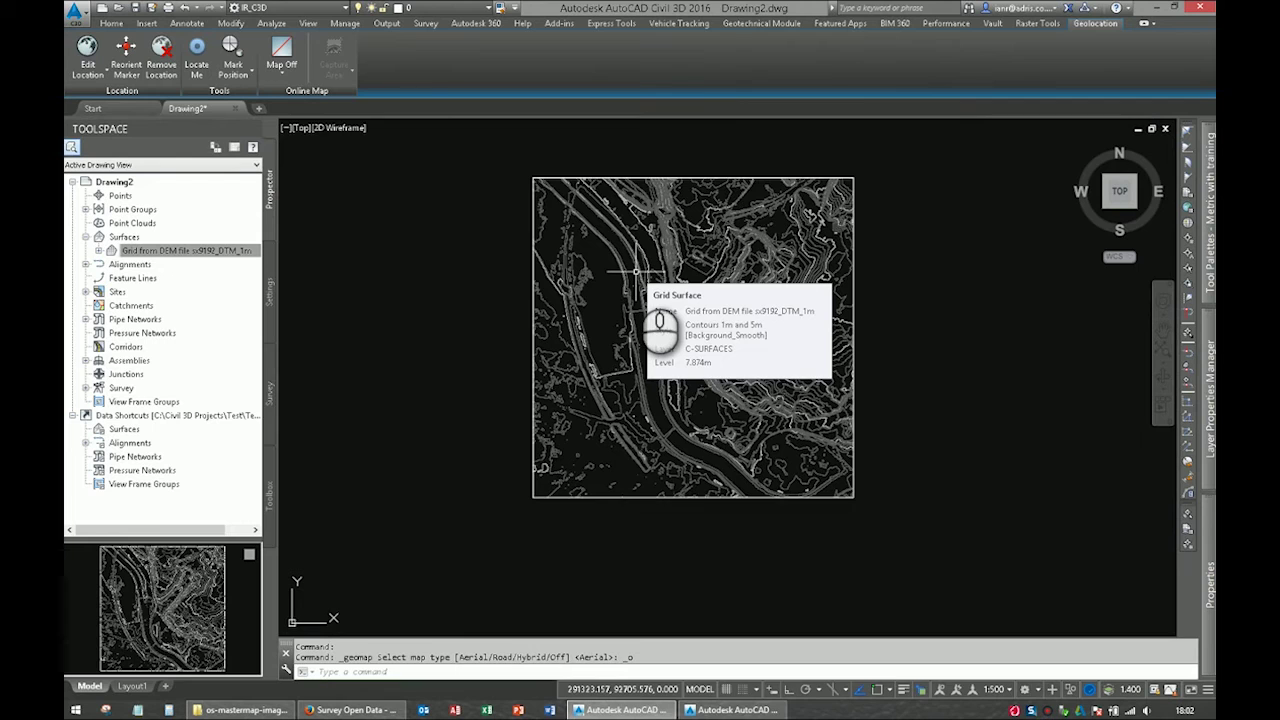
left_click(322, 8)
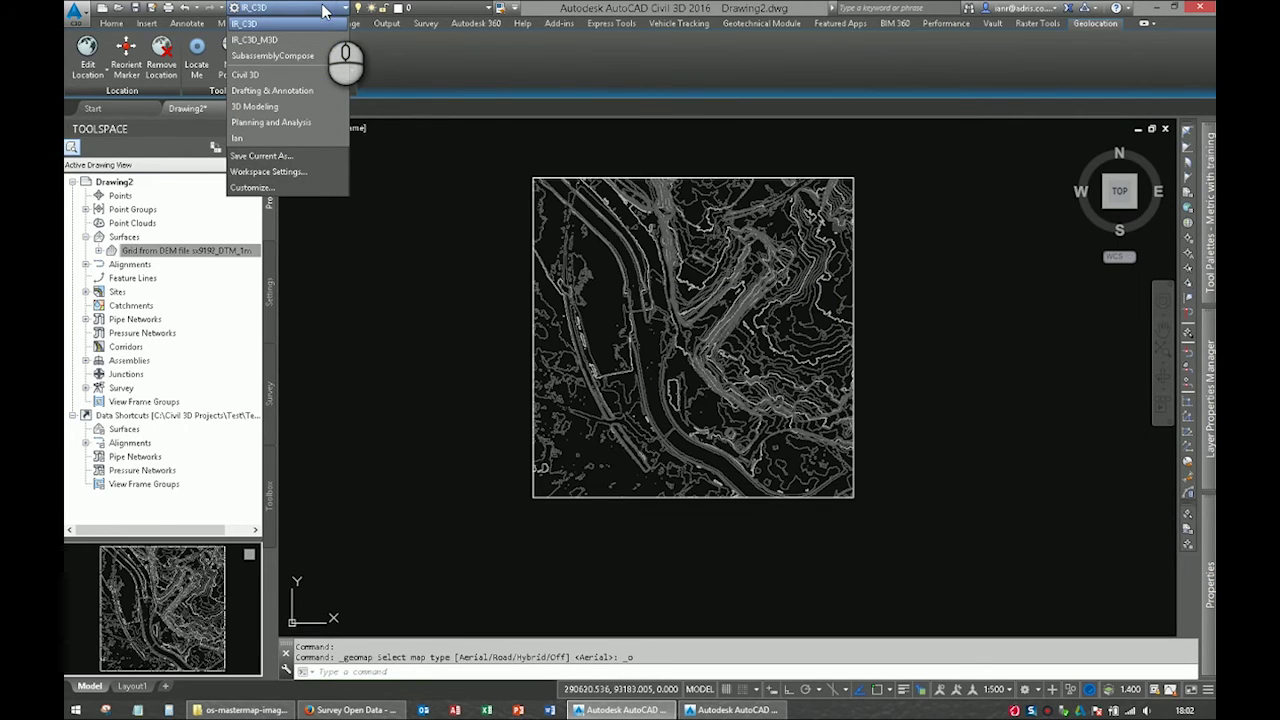
left_click(409, 249)
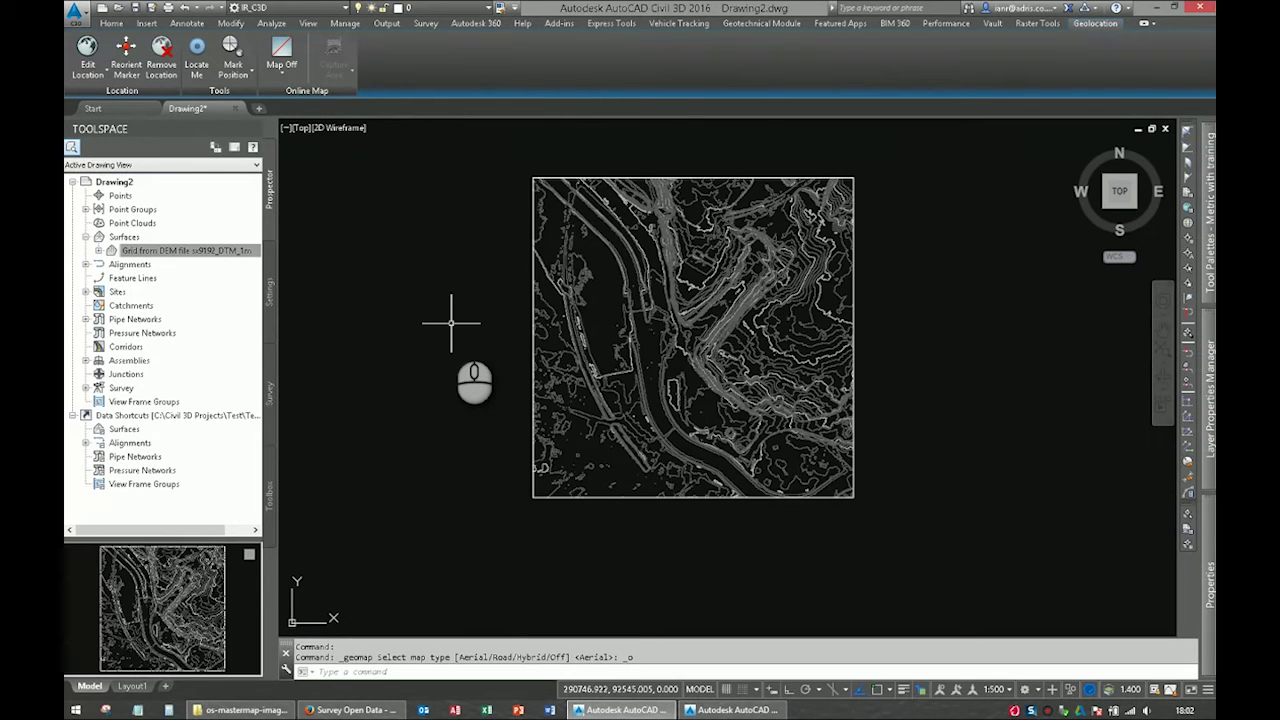
Insert OSIM_SX9192_2007-11-12_B.ECW with MAPIINSERT, accepting its georeferenced Image Correlation placement
type("map")
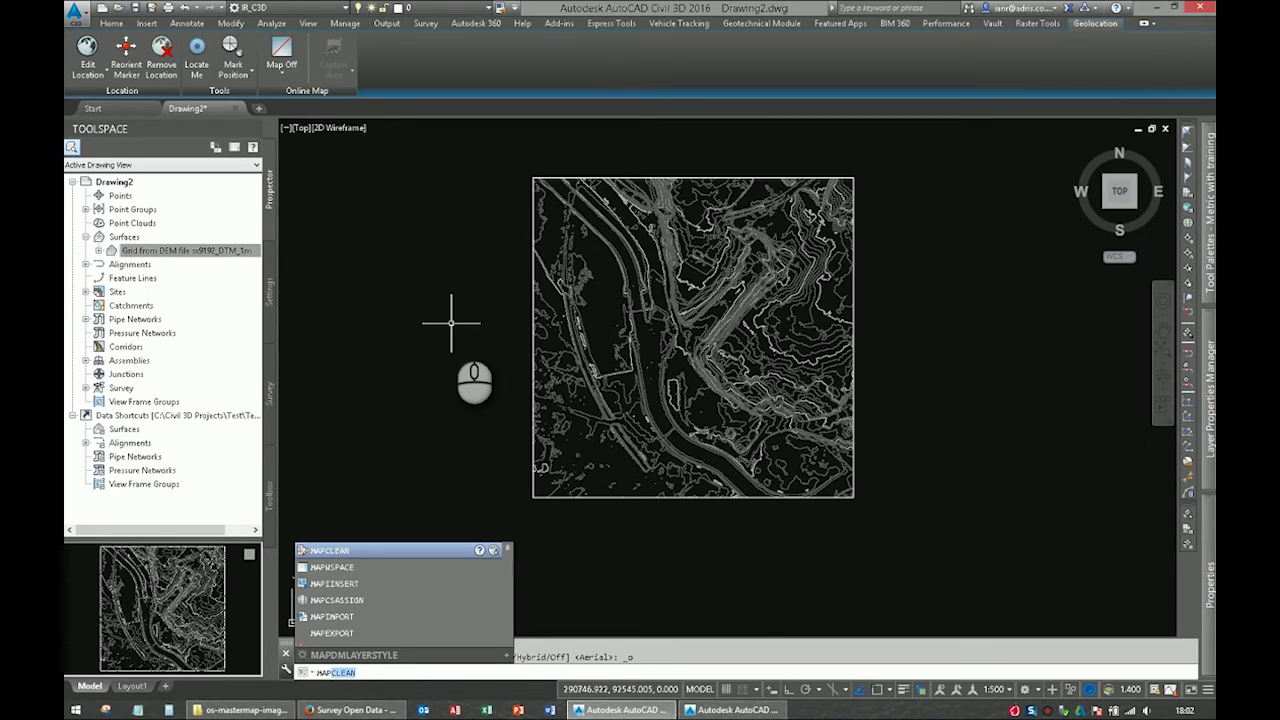
type("i")
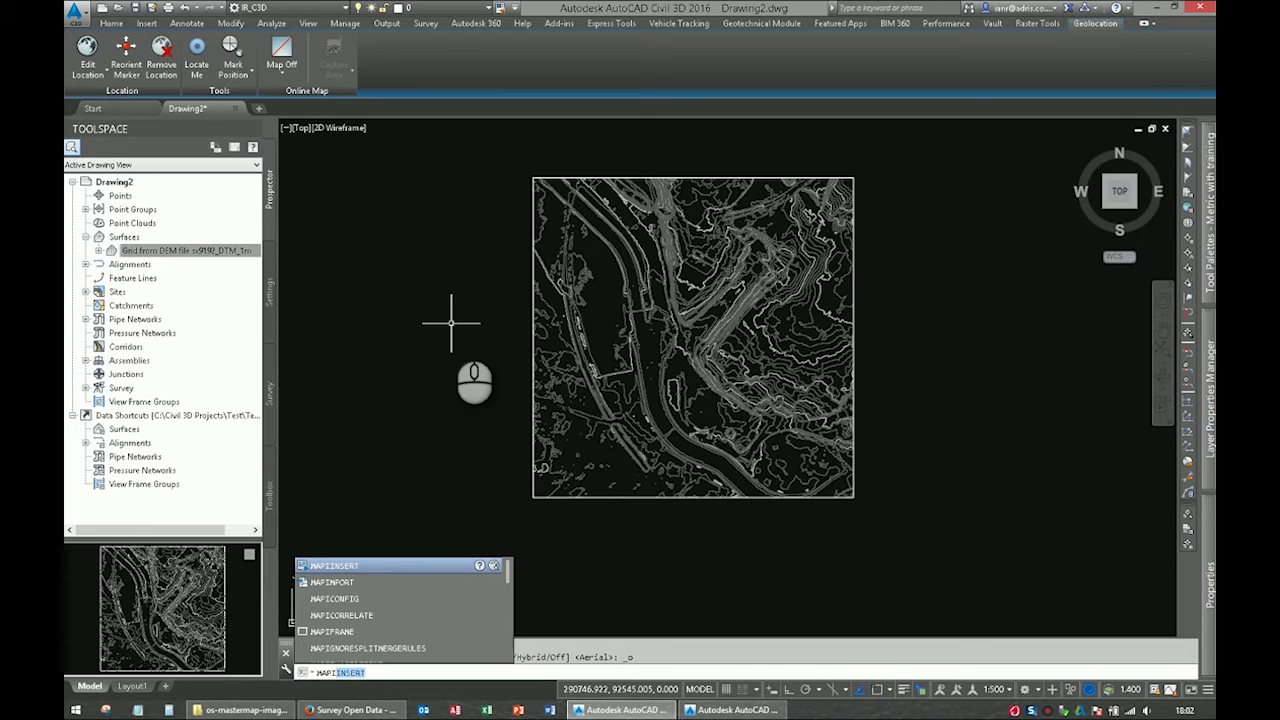
key("Return")
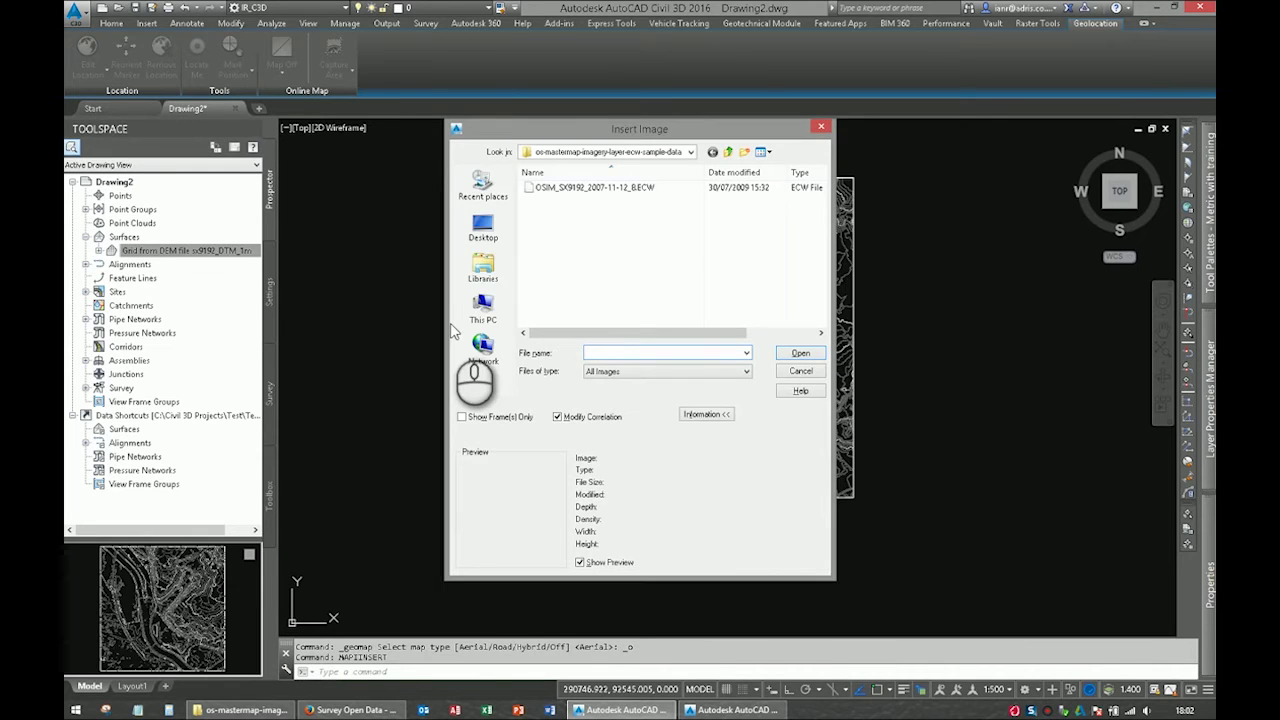
left_click(585, 187)
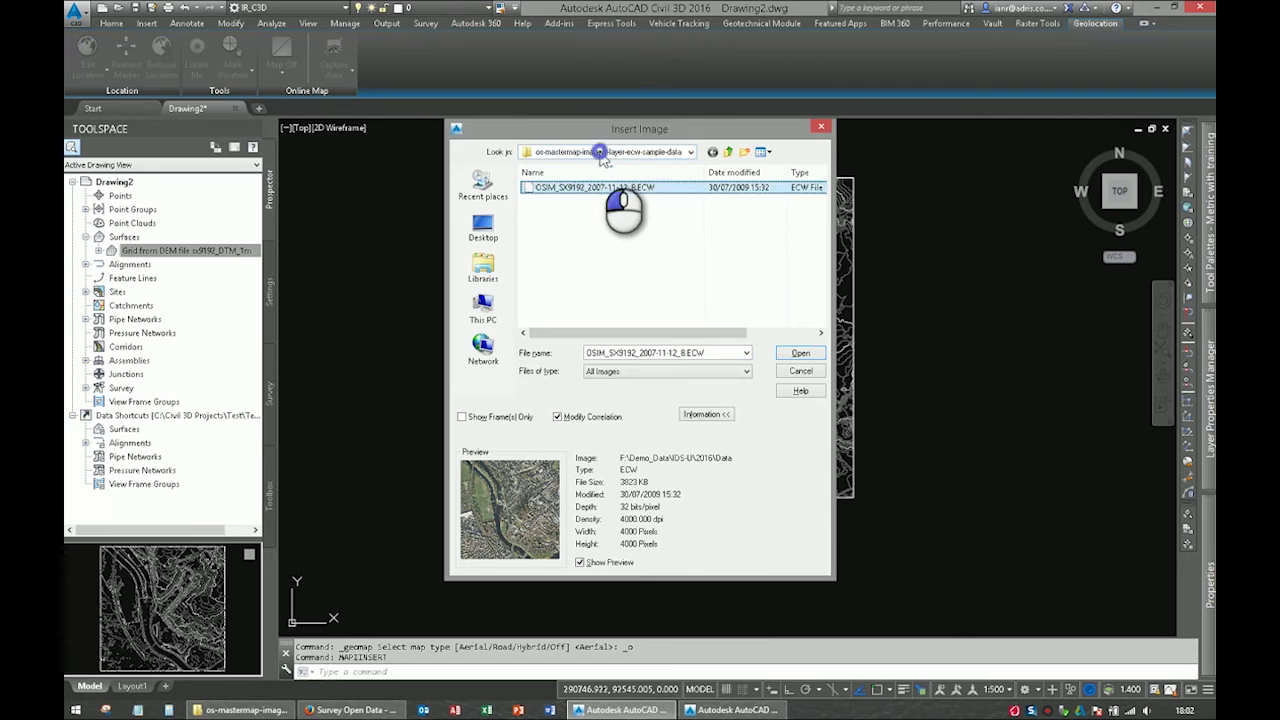
left_click(599, 153)
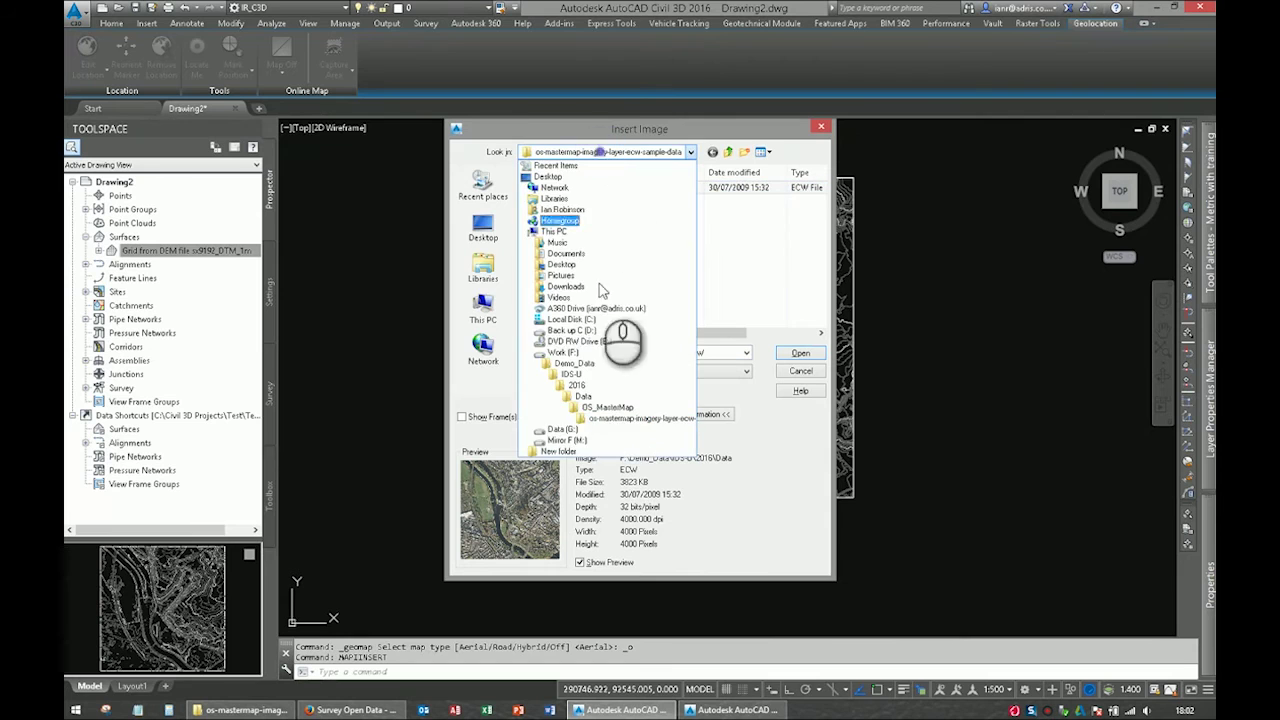
left_click(724, 195)
left_click(792, 356)
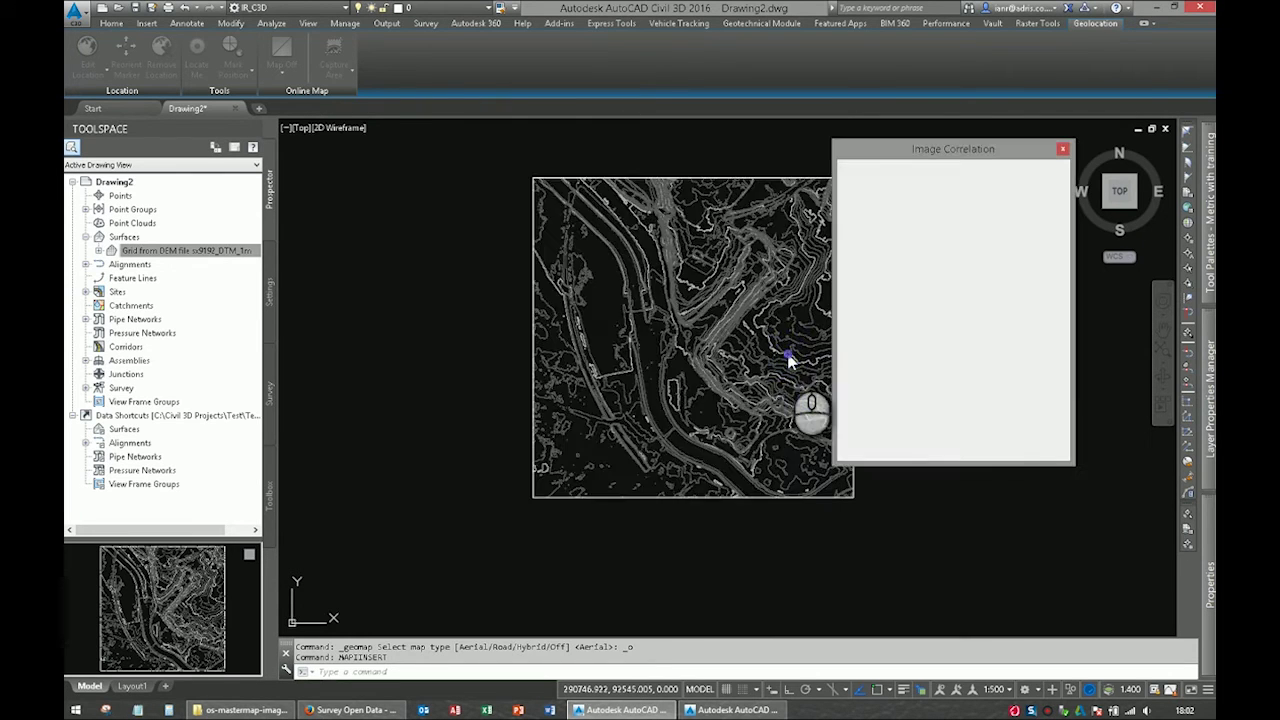
left_click(895, 442)
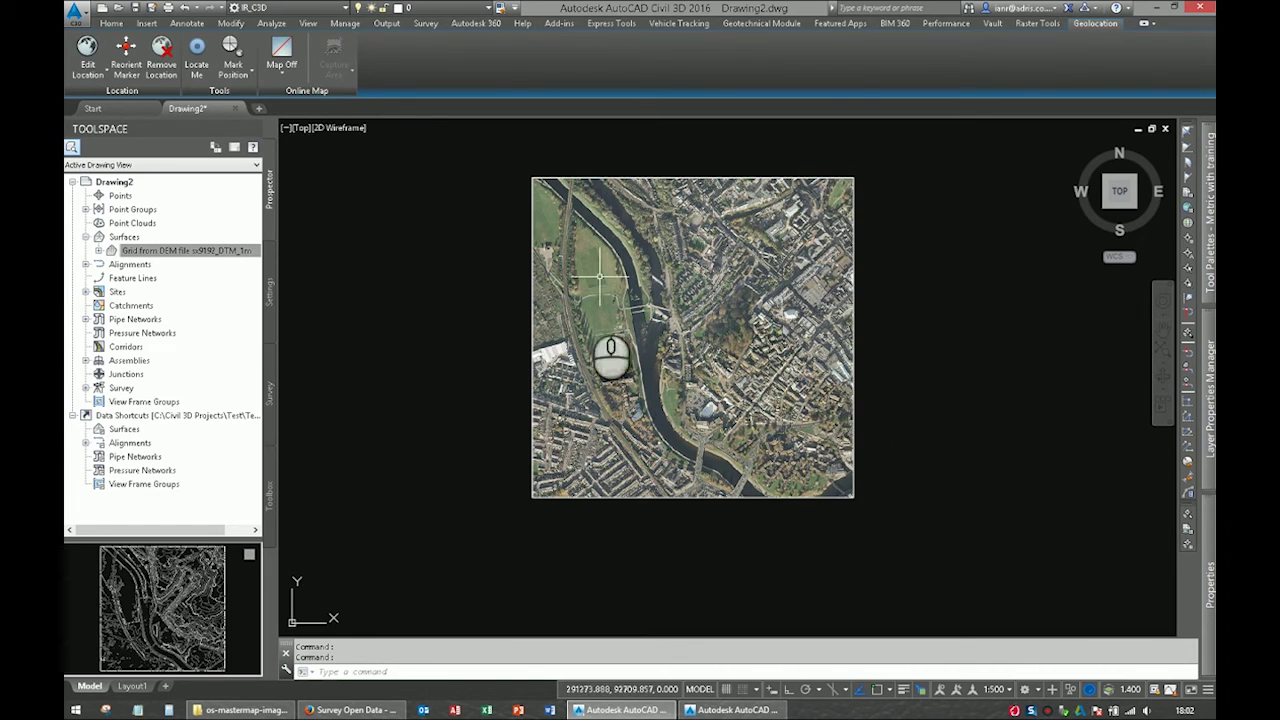
Drape the aerial image onto the DEM grid surface via Drape Image
left_click(733, 325)
left_click(667, 46)
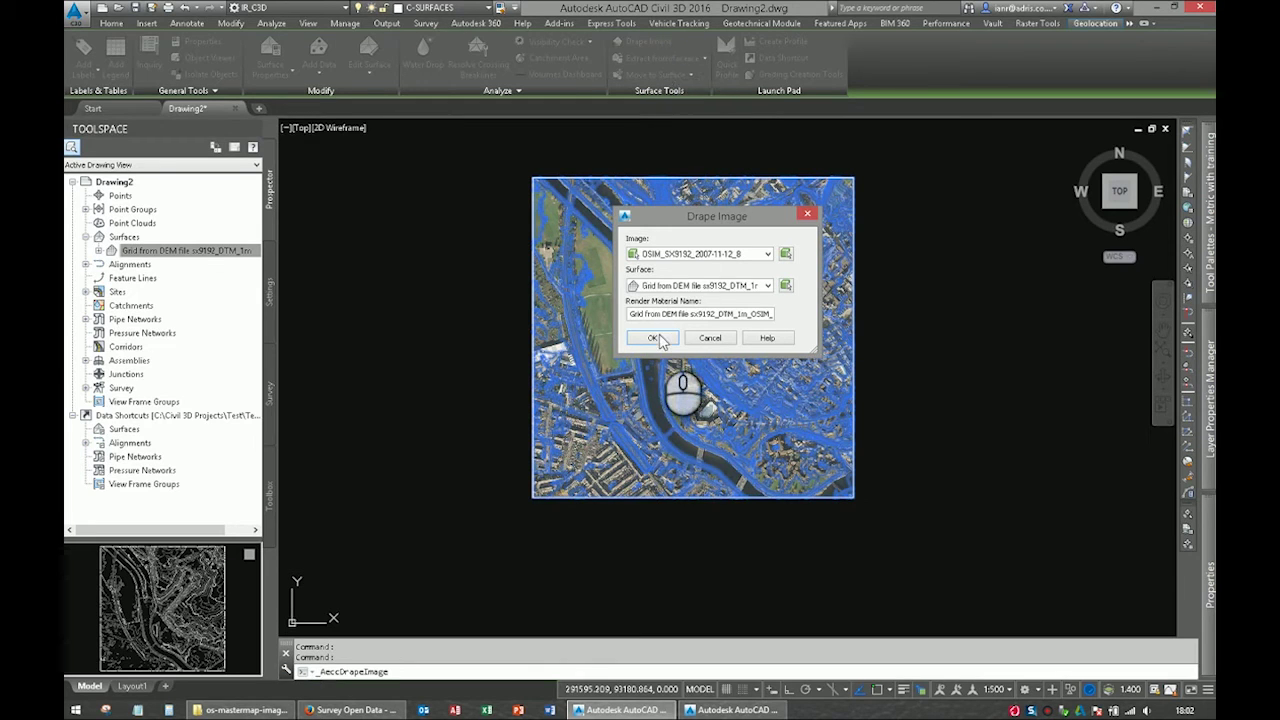
left_click(653, 338)
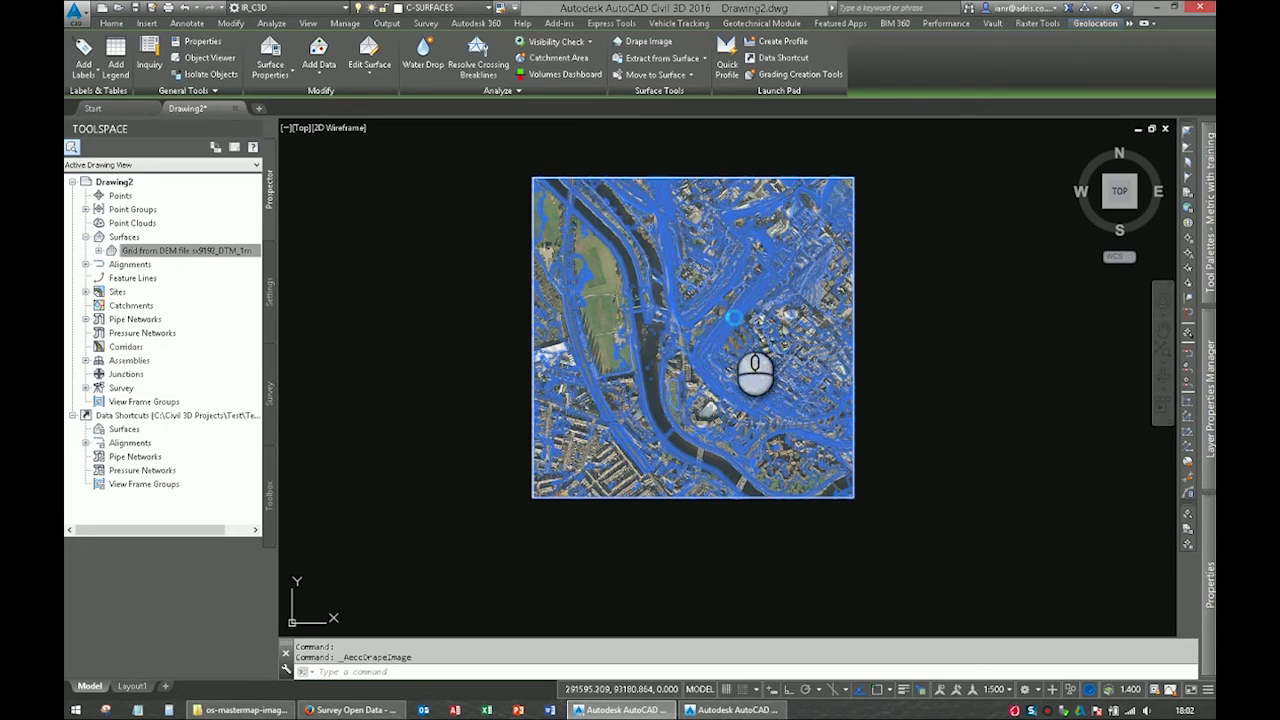
left_click(732, 322)
right_click(732, 318)
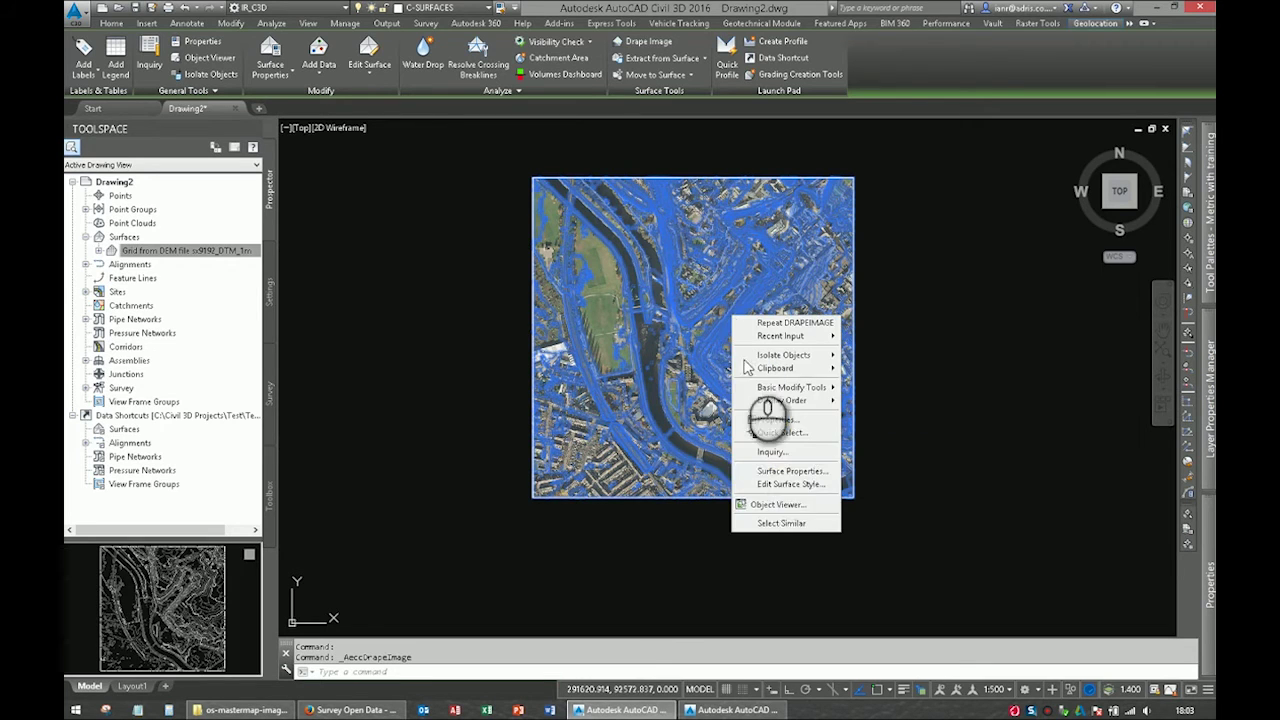
left_click(772, 505)
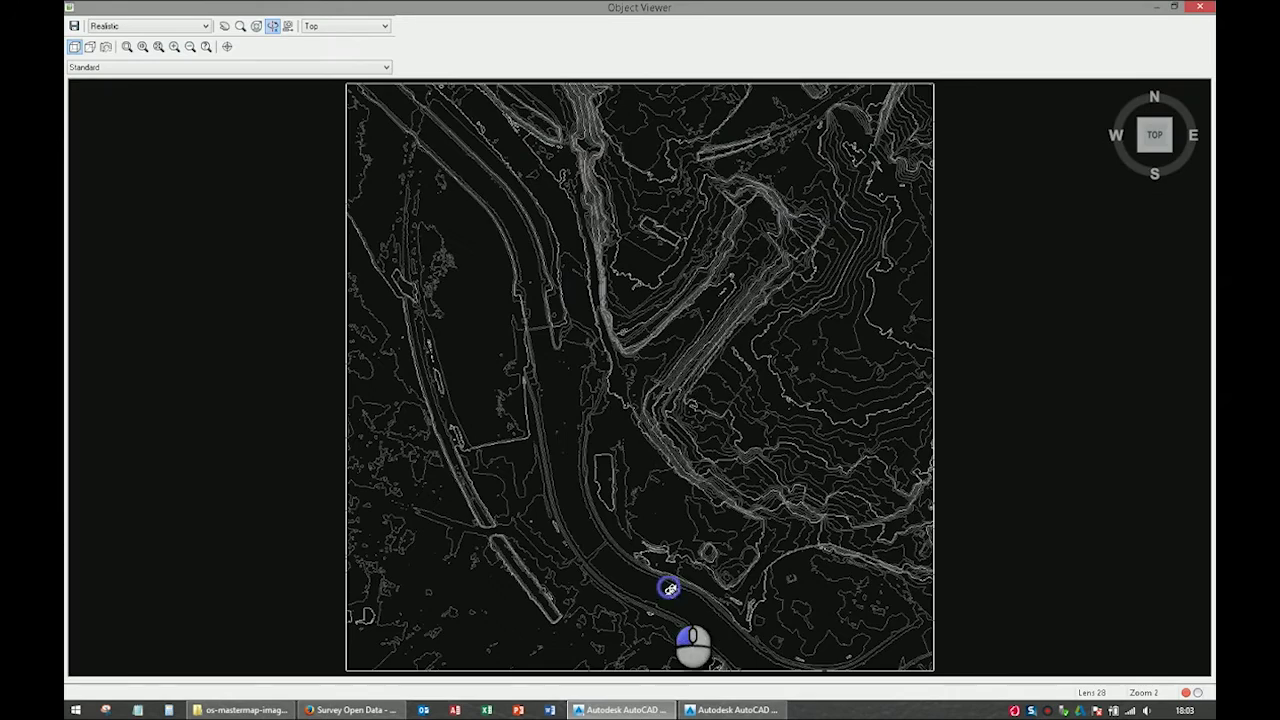
left_click_drag(669, 588, 591, 323)
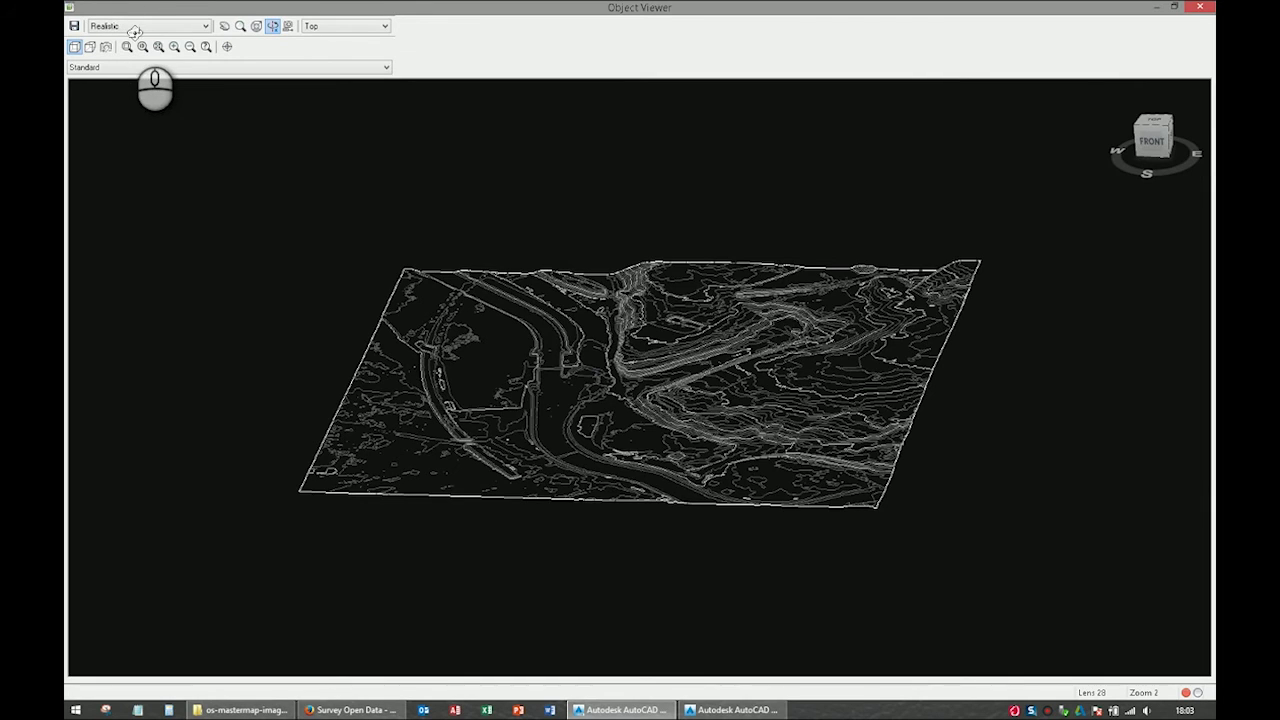
mouse_move(608, 432)
left_mouse_down()
mouse_move(600, 425)
mouse_move(662, 432)
mouse_move(679, 472)
mouse_move(600, 363)
left_mouse_up()
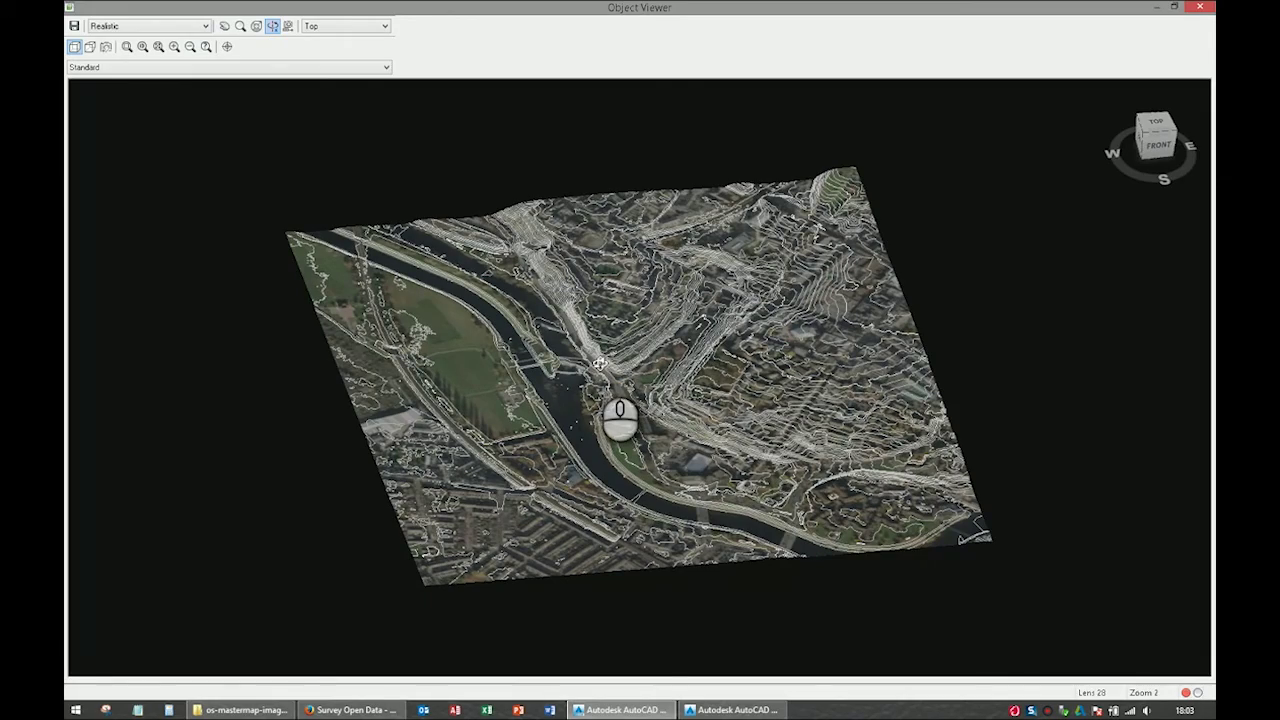
scroll(600, 363, "up", 5)
left_click_drag(563, 400, 525, 290)
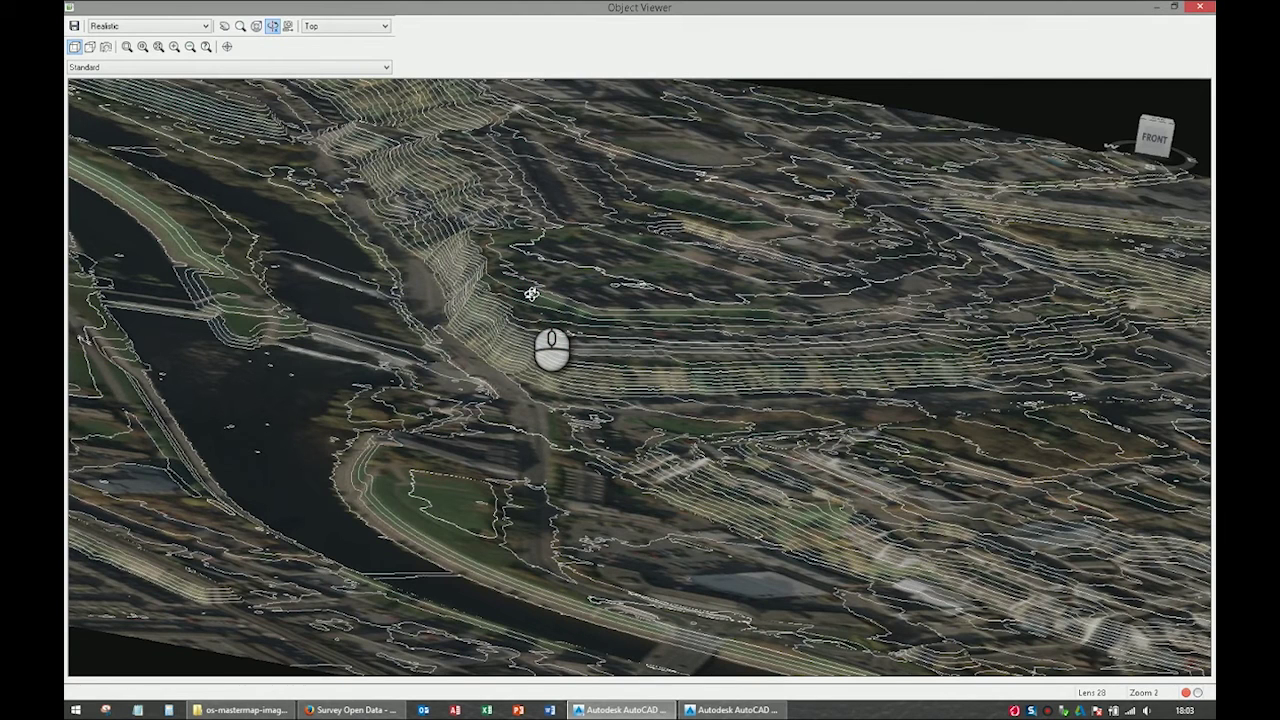
right_click(531, 293)
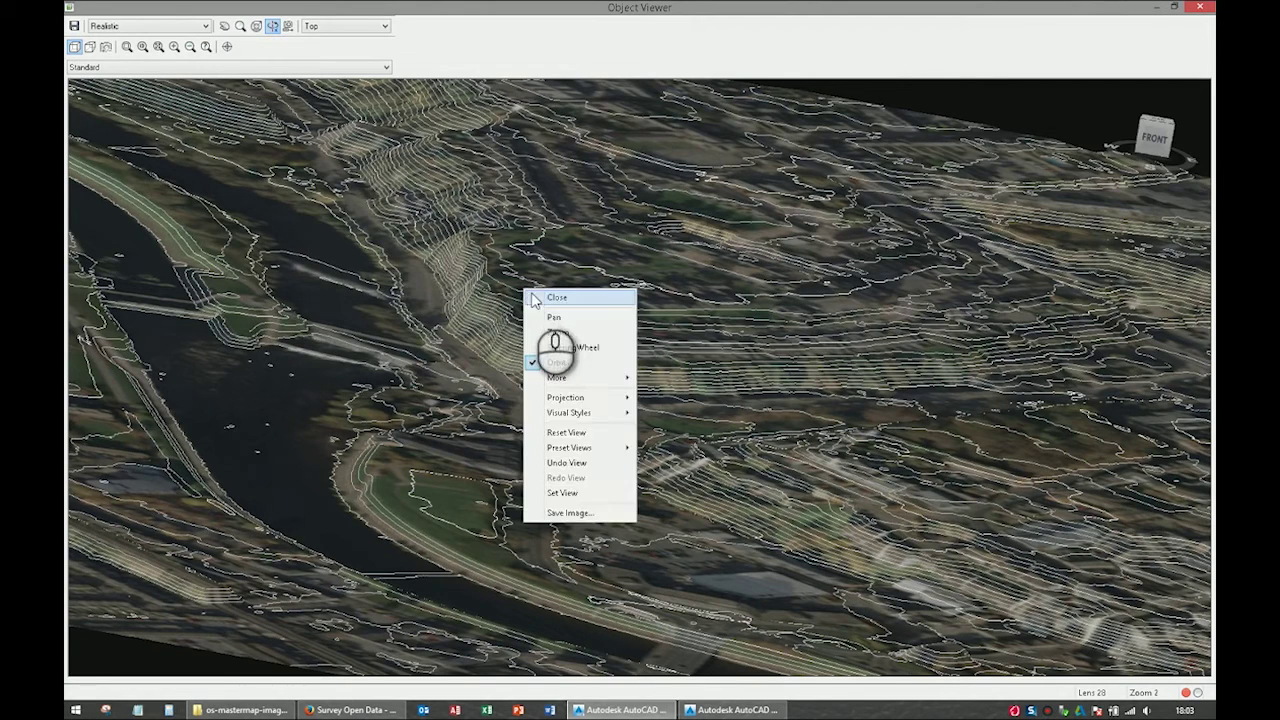
left_click(537, 294)
Erase the OS aerial image from Drawing2 and shift the surface slightly down in view
left_click(535, 296)
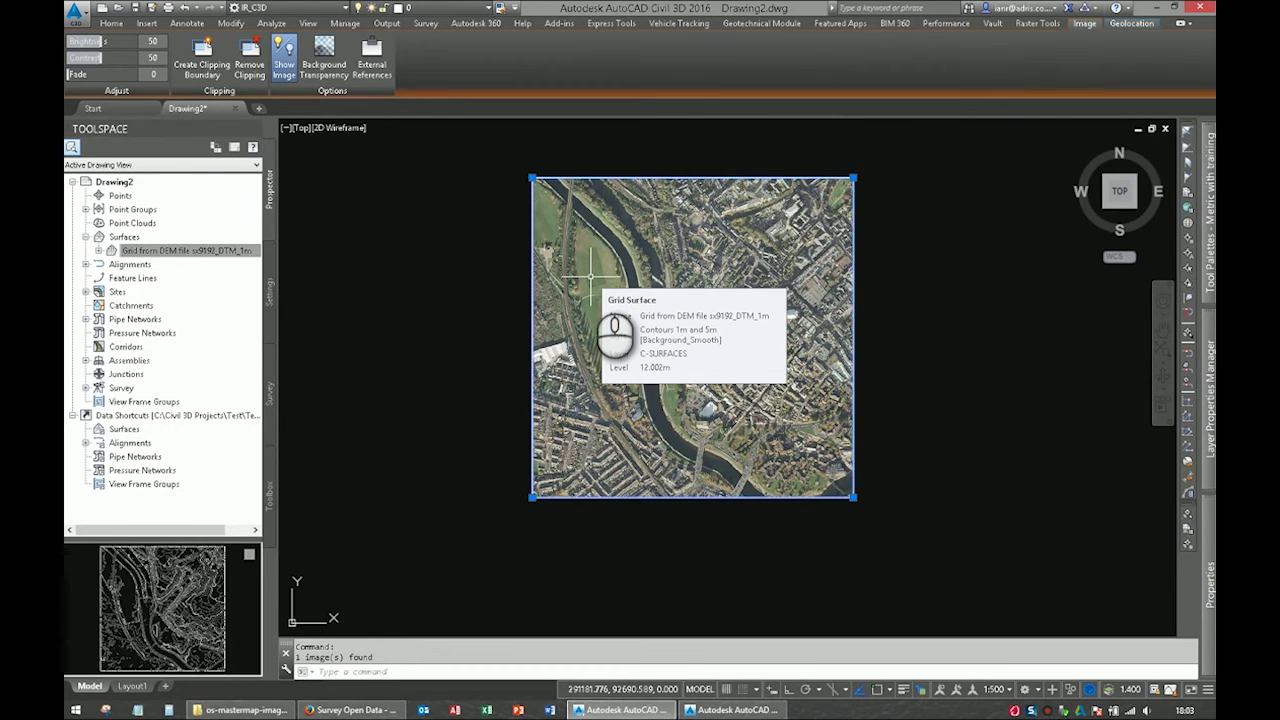
key("Delete")
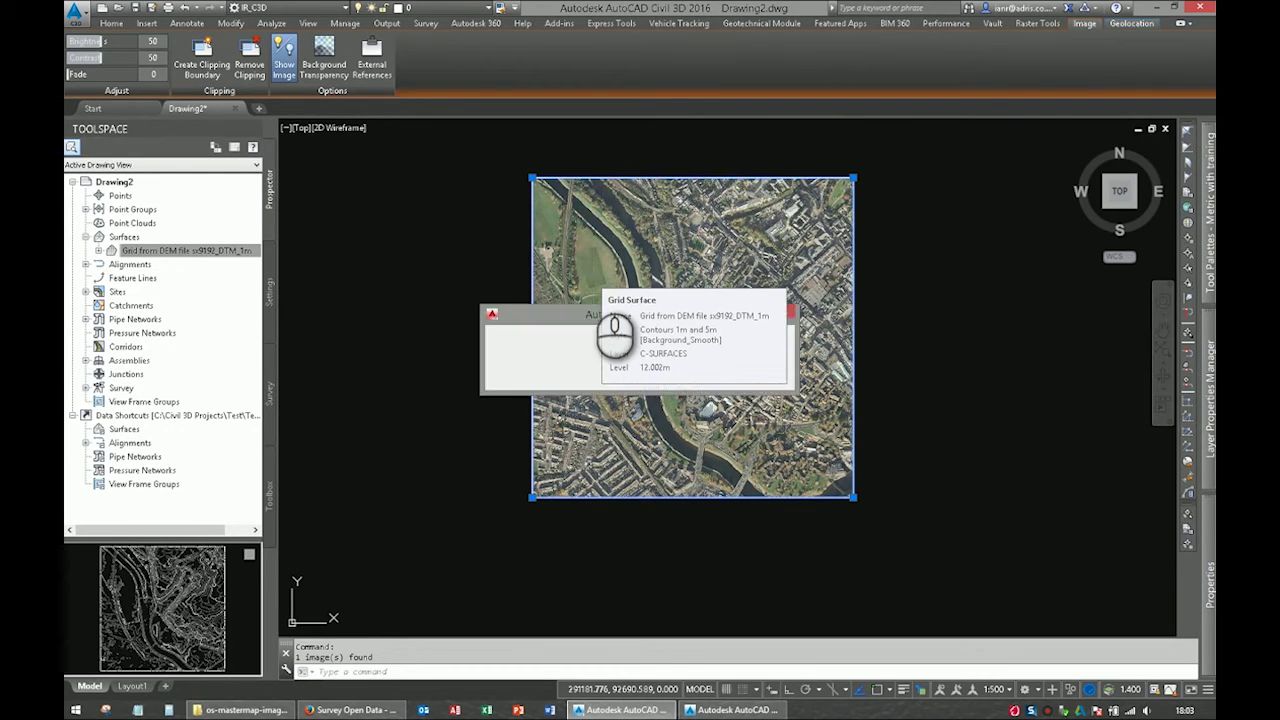
key("Return")
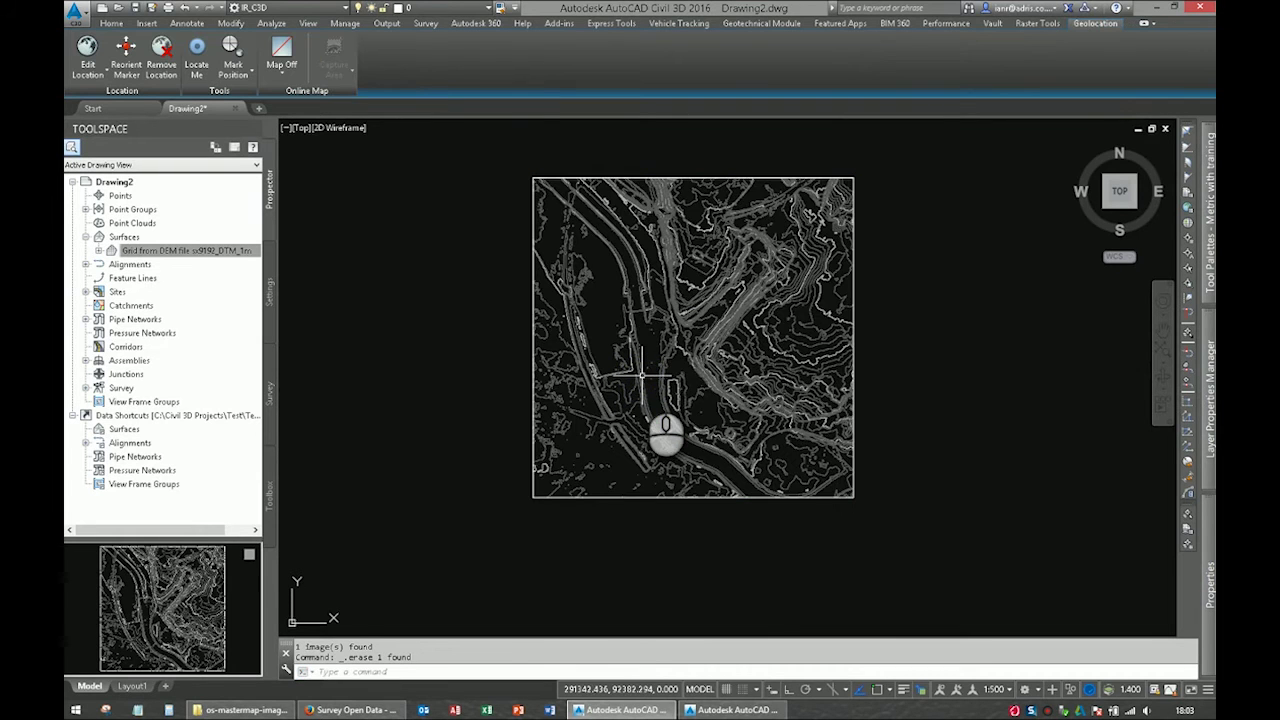
middle_click_drag(686, 314, 684, 356)
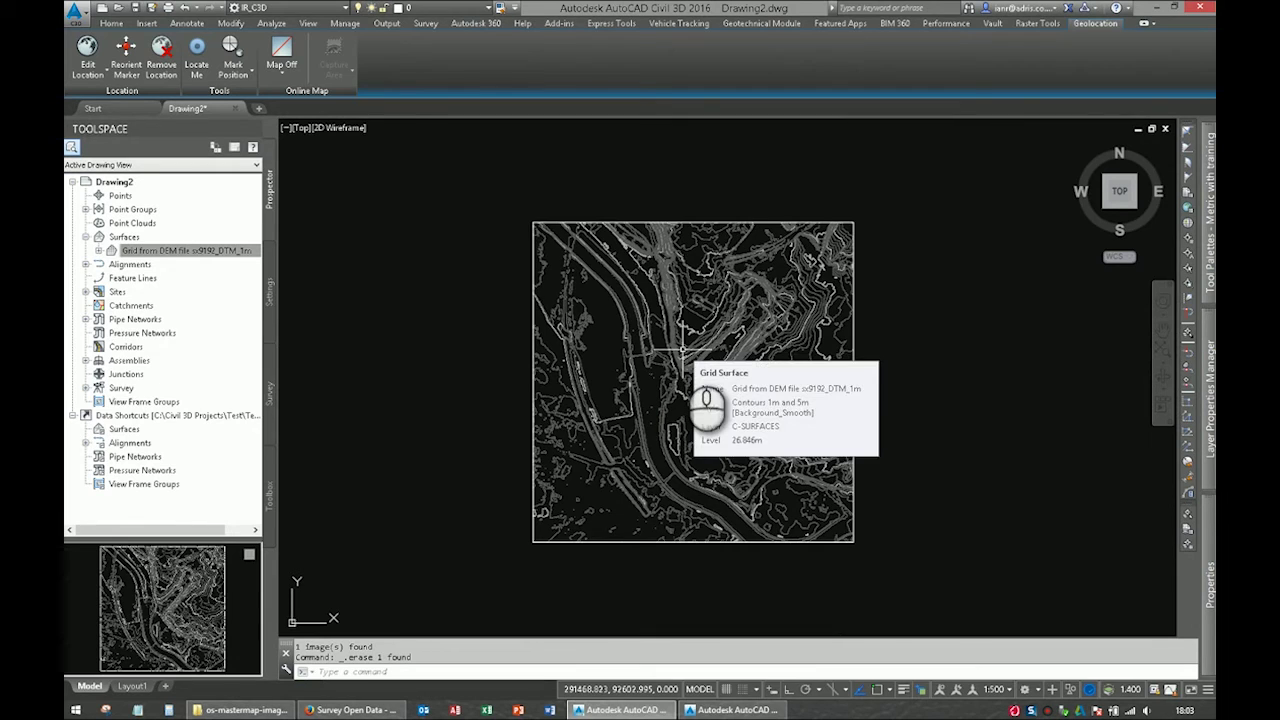
Turn the map task pane on with MAPWSPACE, then switch to AutoCAD Map 3D's Drawing3
left_click(290, 7)
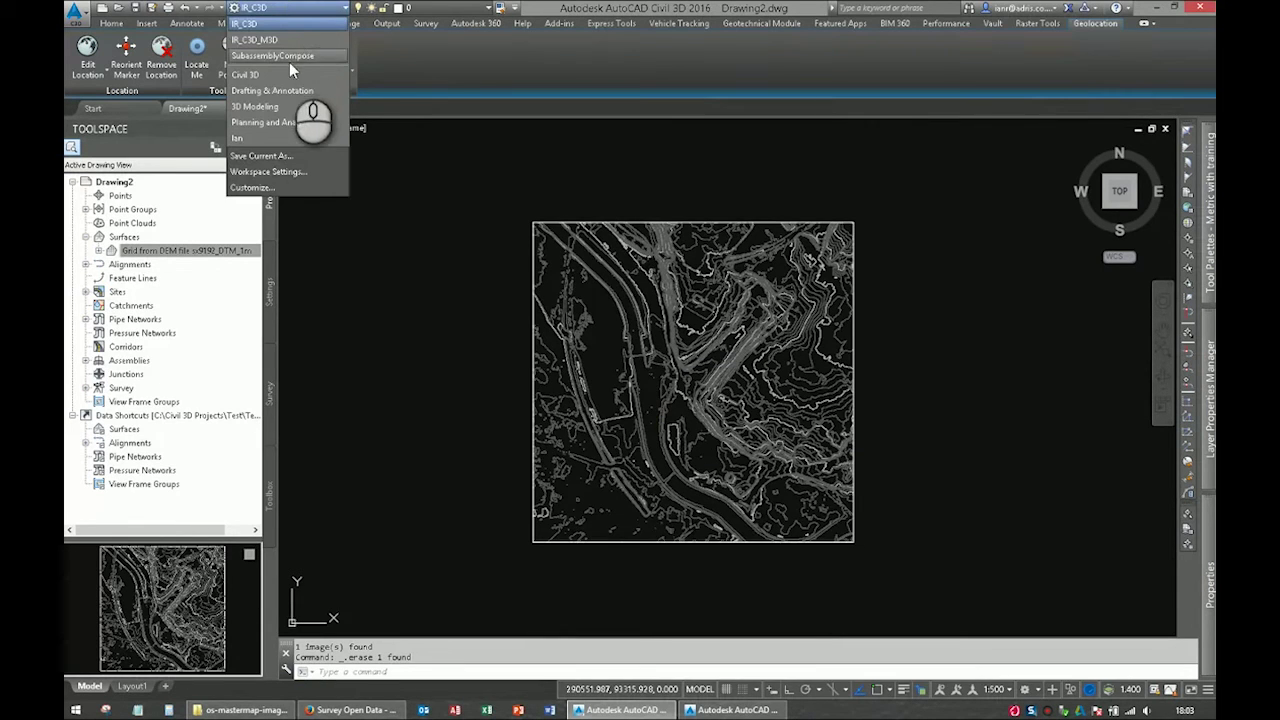
left_click(481, 302)
left_click(457, 331)
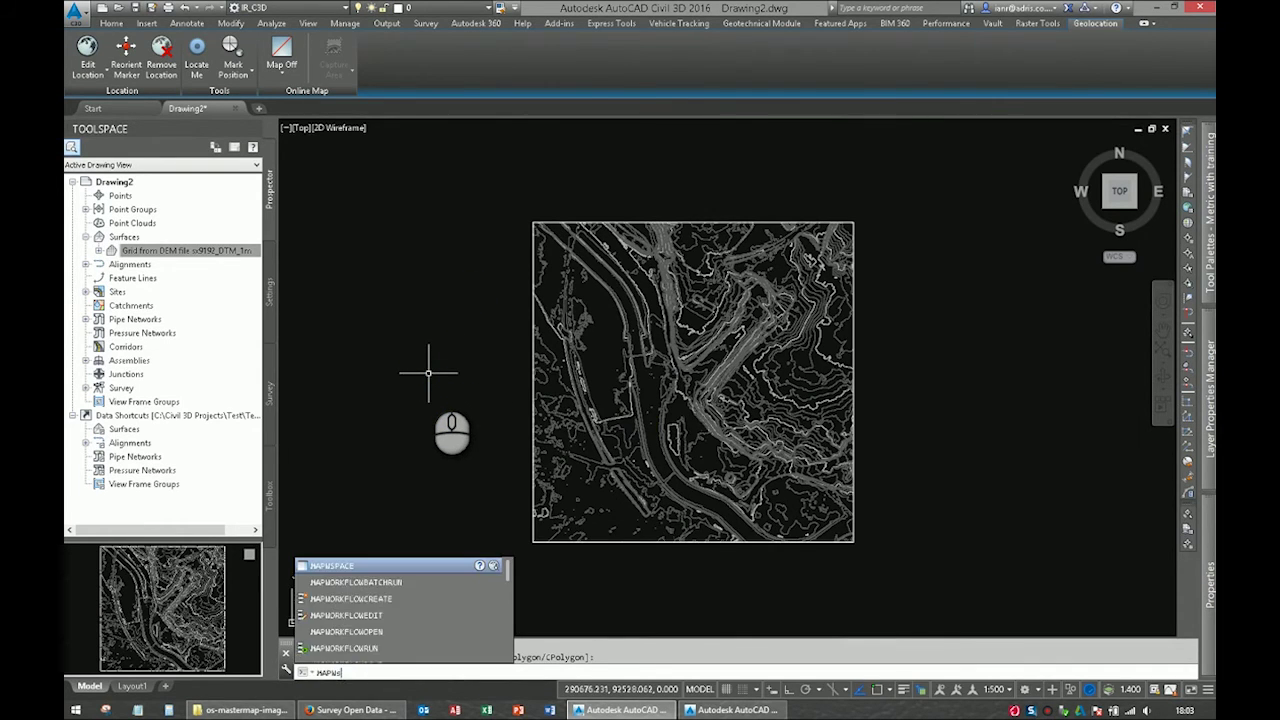
type("s")
key("Return")
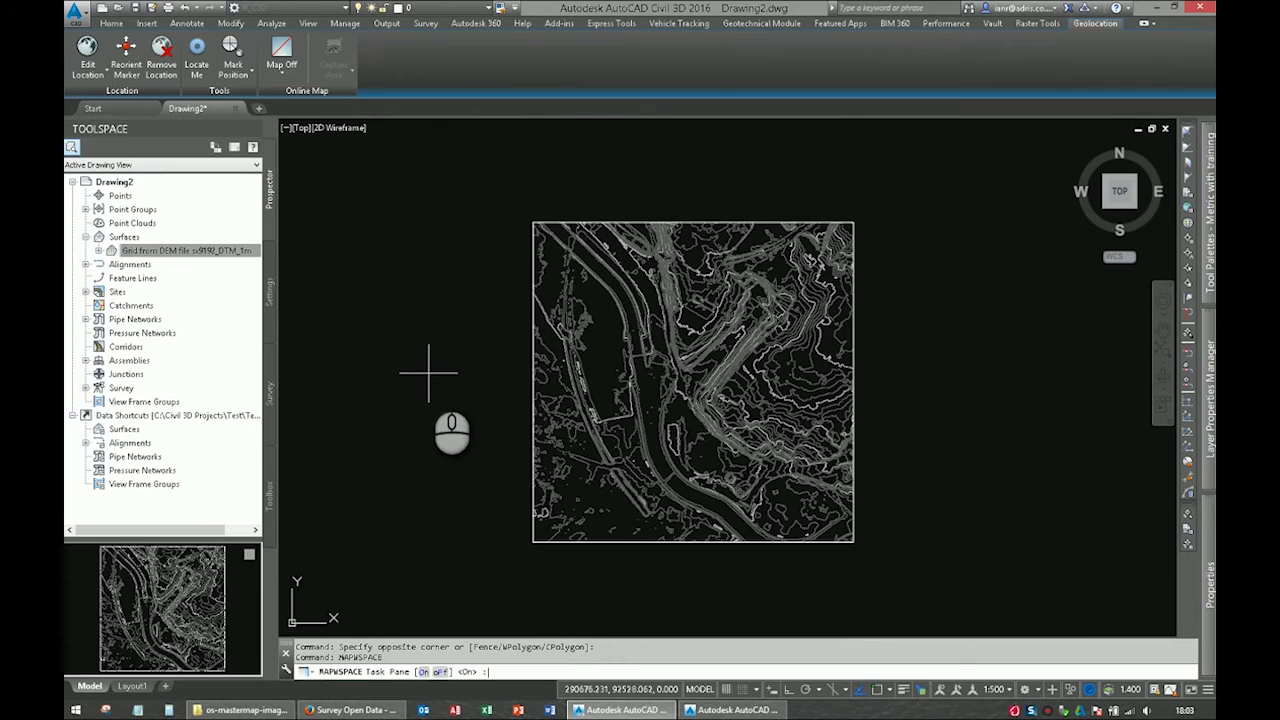
key("Return")
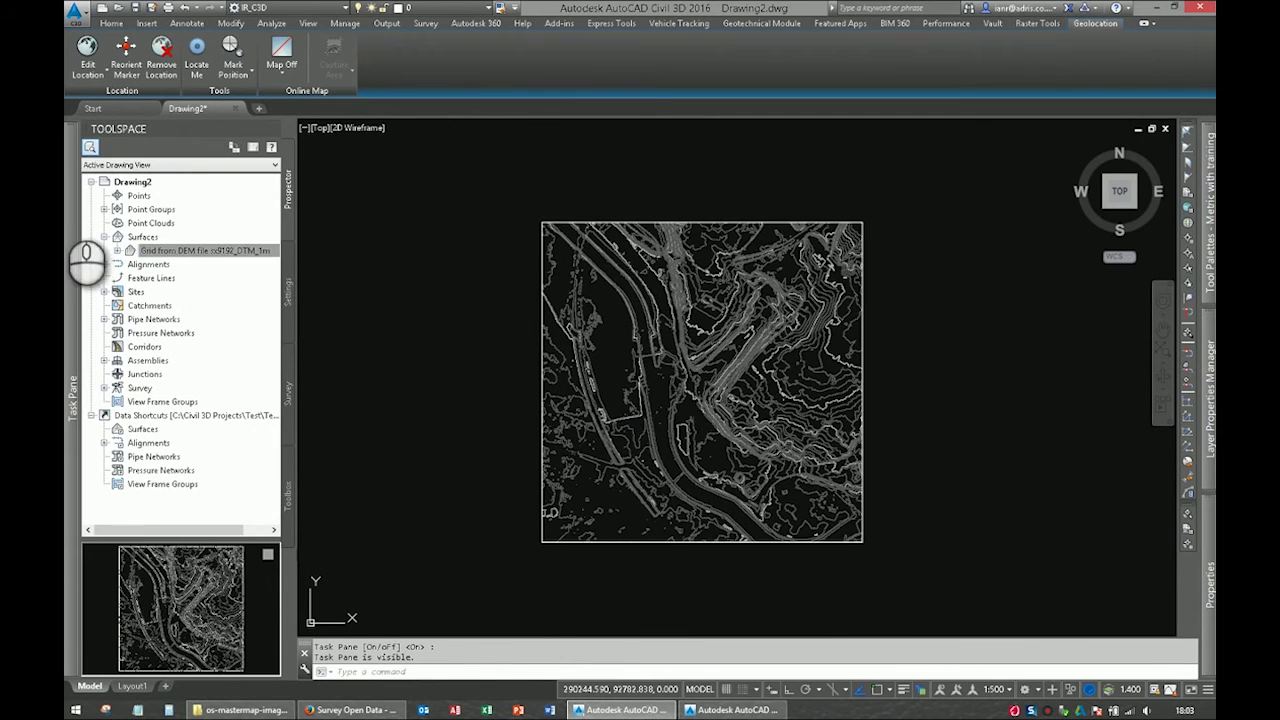
mouse_move(70, 204)
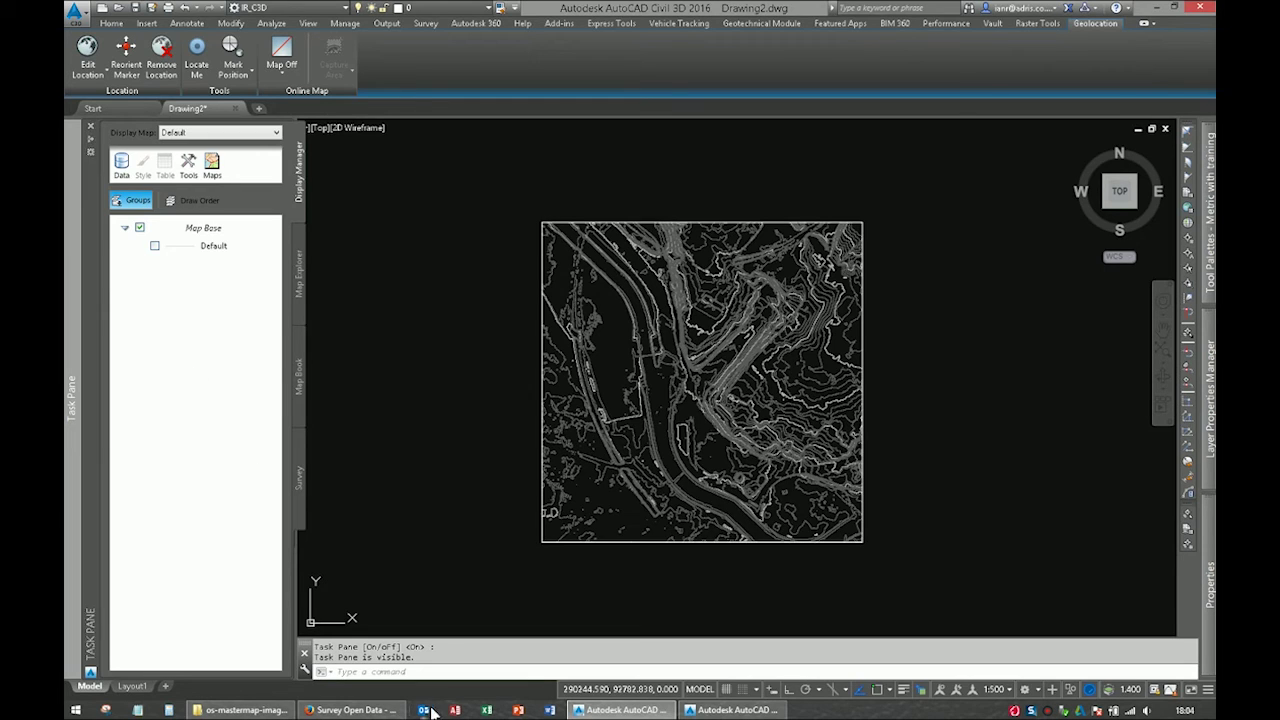
left_click(703, 710)
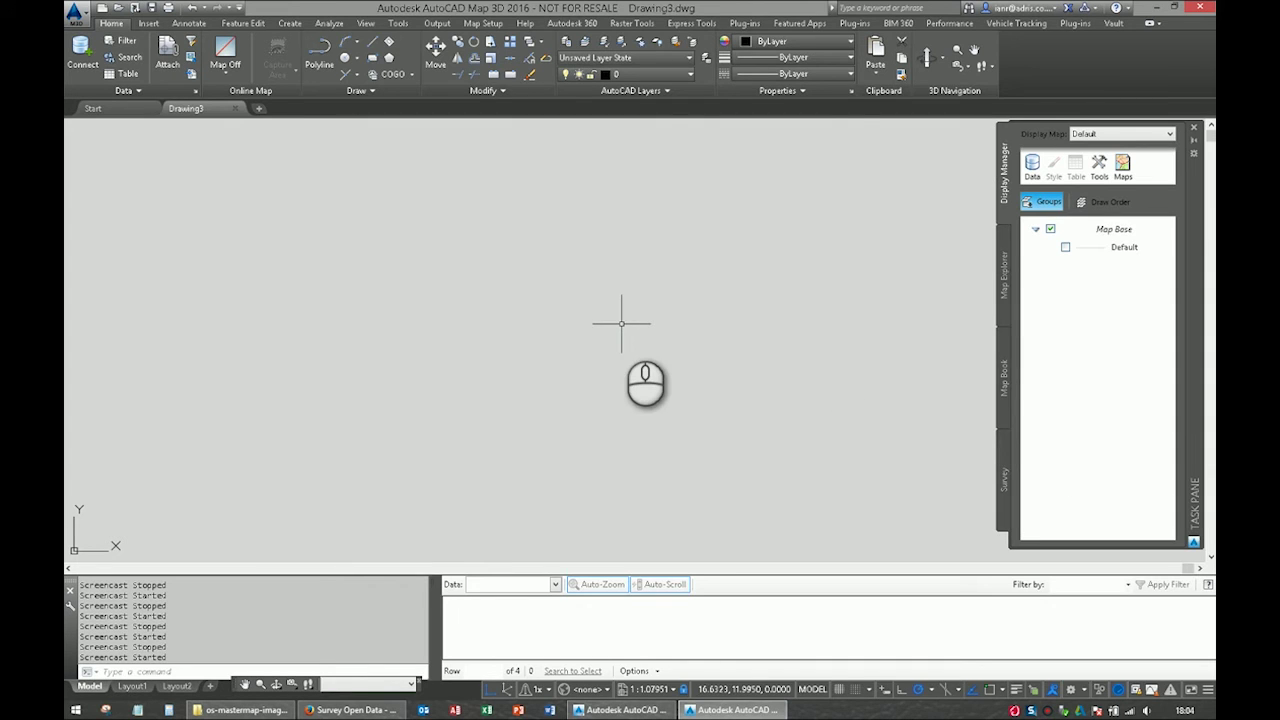
Connect EA\LIDAR-DTM-1M-SX99\sx9192_DTM_1m.asc as a raster surface connection and add it to the map
left_click(1032, 163)
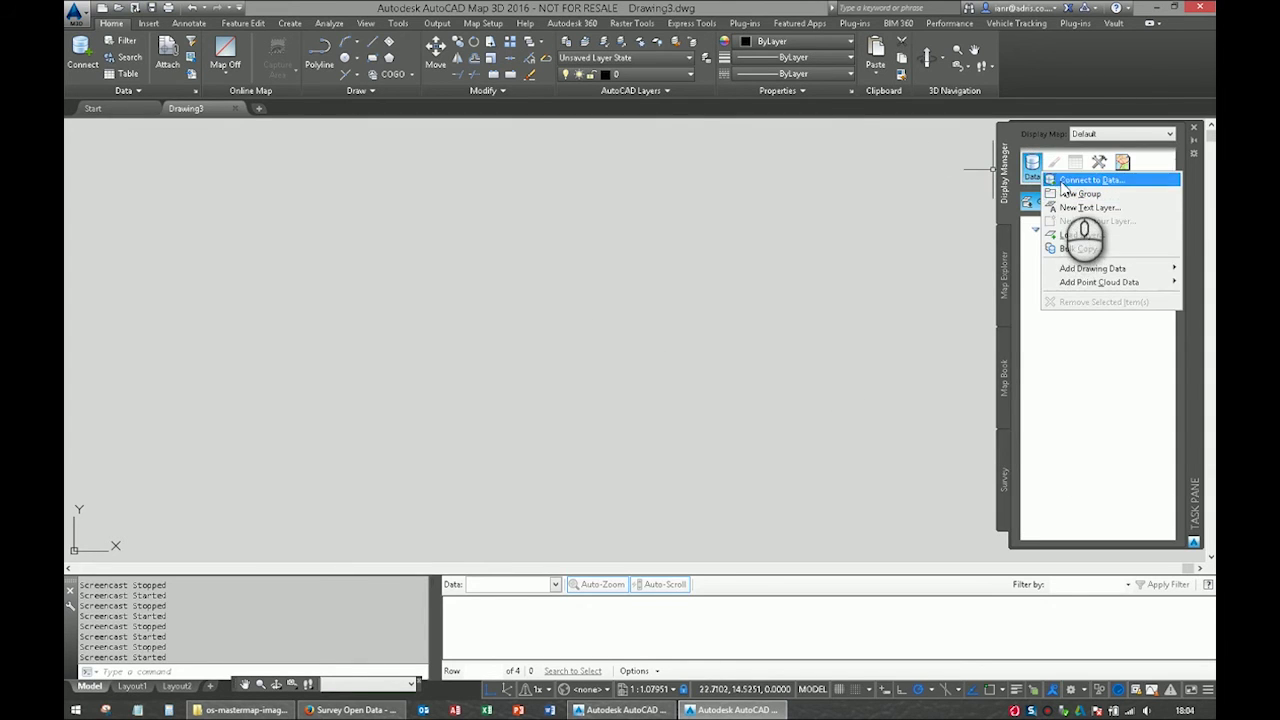
left_click(1085, 180)
left_click(189, 259)
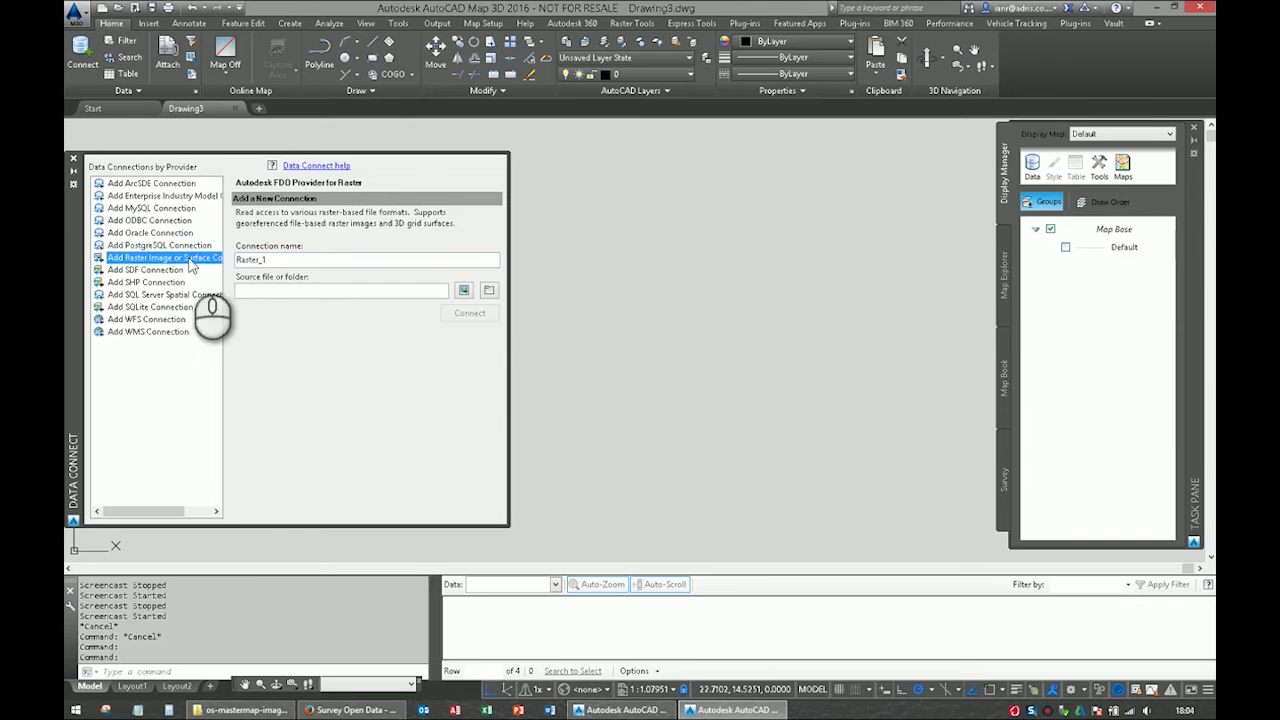
left_click(463, 290)
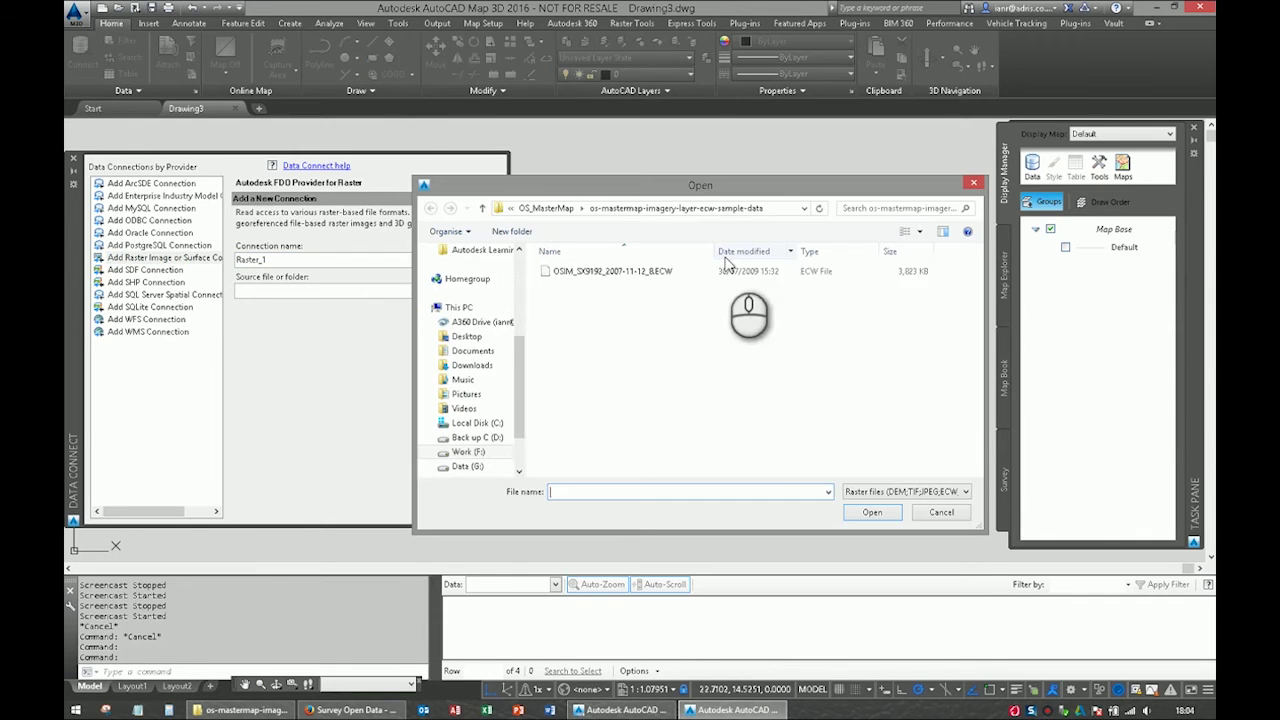
left_click(546, 208)
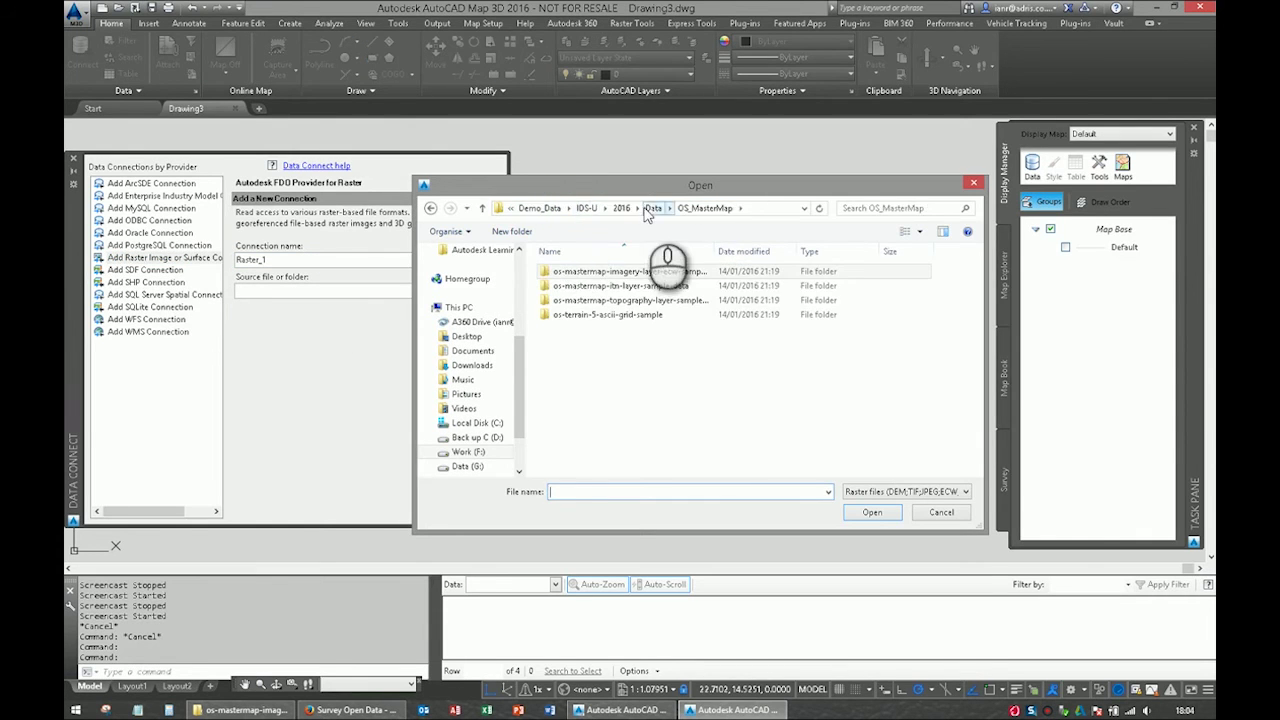
left_click(650, 209)
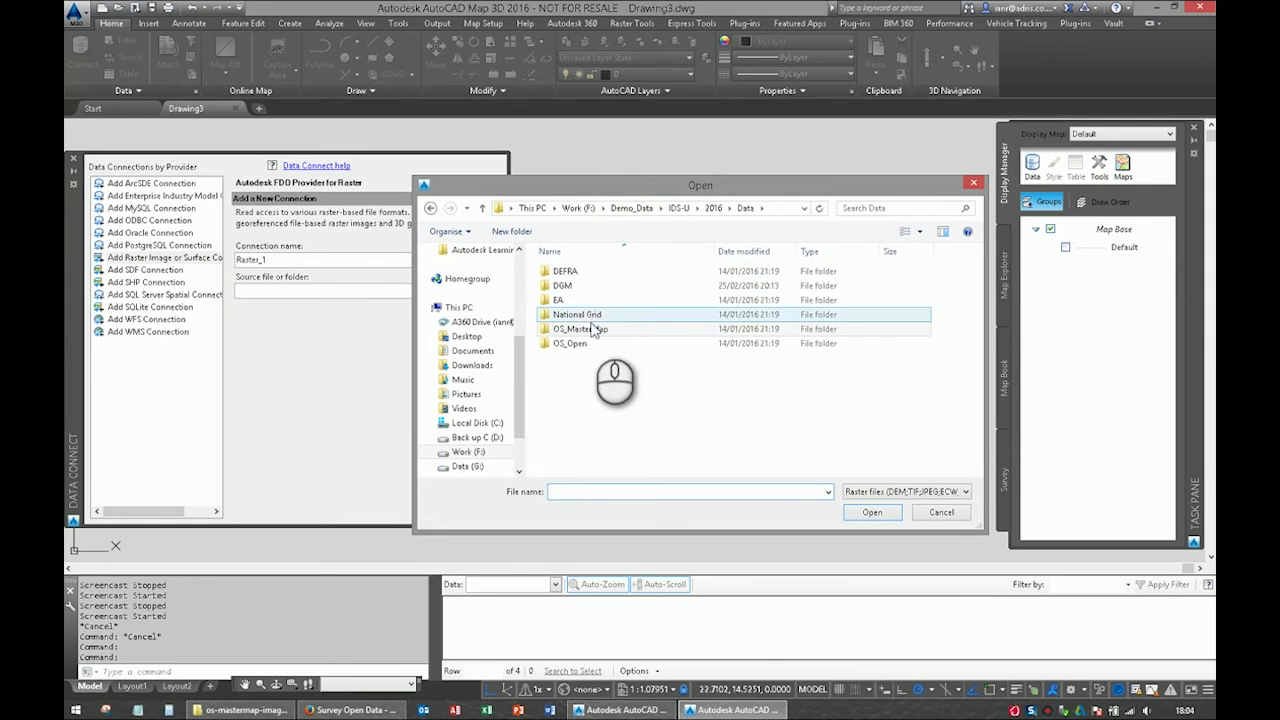
double_click(558, 300)
double_click(575, 290)
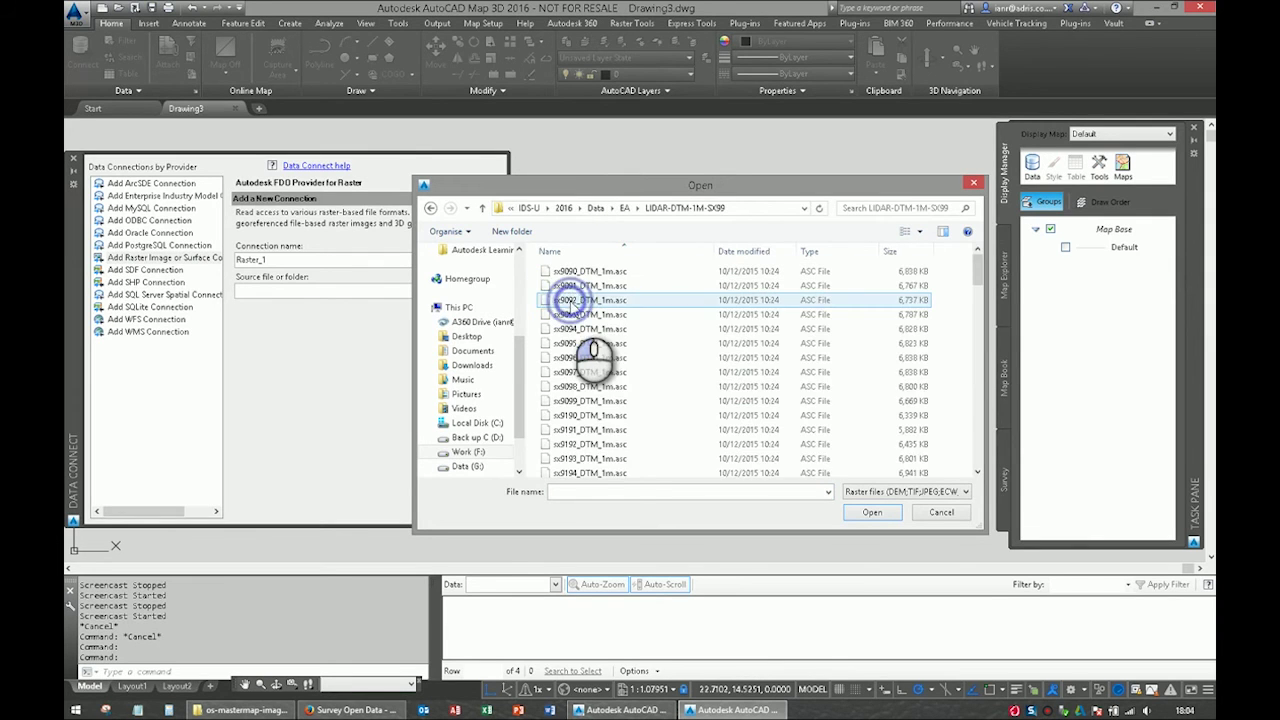
left_click(582, 443)
left_click(862, 512)
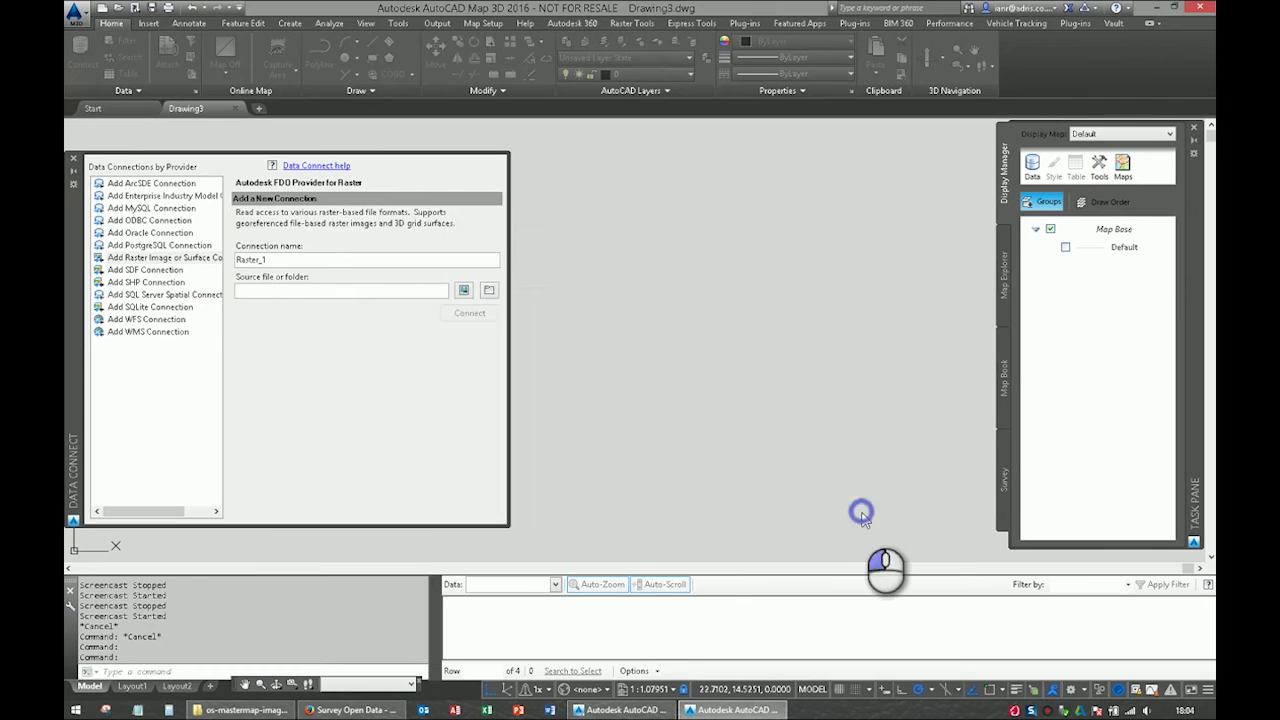
left_click(452, 313)
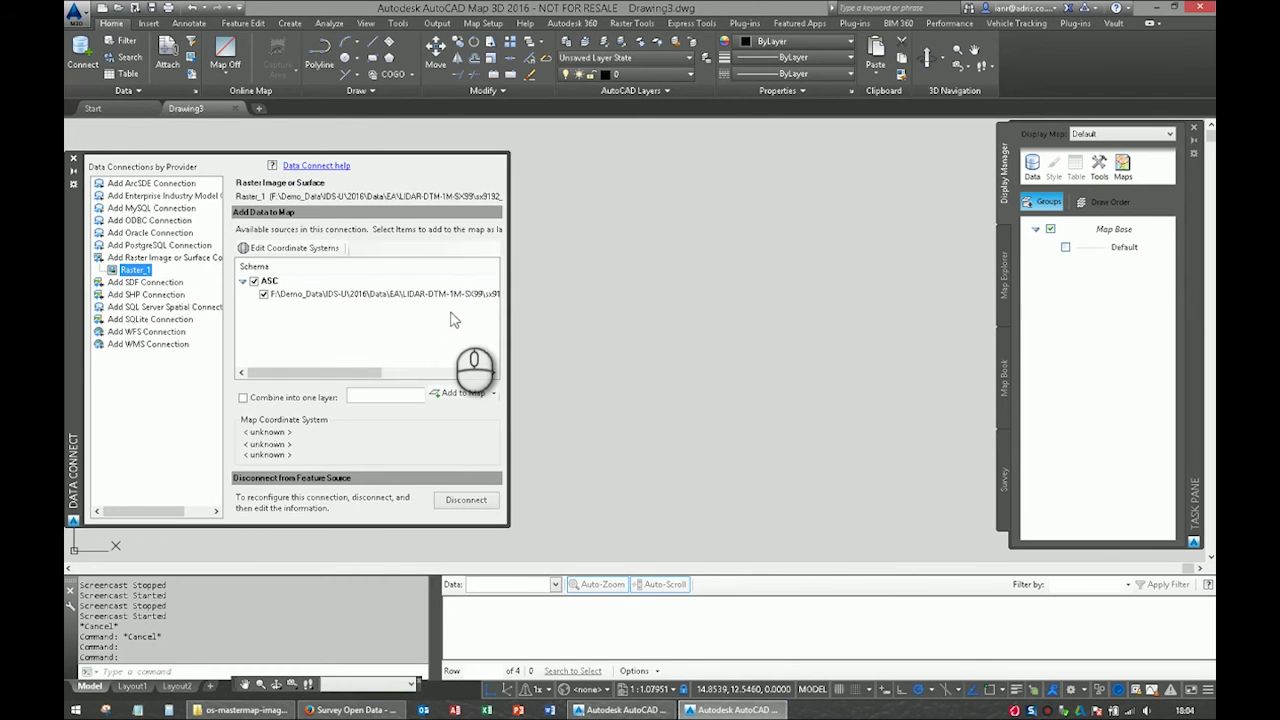
left_click(440, 392)
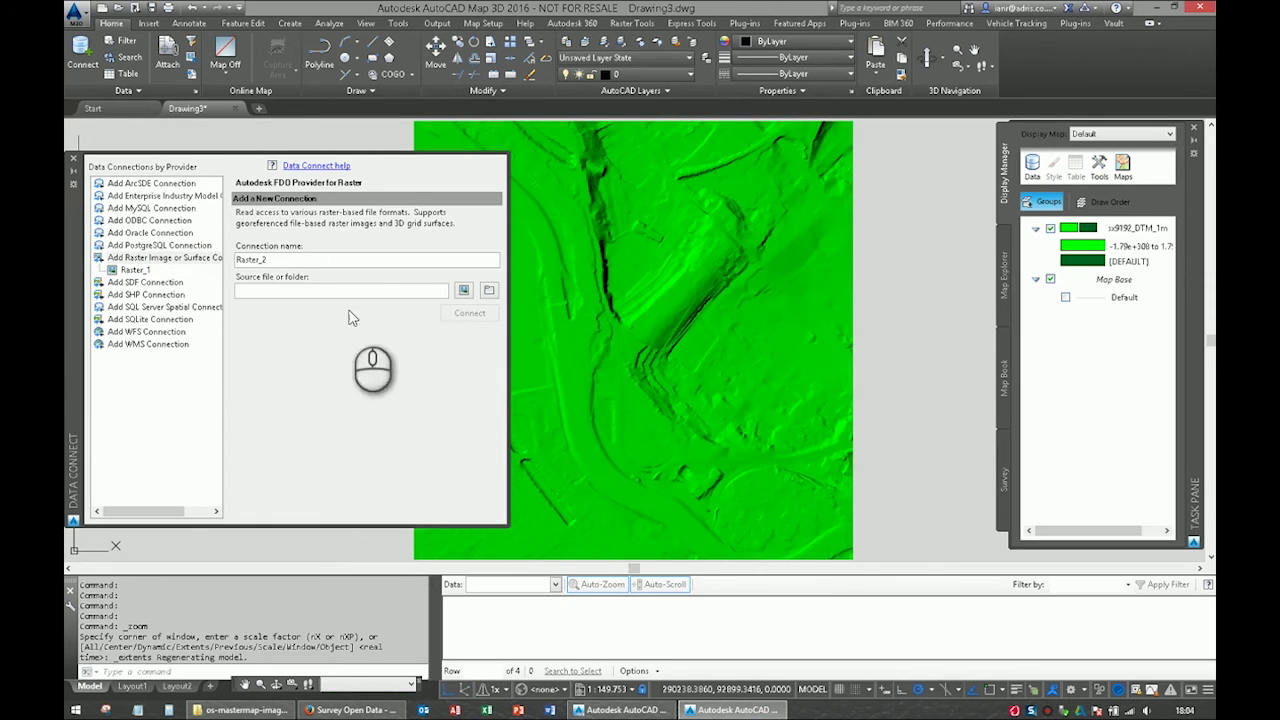
Switch the map to a tilted 3D view and orbit the terrain
left_click(72, 171)
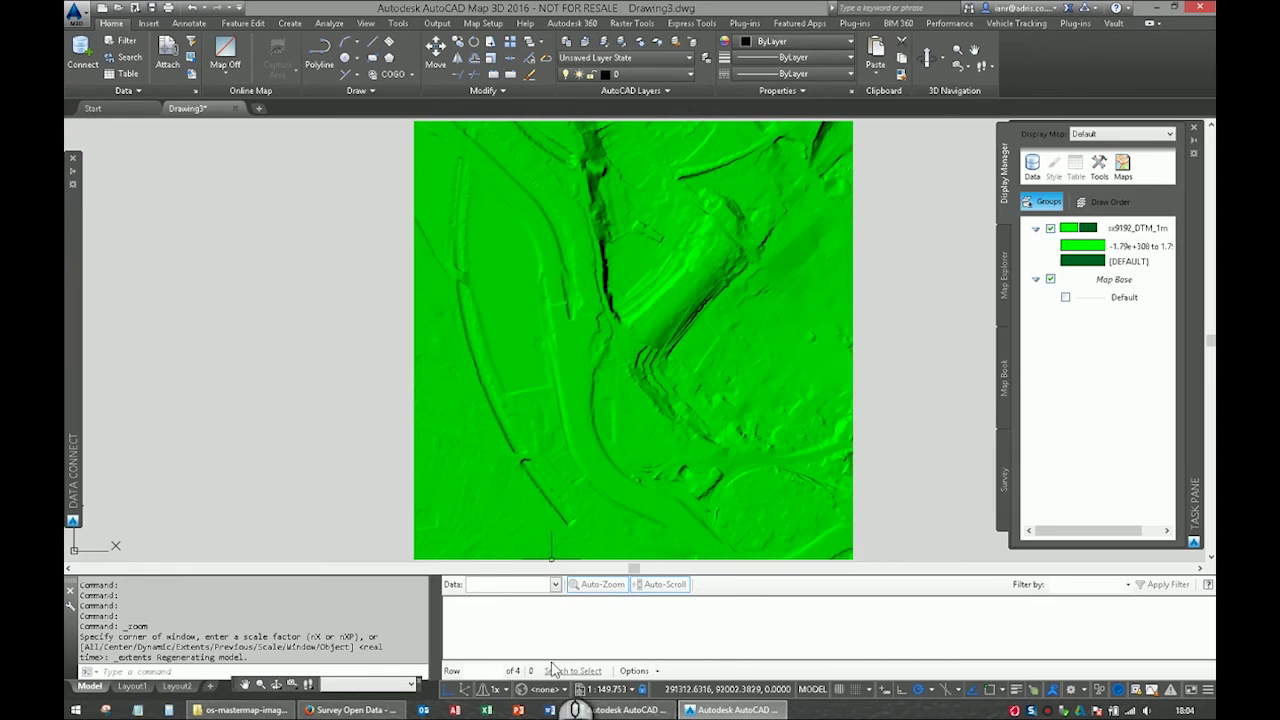
left_click(463, 692)
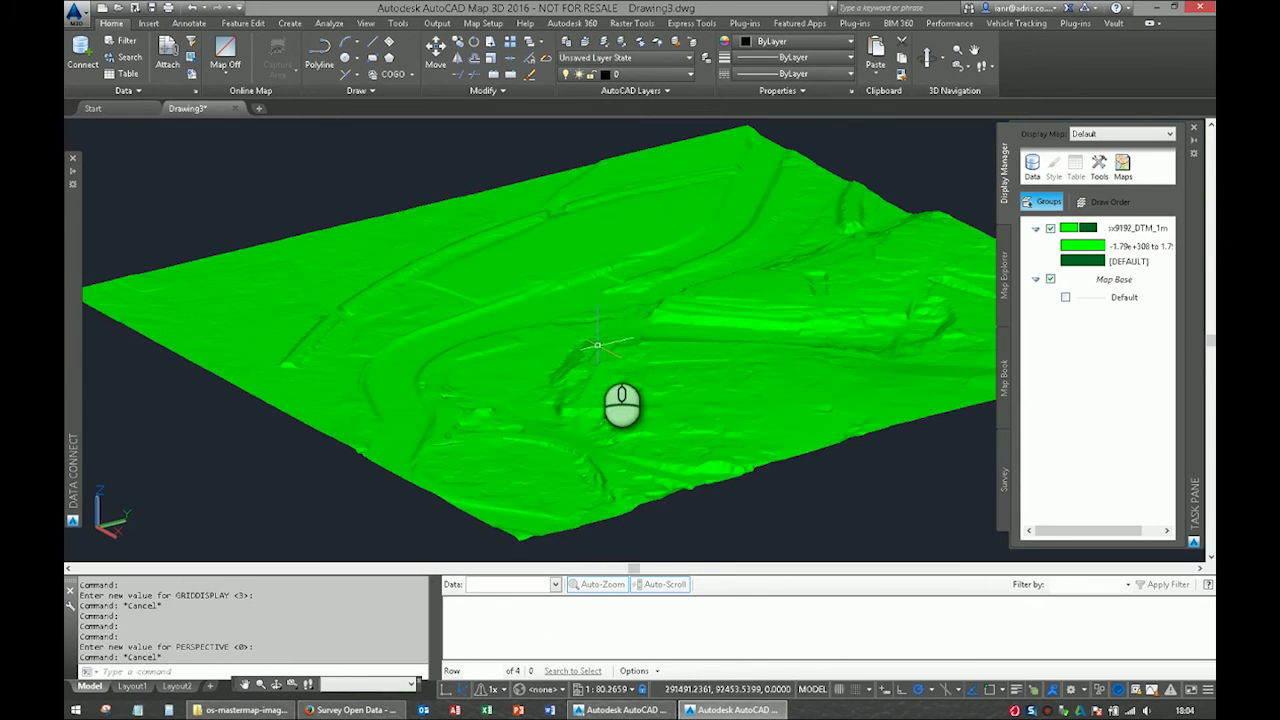
middle_click_drag(600, 350, 751, 343, "shift")
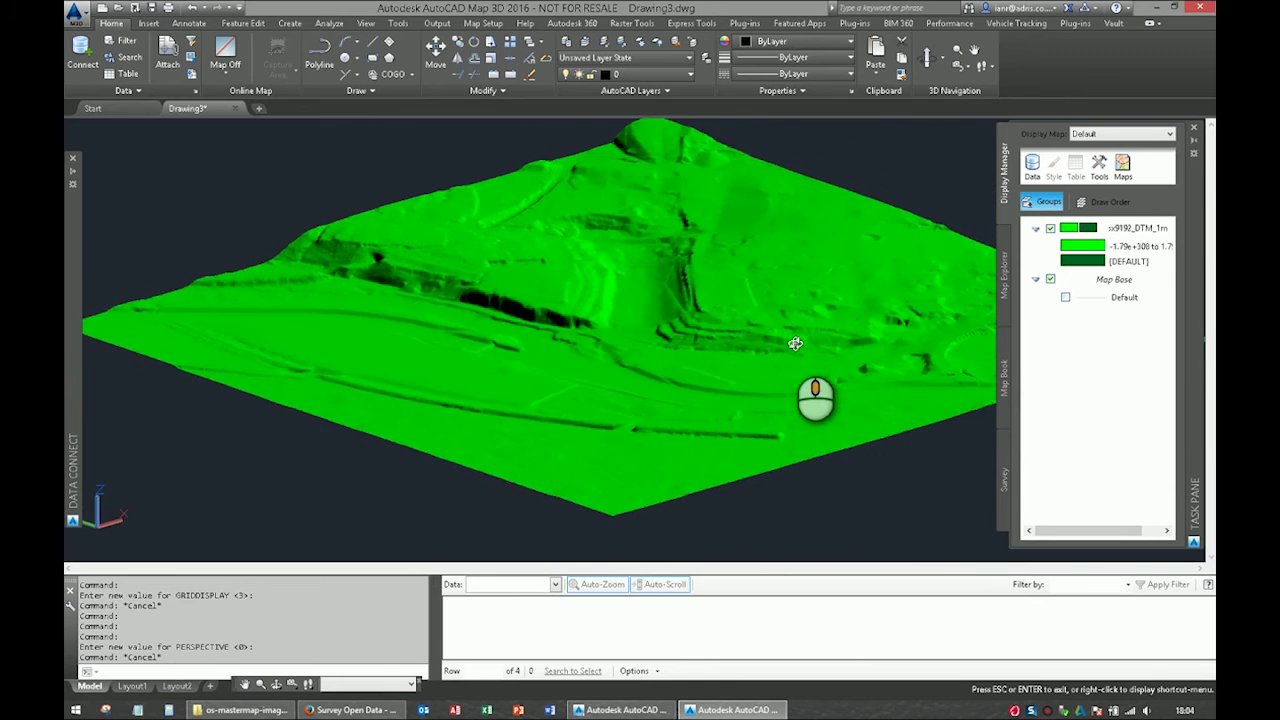
middle_click_drag(795, 343, 785, 352, "shift")
Theme the sx9192_DTM_1m layer by height using the USGS National Map palette
left_click(1108, 229)
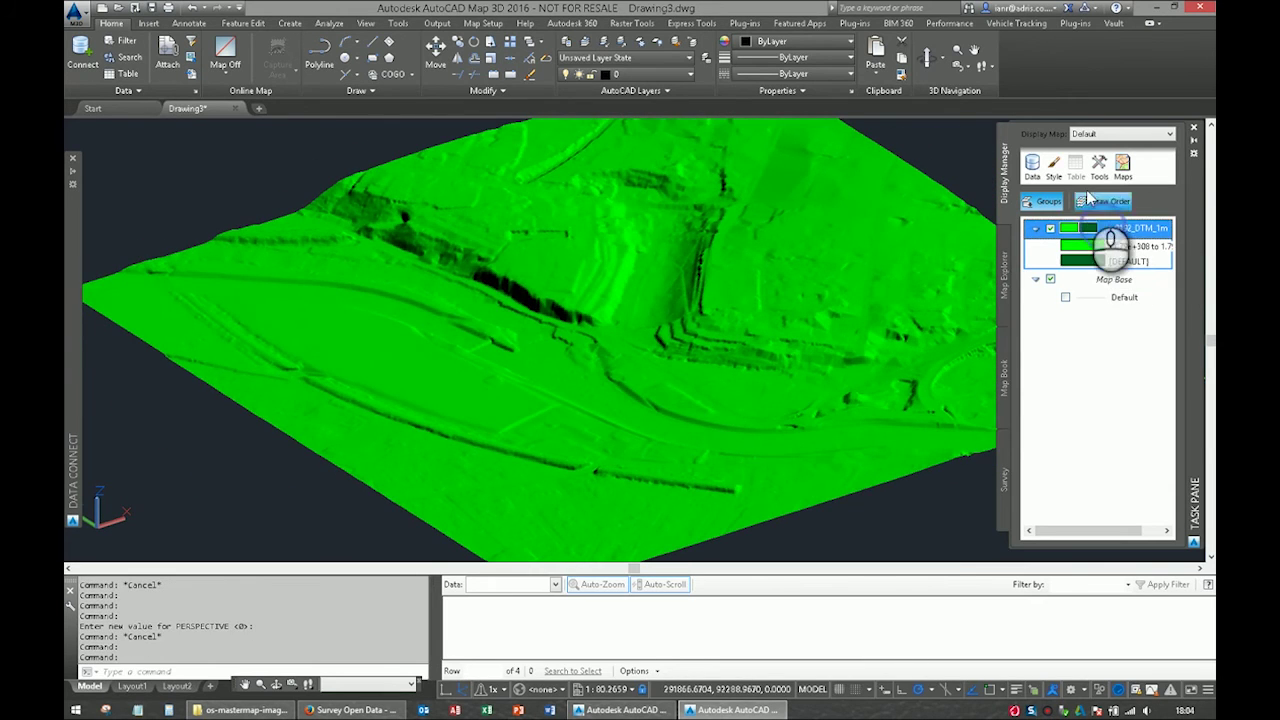
left_click(1054, 166)
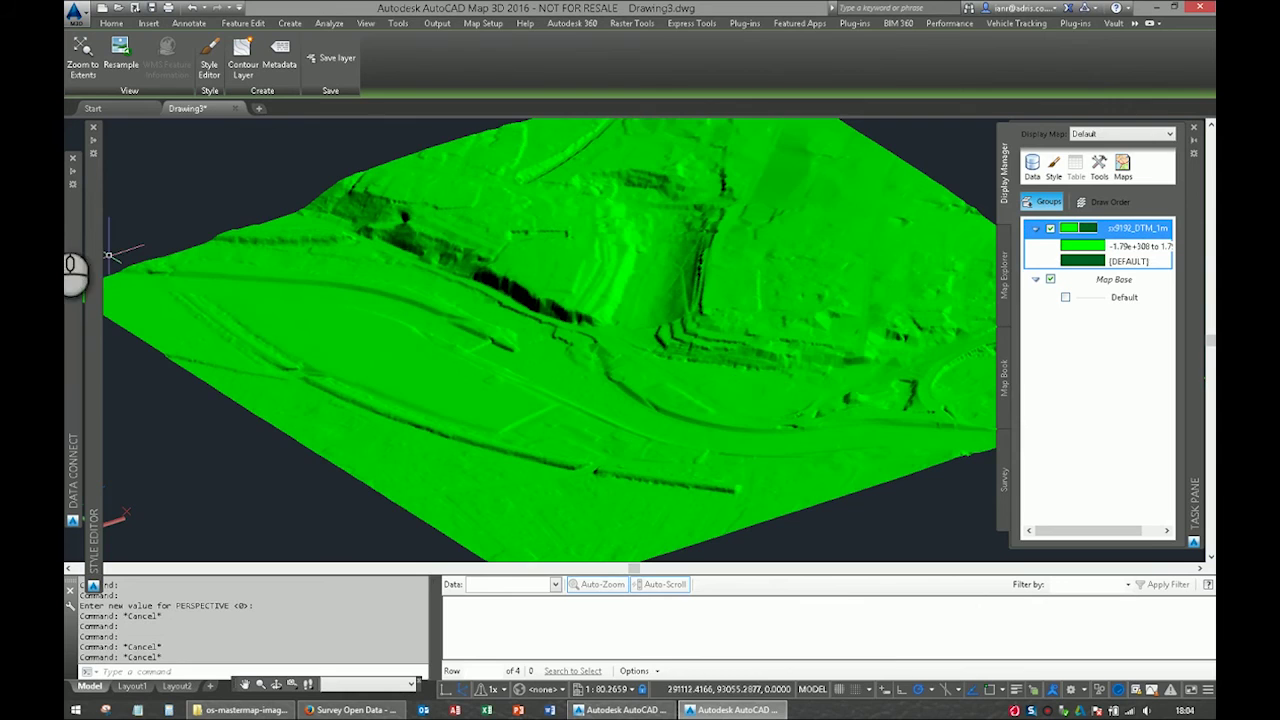
mouse_move(95, 245)
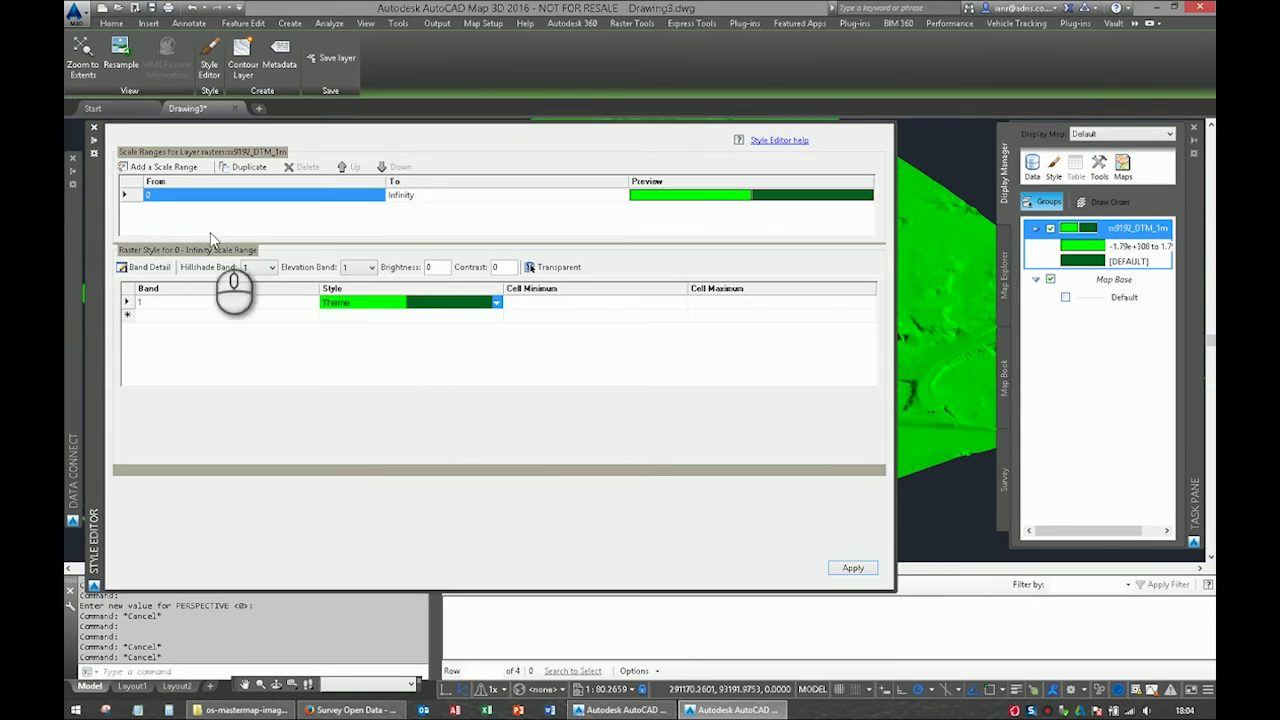
left_click(385, 309)
left_click(348, 314)
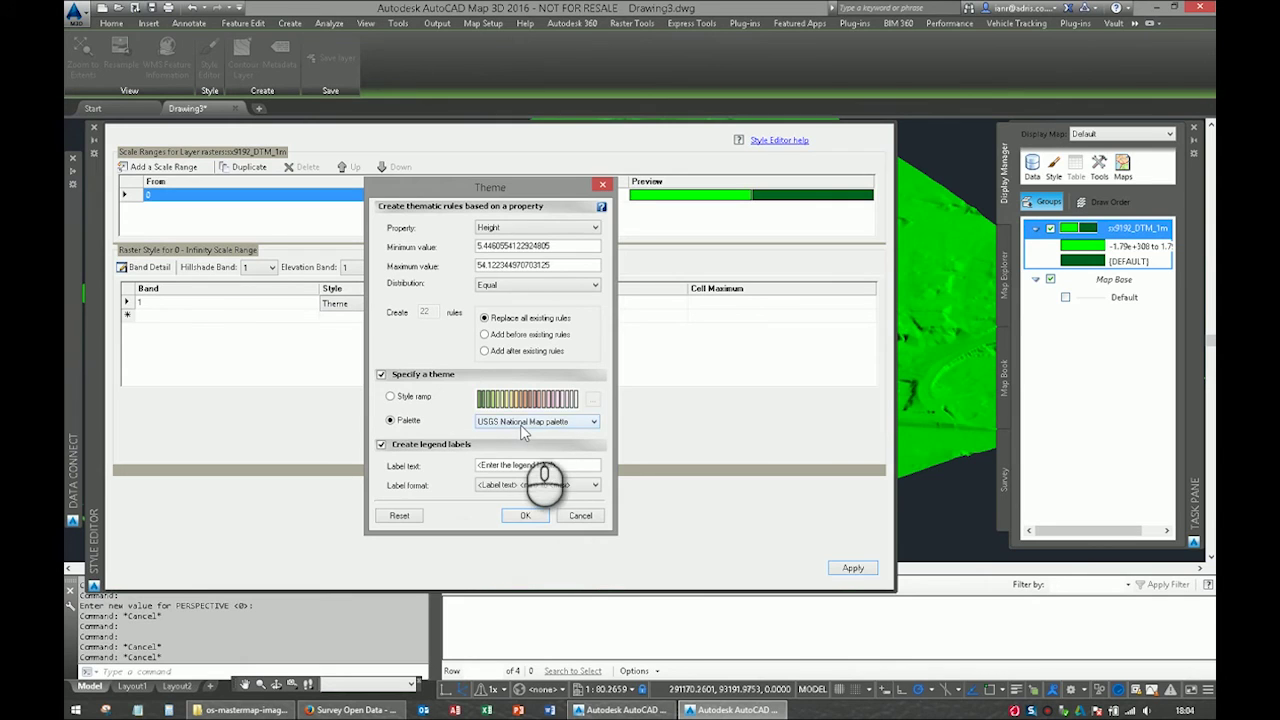
left_click(525, 515)
left_click(852, 567)
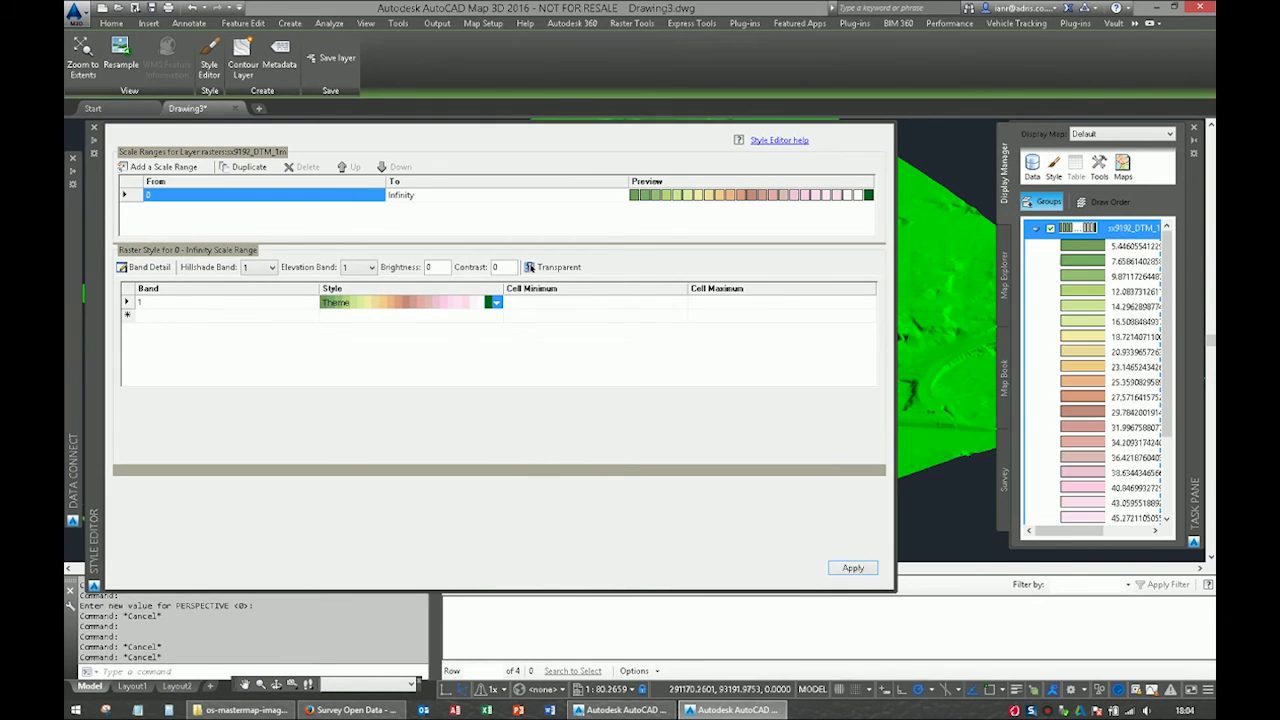
left_click(93, 127)
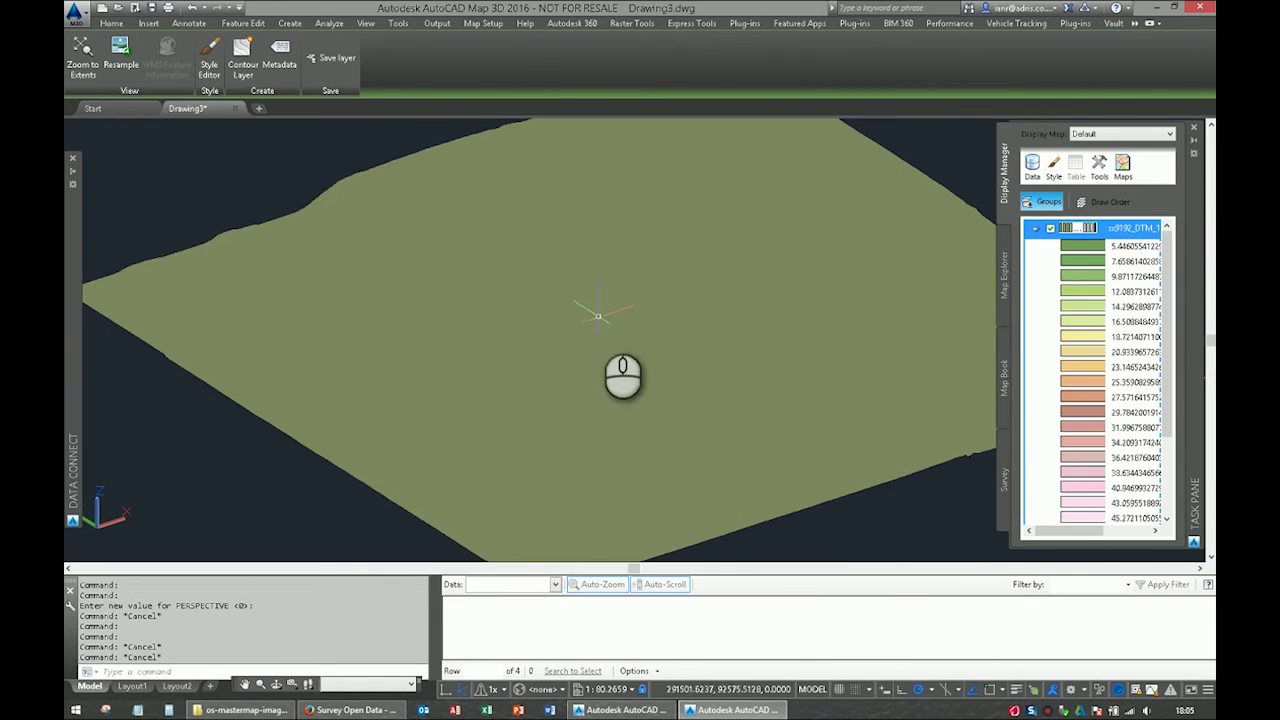
scroll(562, 340, "down", 2)
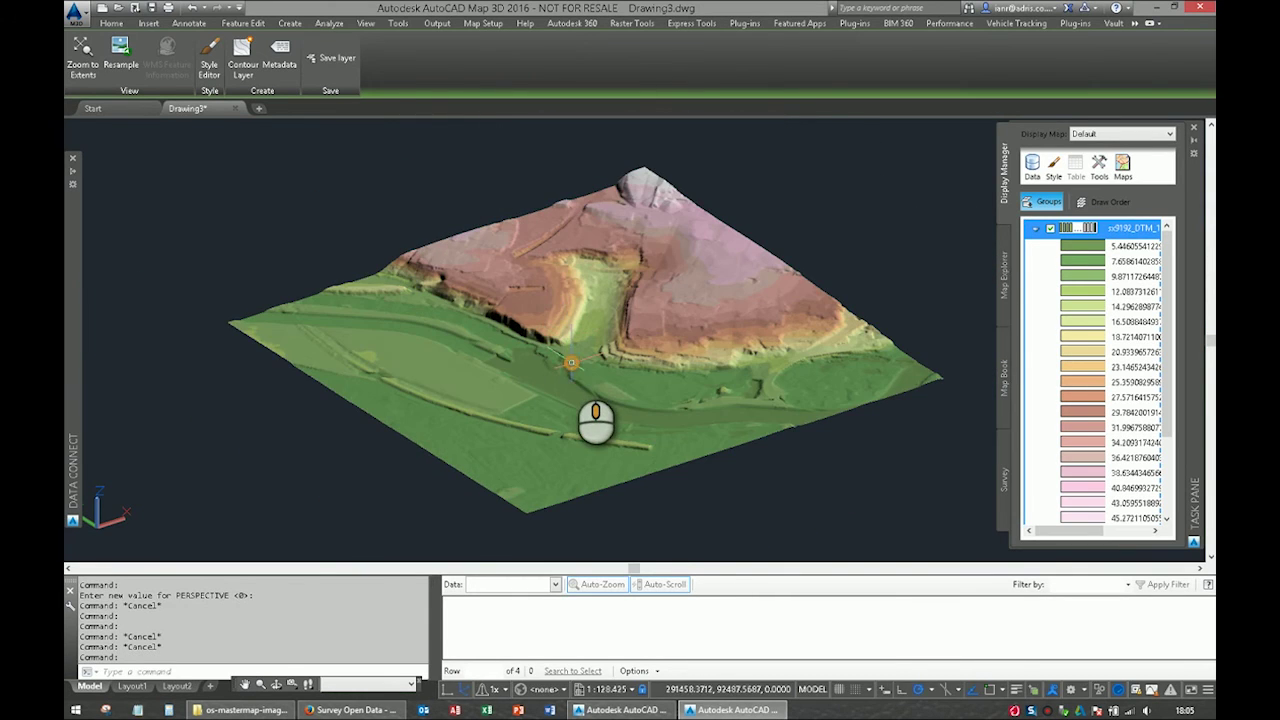
mouse_move(571, 362)
middle_mouse_down("shift")
mouse_move(546, 333)
mouse_move(561, 339)
middle_mouse_up("shift")
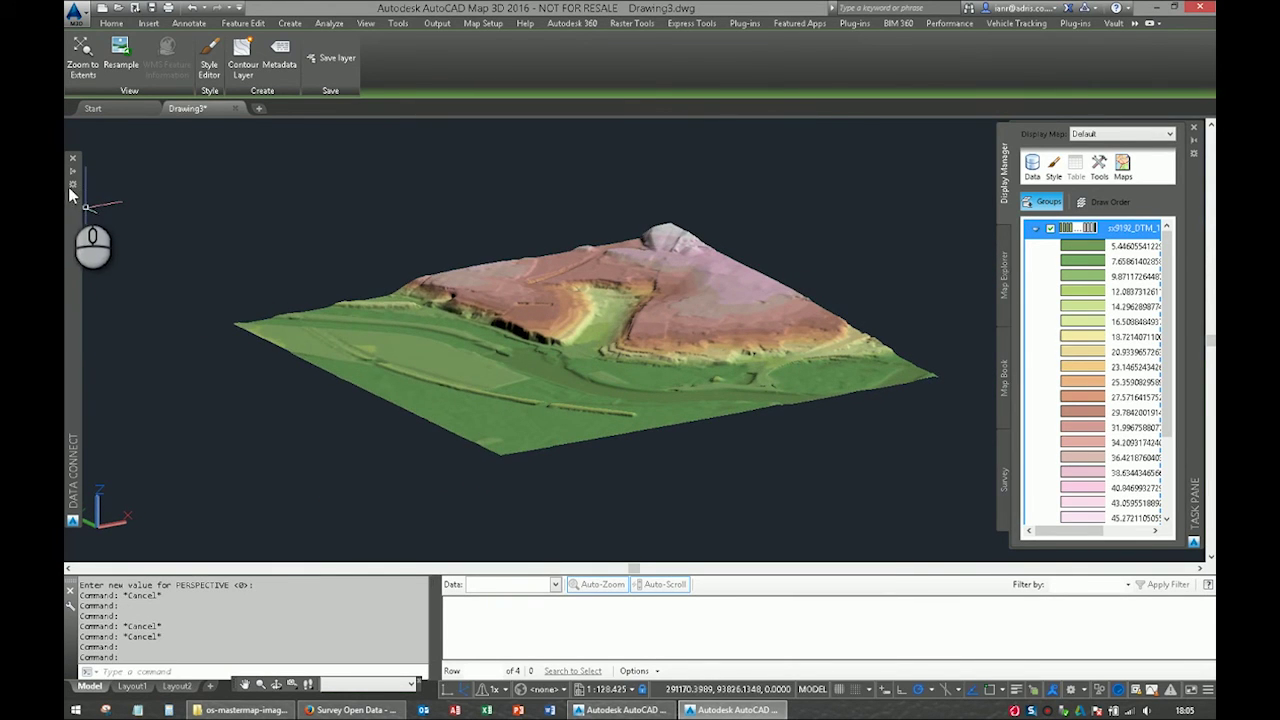
Connect the OSIM_SX9192 ECW from os-mastermap-imagery-layer-ecw-sample-data as Raster_2 and add it to the map
mouse_move(73, 170)
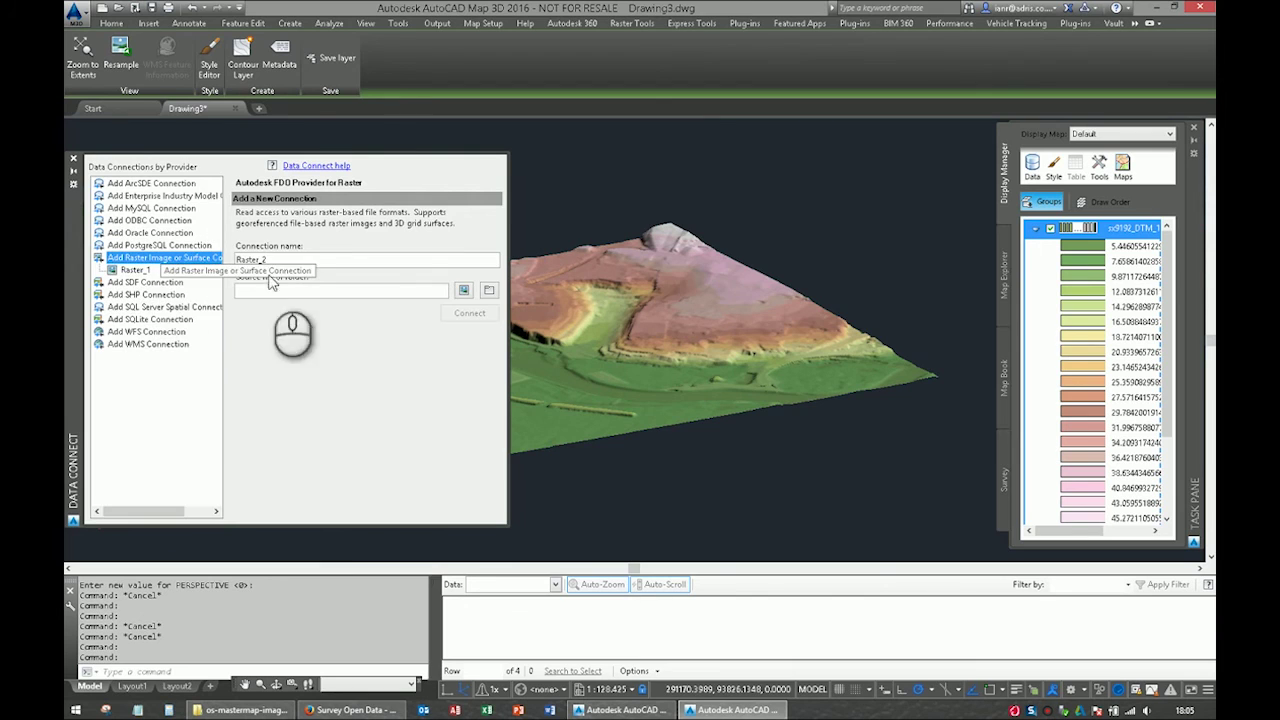
left_click(463, 289)
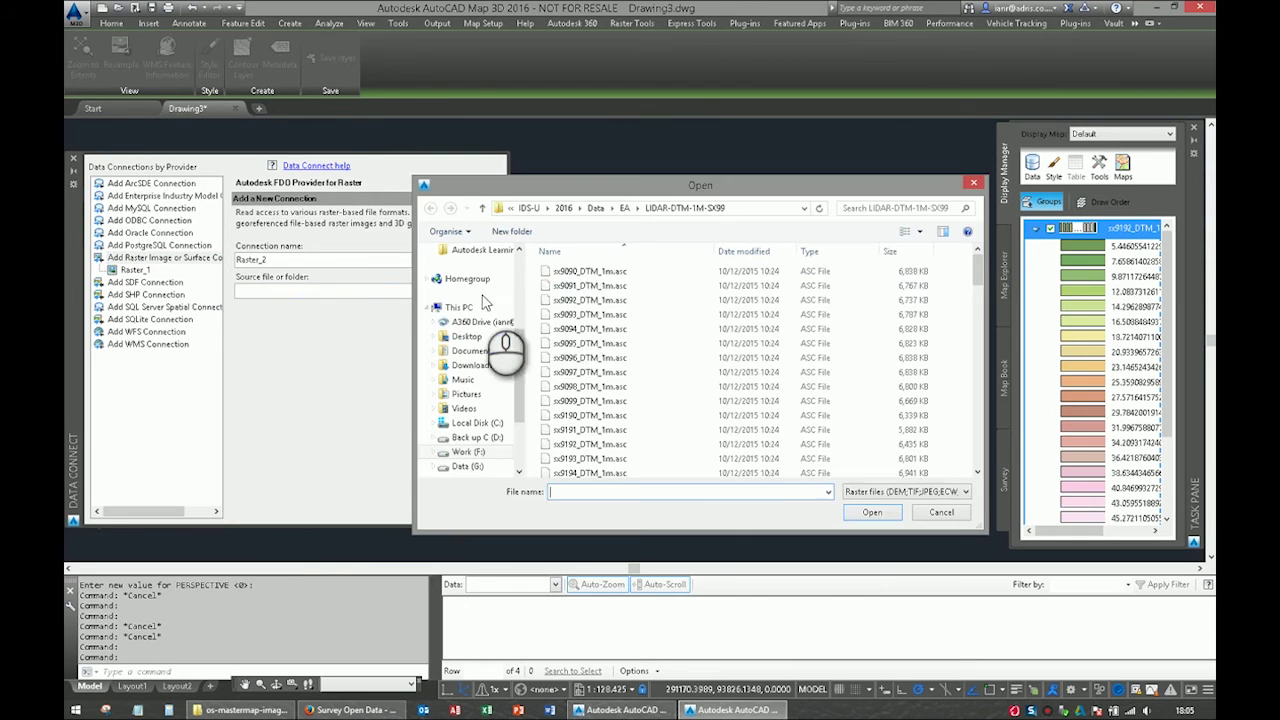
left_click(596, 208)
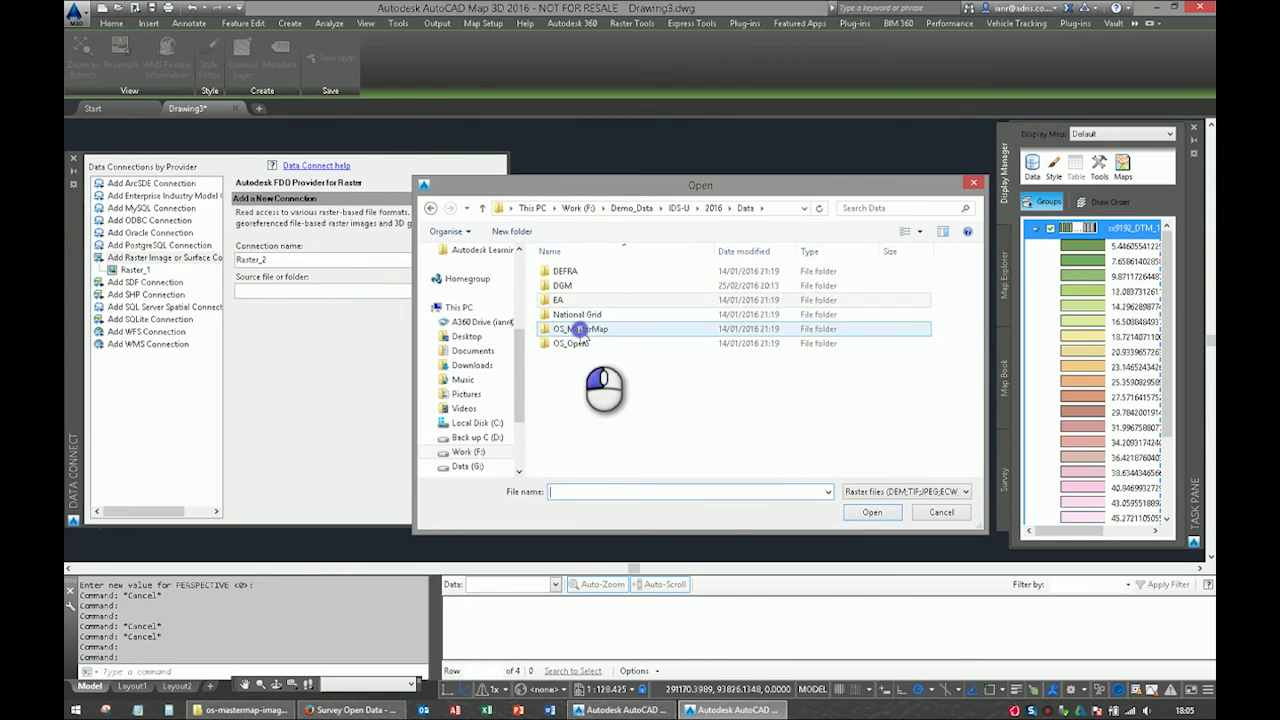
double_click(578, 330)
double_click(590, 272)
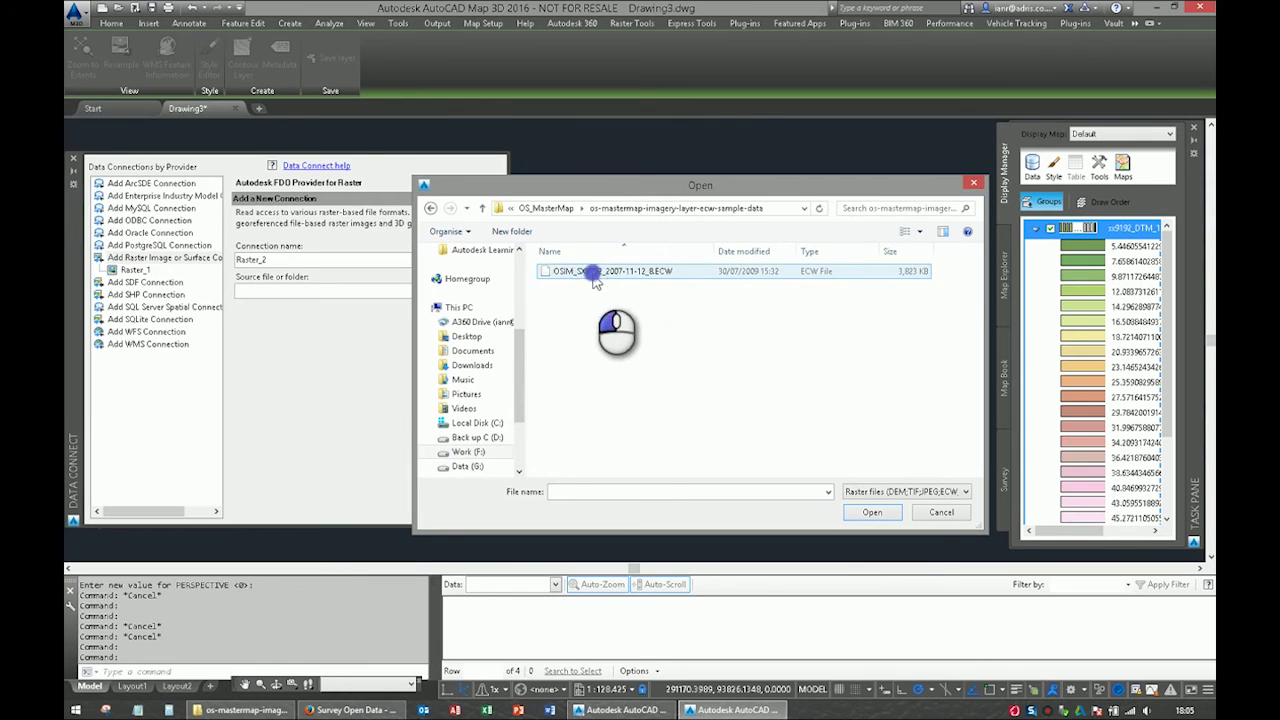
left_click(862, 513)
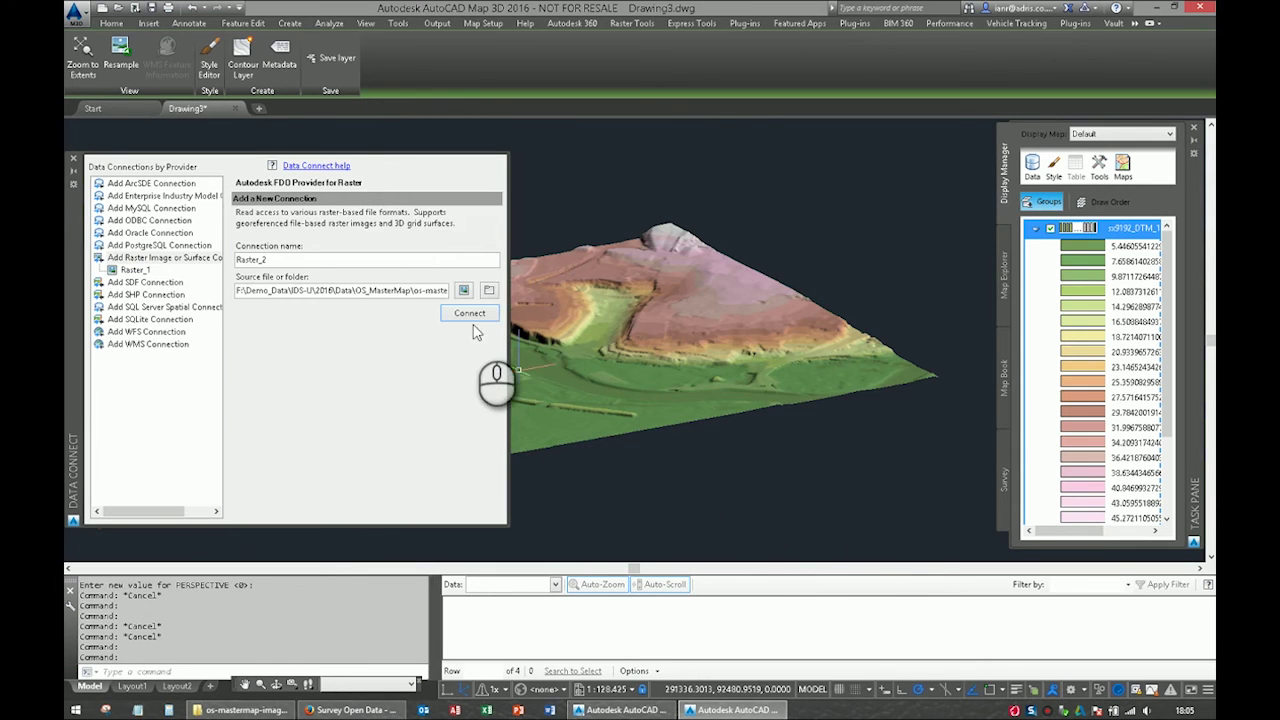
left_click(469, 313)
left_click(465, 392)
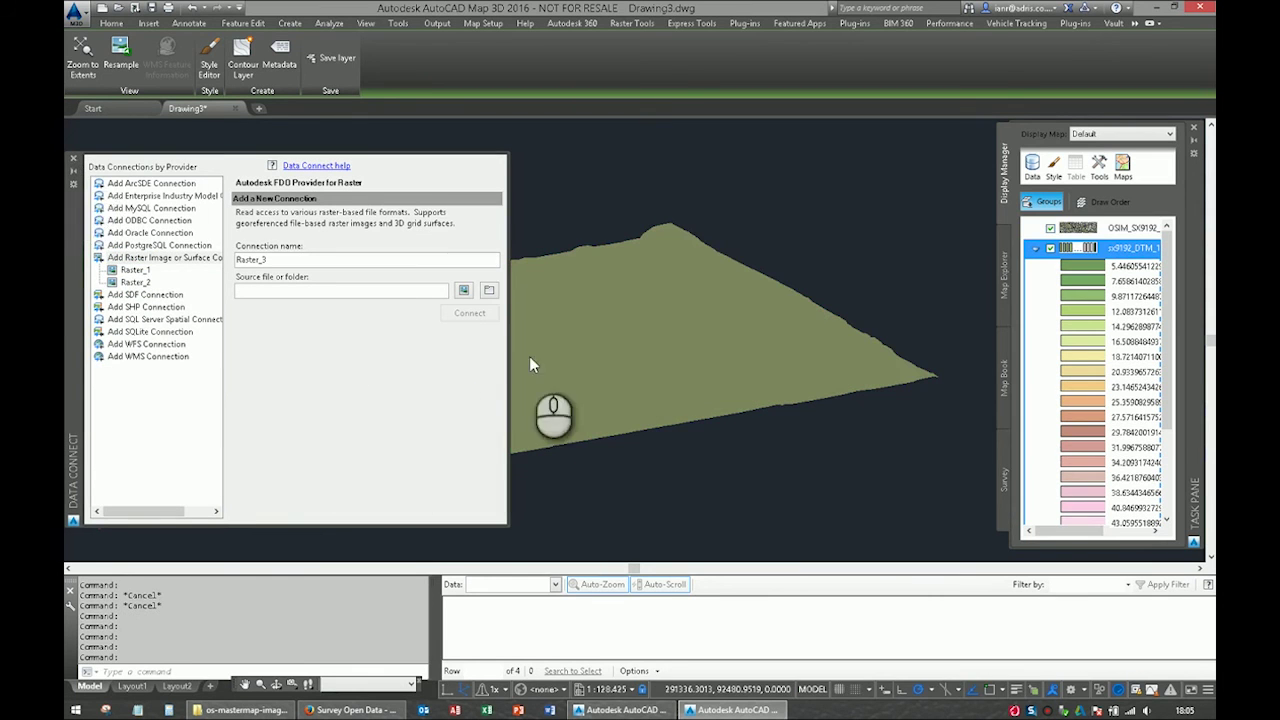
scroll(621, 366, "up", 4)
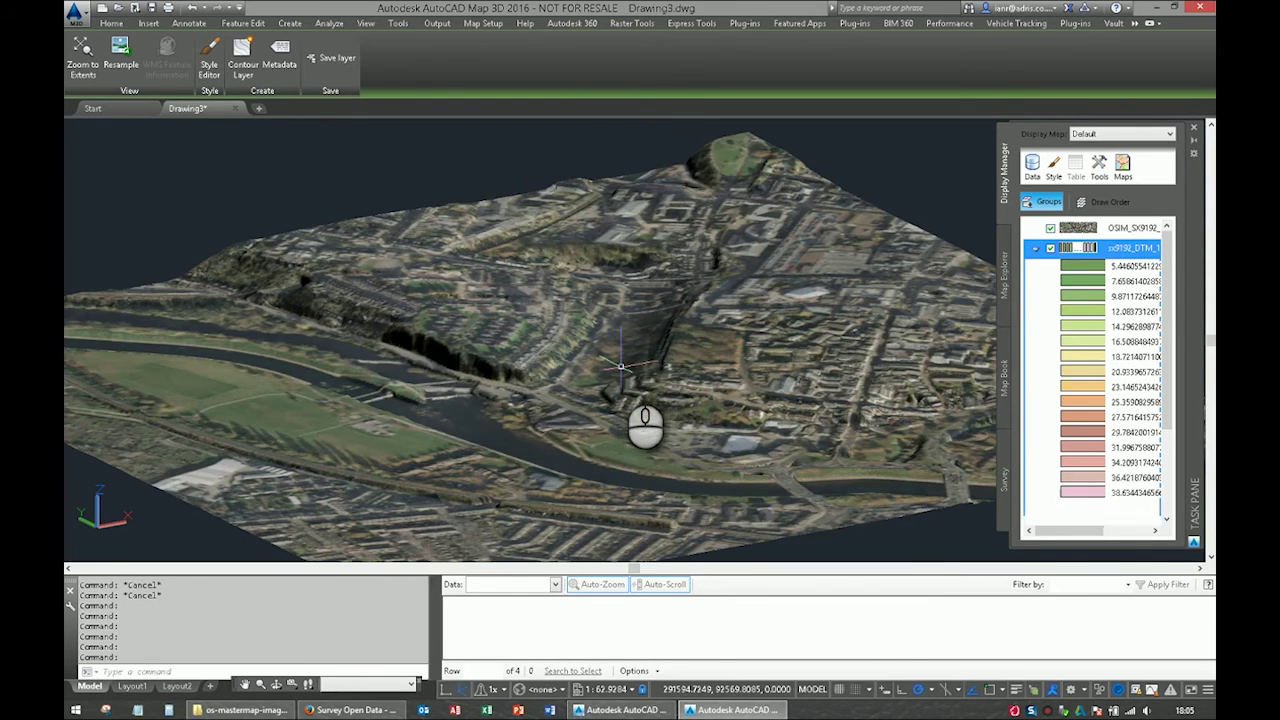
mouse_move(630, 372)
middle_mouse_down("shift")
mouse_move(397, 395)
mouse_move(643, 381)
mouse_move(640, 400)
mouse_move(625, 385)
middle_mouse_up("shift")
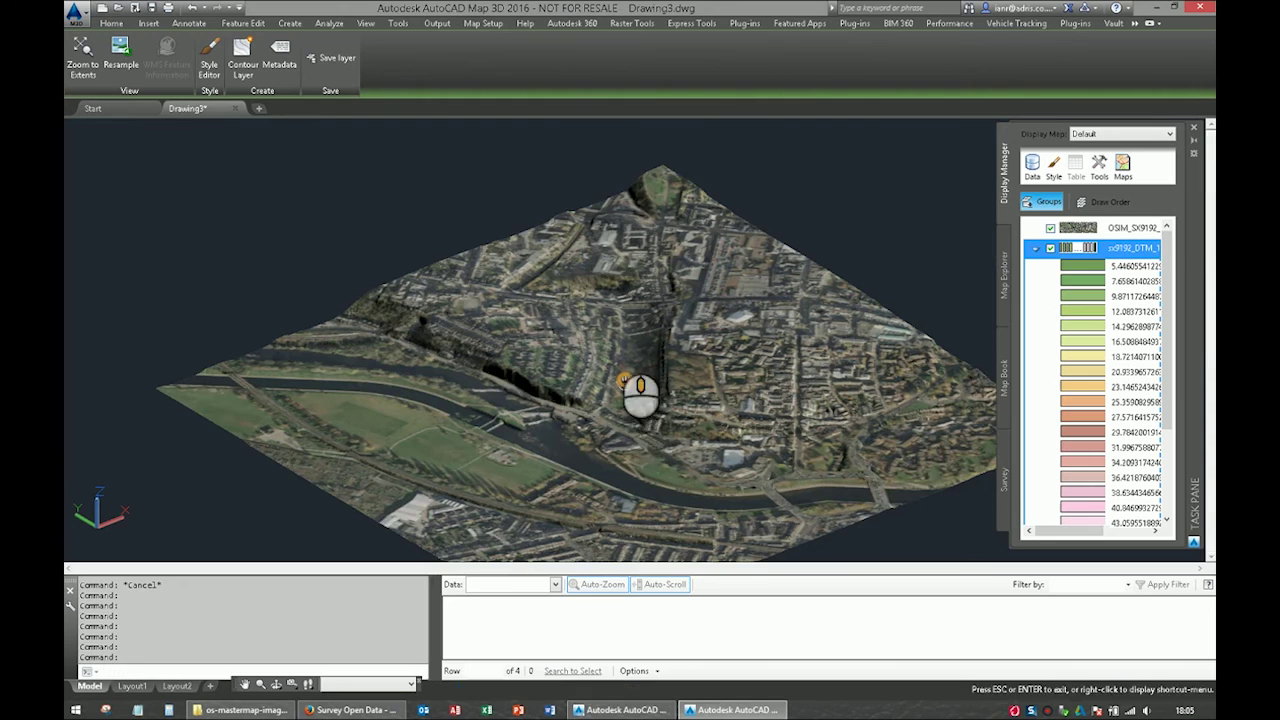